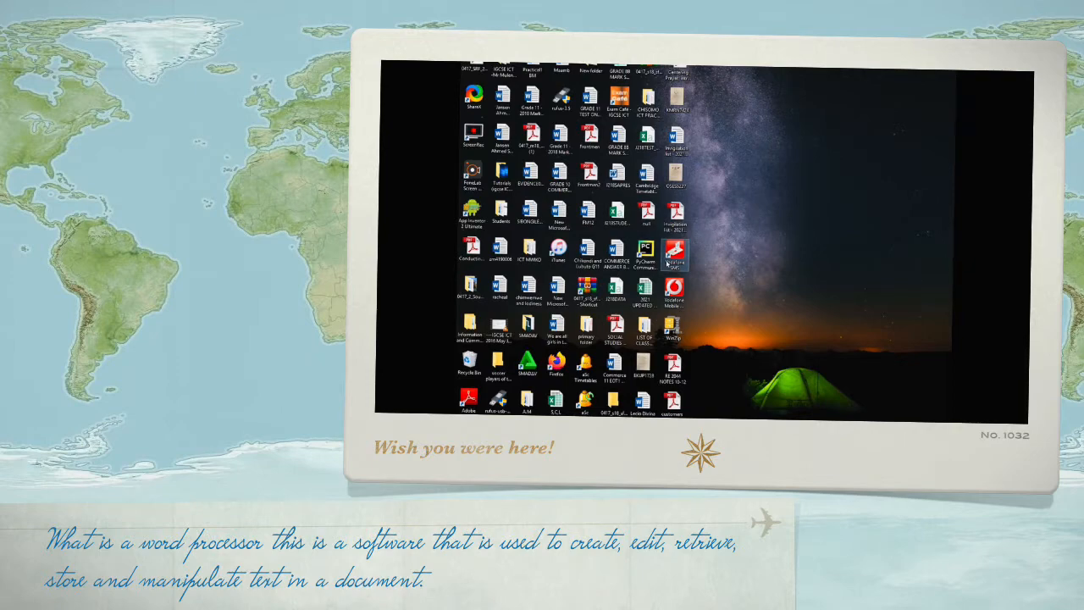
- Launch Word, create a blank document and dismiss the Office activation wizard
key("super+r")
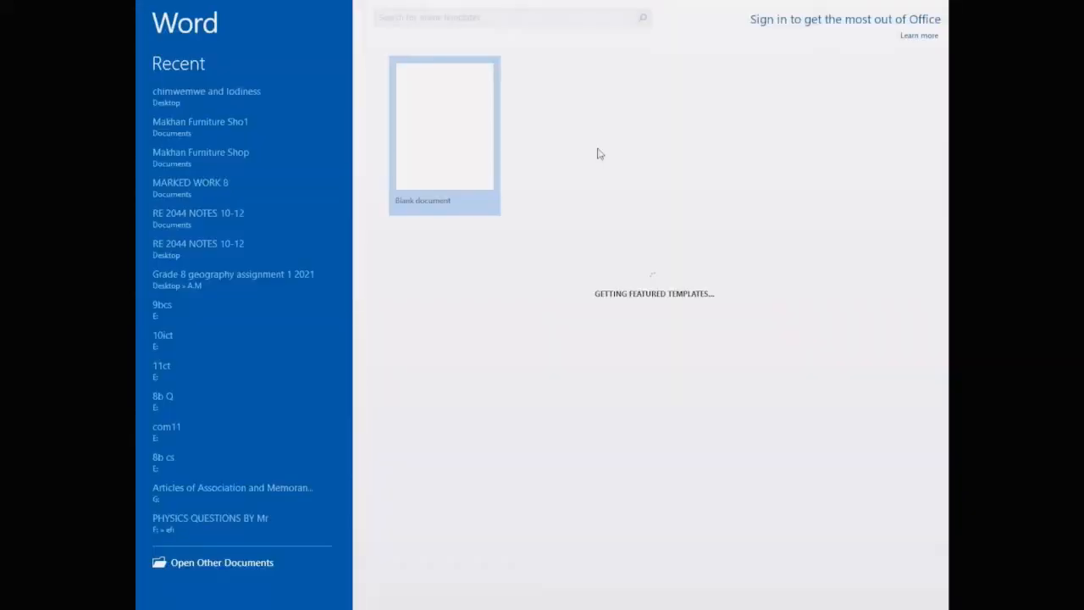
left_click(449, 151)
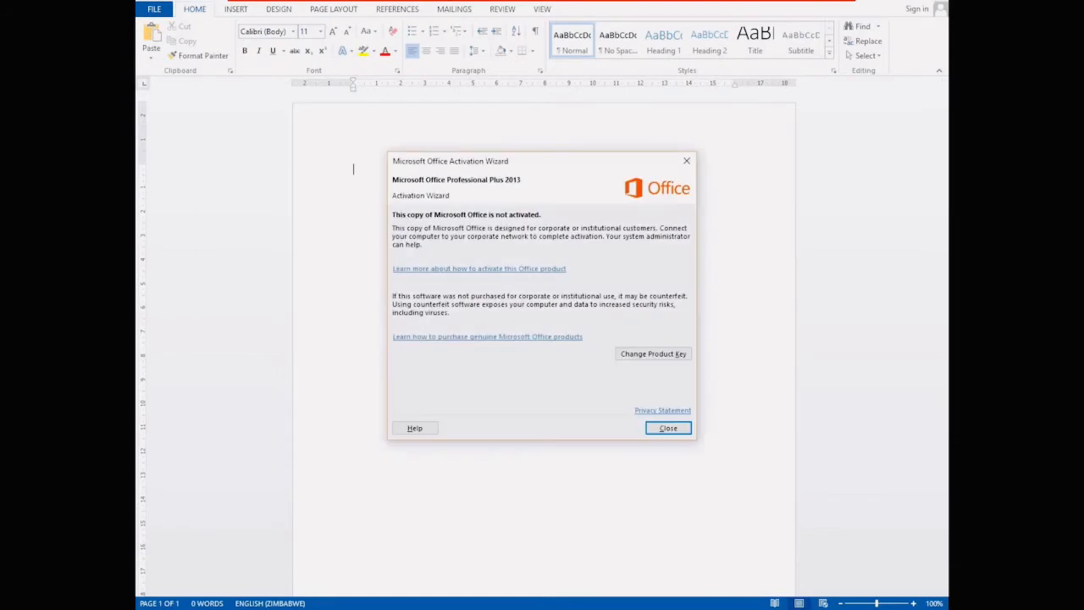
left_click(665, 428)
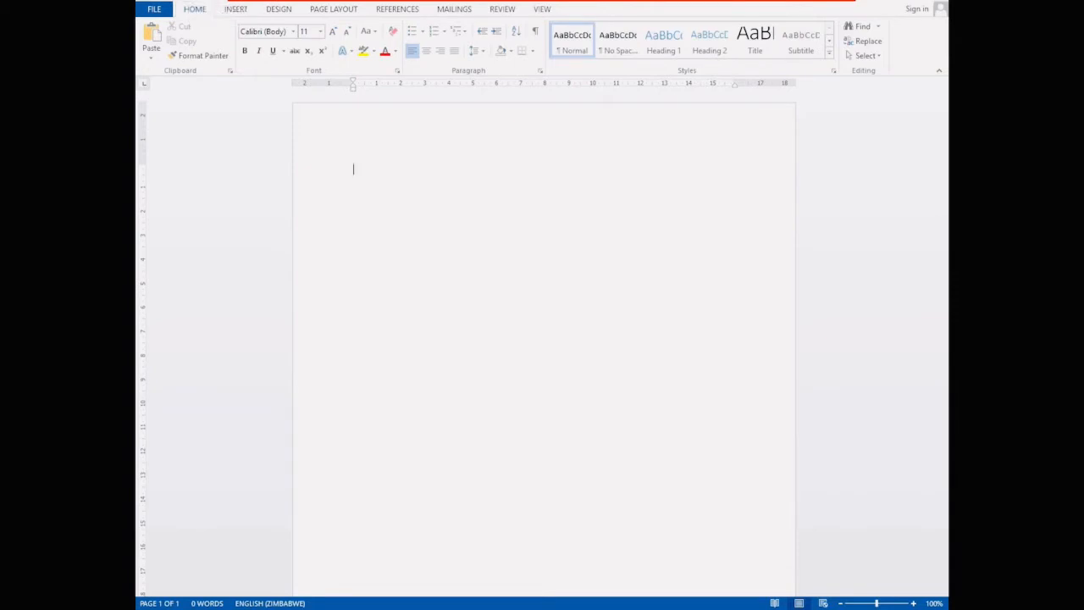
- Save the document as "Grade 8 Practical Work" in the Documents folder
left_click(154, 10)
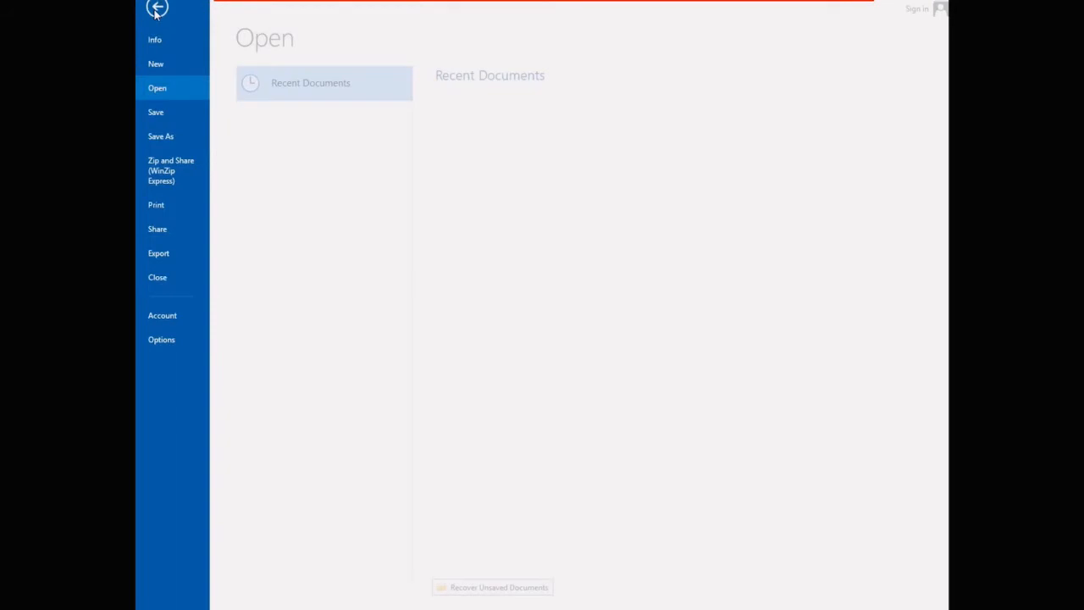
left_click(187, 139)
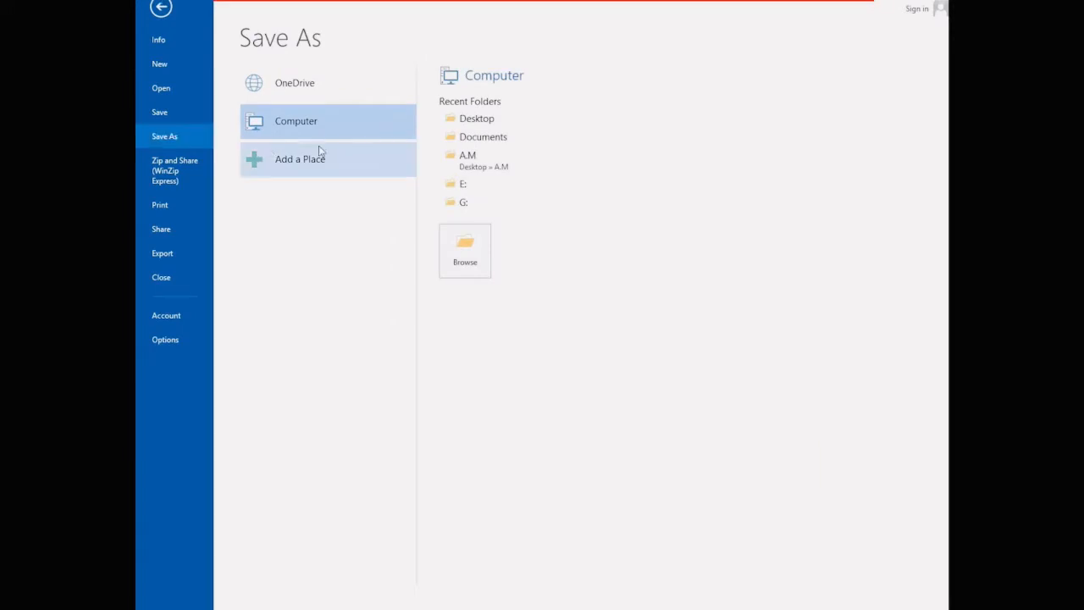
left_click(498, 144)
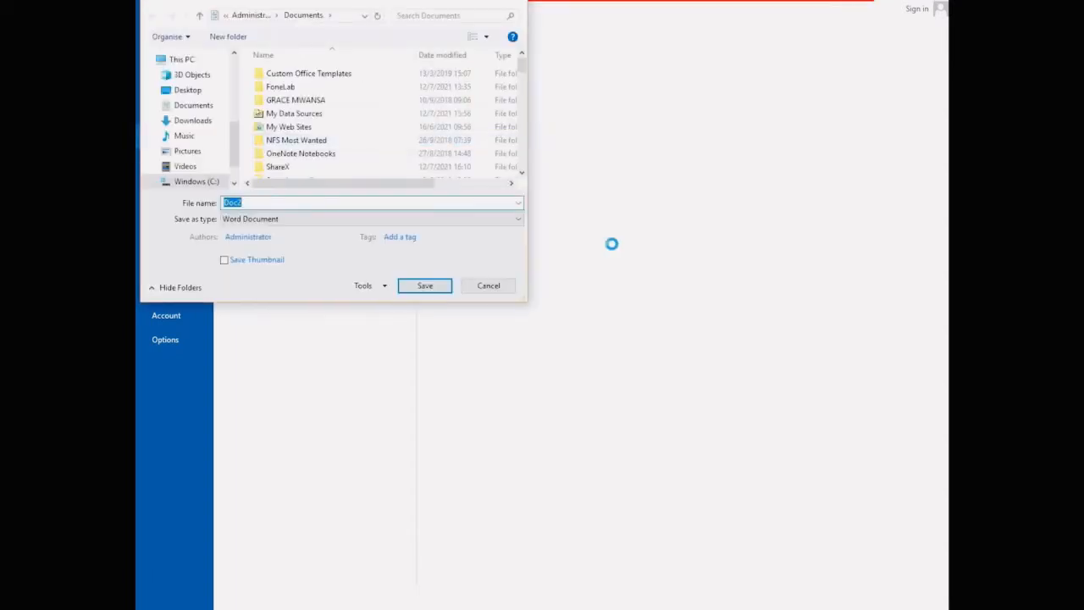
type("grafe v")
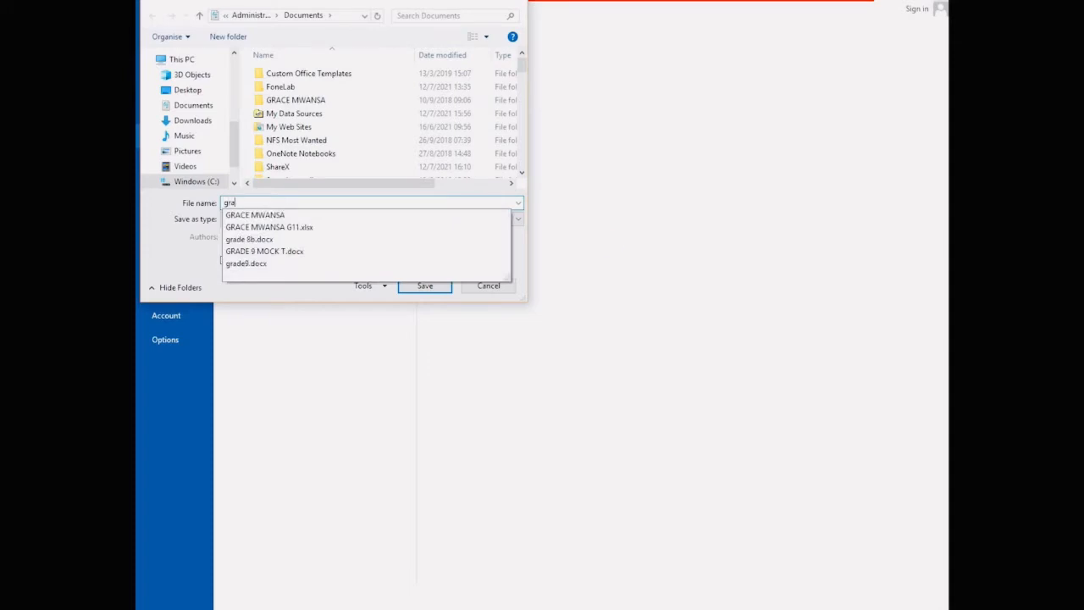
key("BackSpace")
key("BackSpace")
key("BackSpace")
key("BackSpace")
key("BackSpace")
type("Grade")
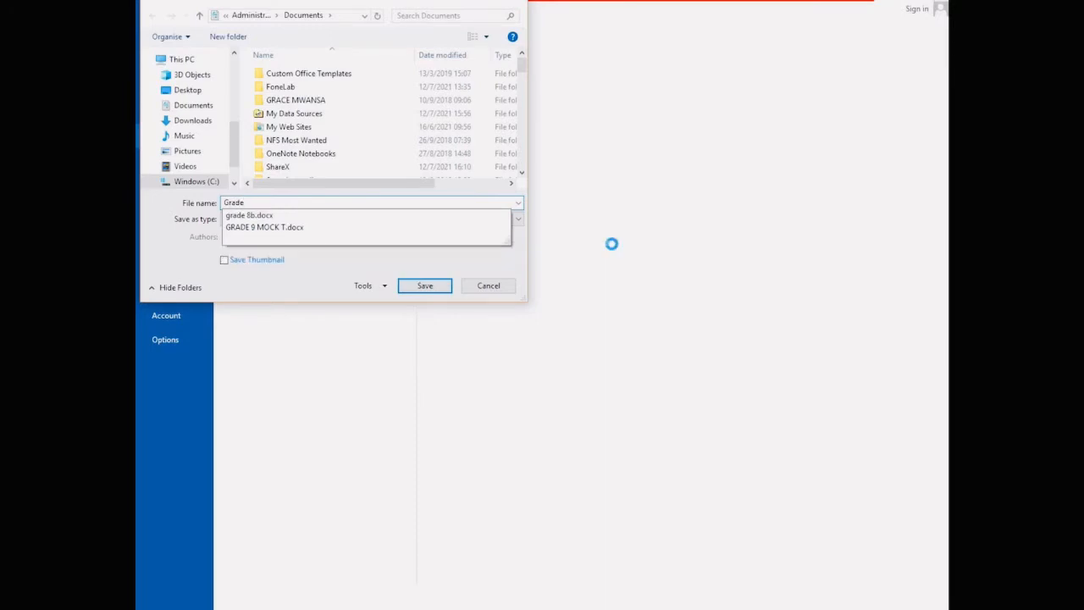
type(" 8 Practical Work")
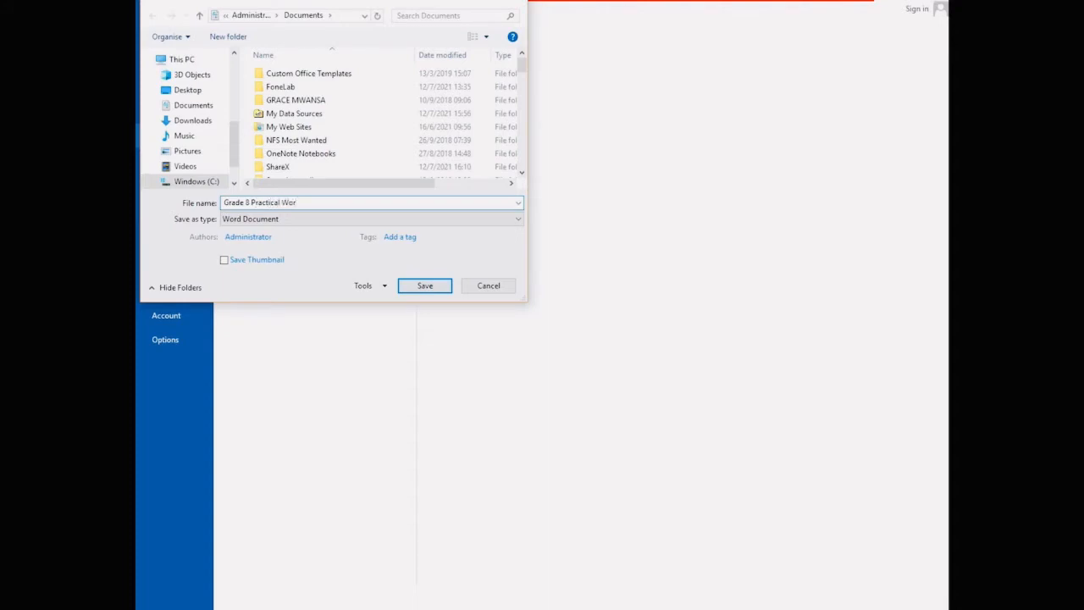
left_click(193, 105)
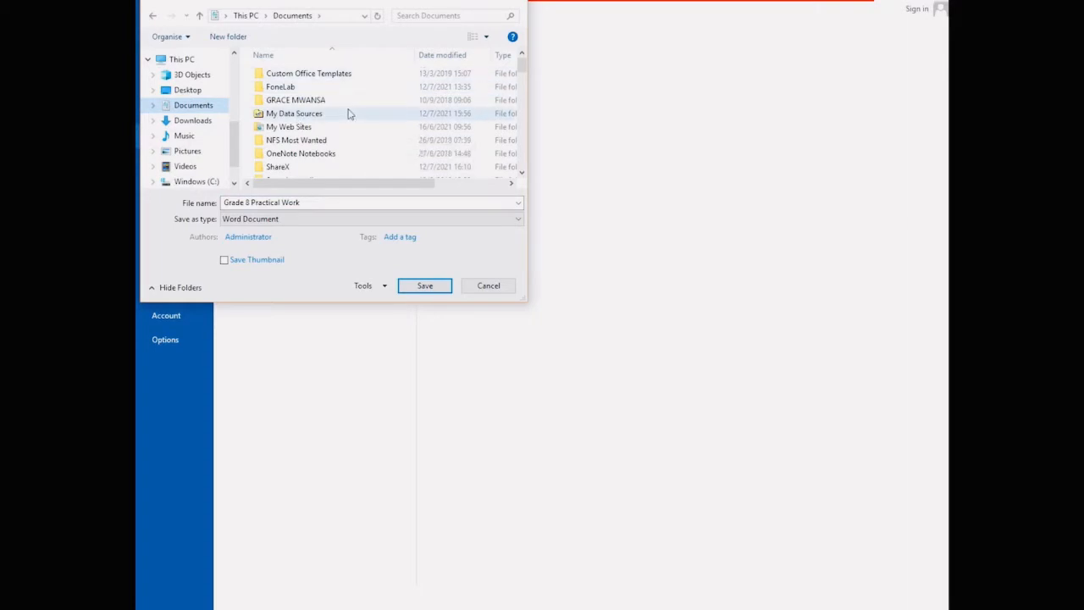
left_click(427, 286)
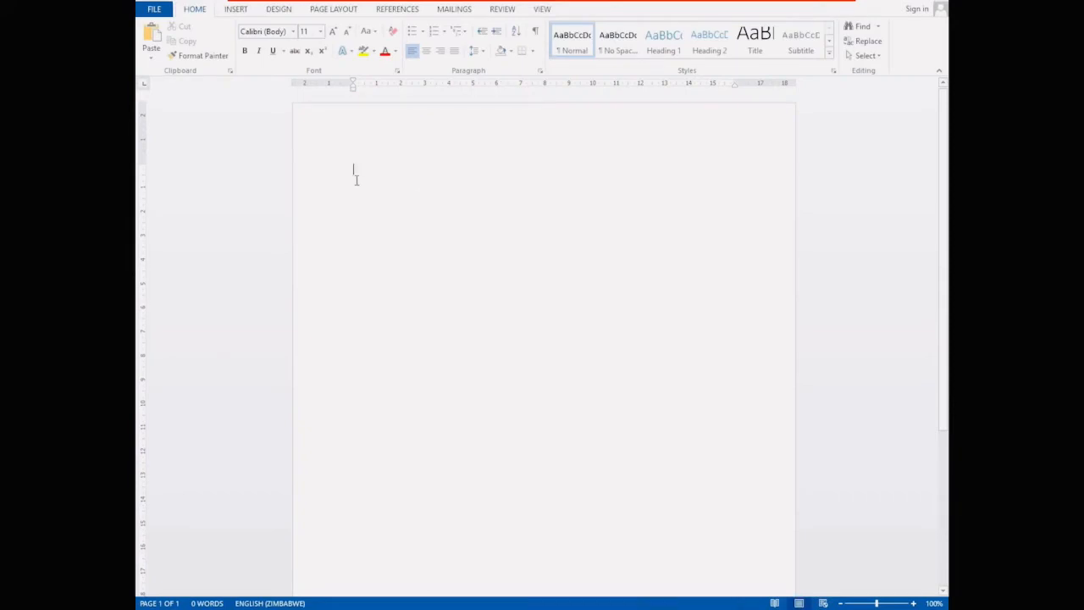
left_click(232, 8)
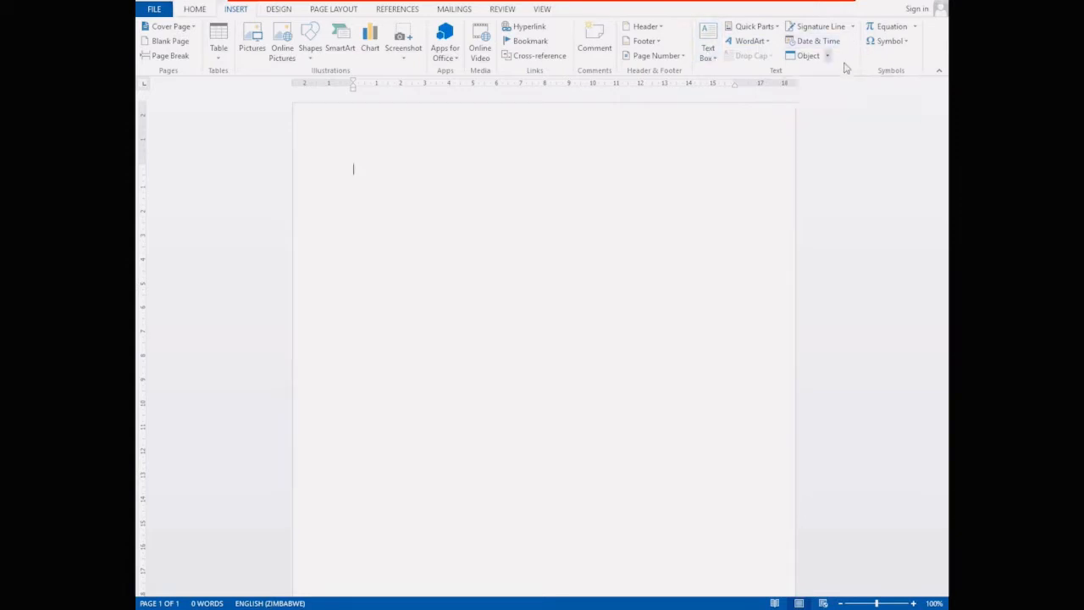
left_click(280, 10)
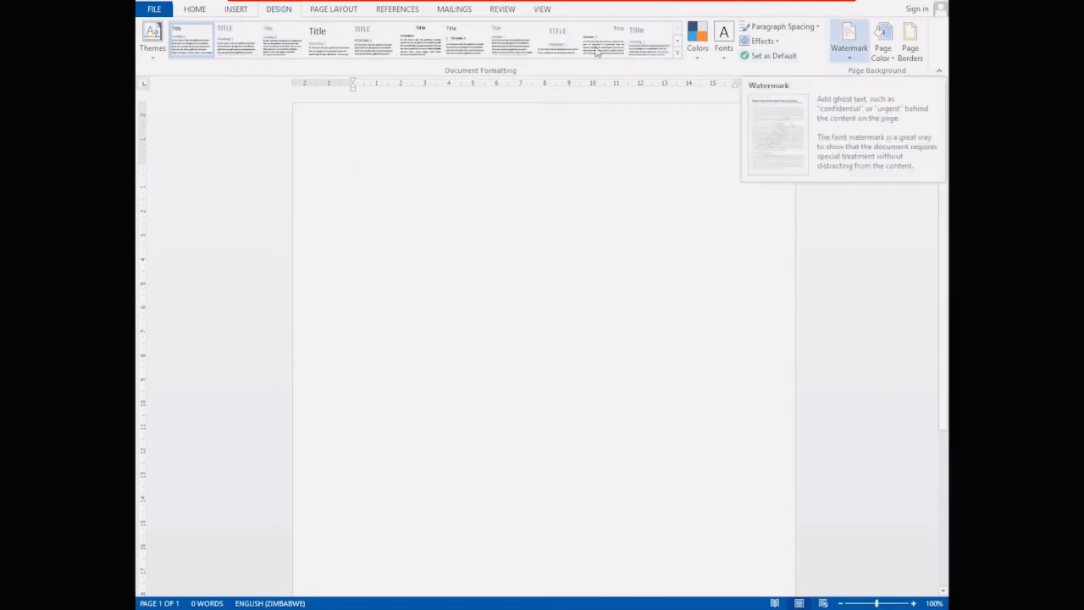
left_click(332, 10)
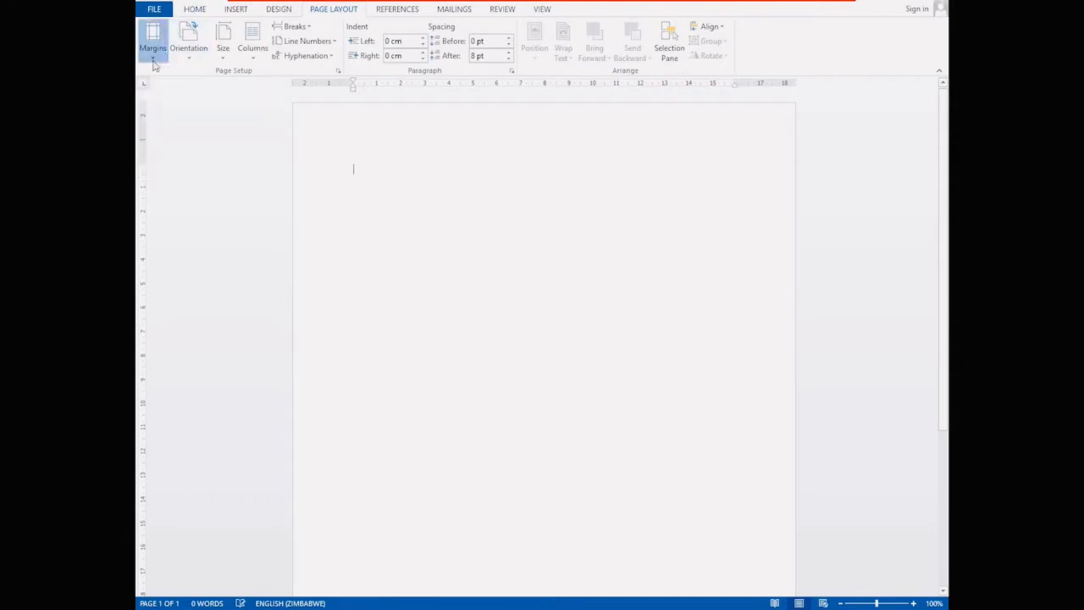
left_click(153, 51)
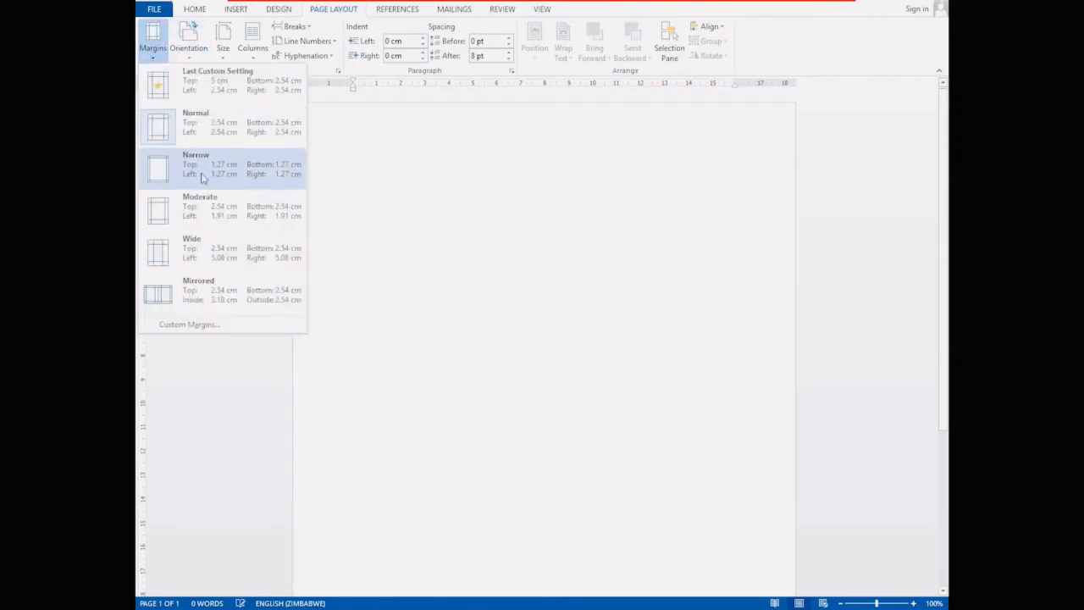
left_click(193, 58)
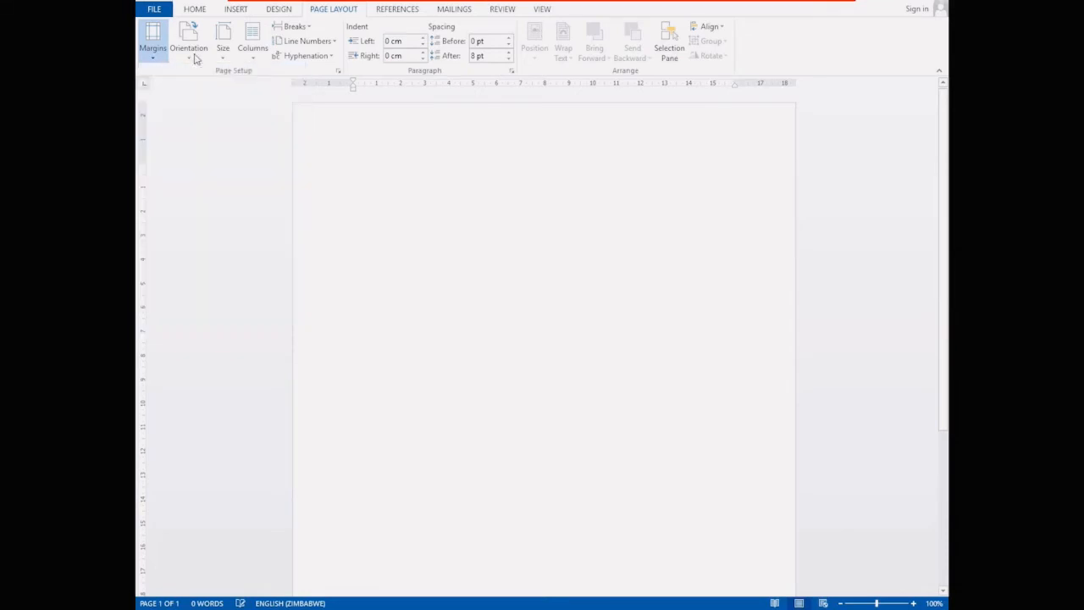
- Switch the page orientation to landscape and back to portrait
left_click(190, 59)
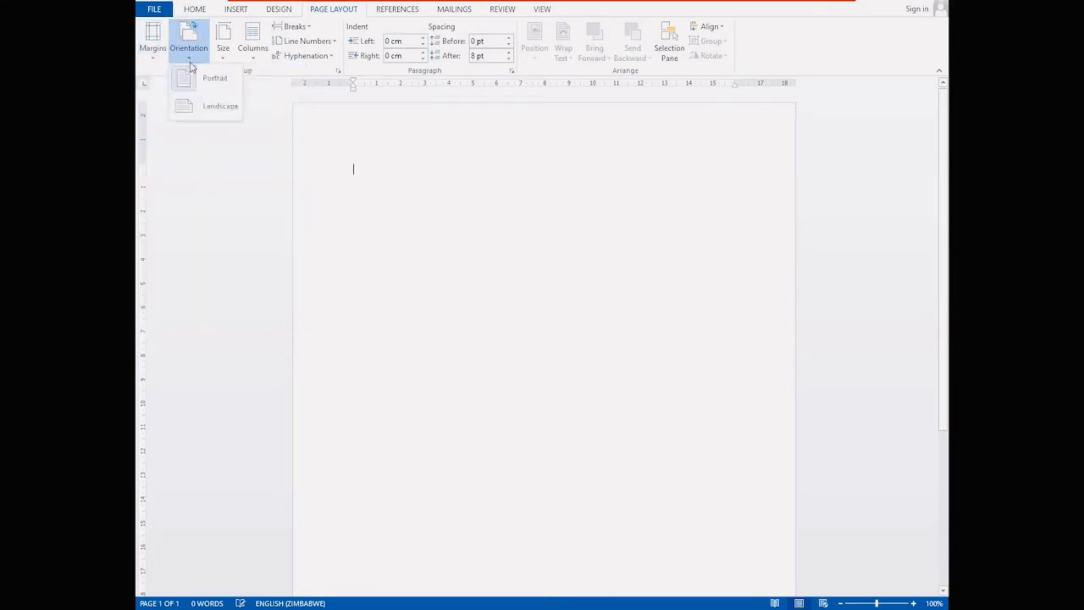
left_click(215, 108)
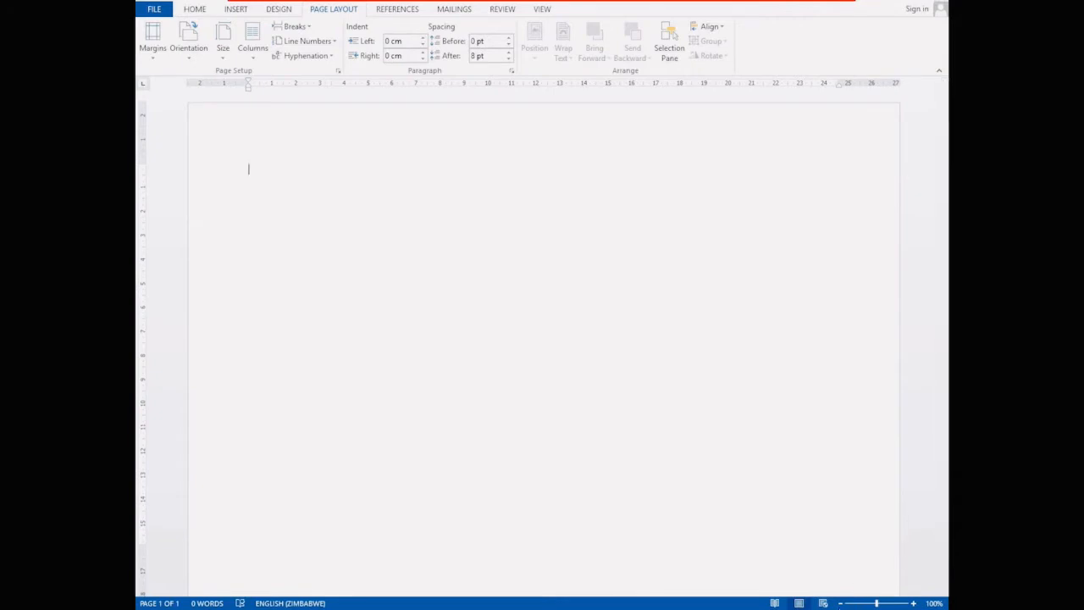
left_click(841, 604)
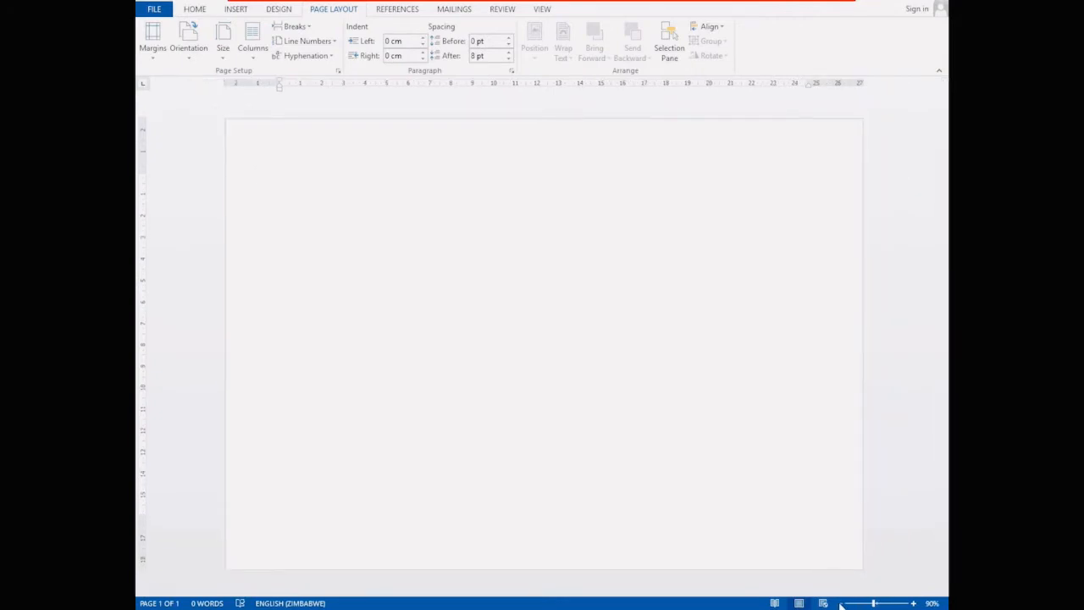
left_click(842, 603)
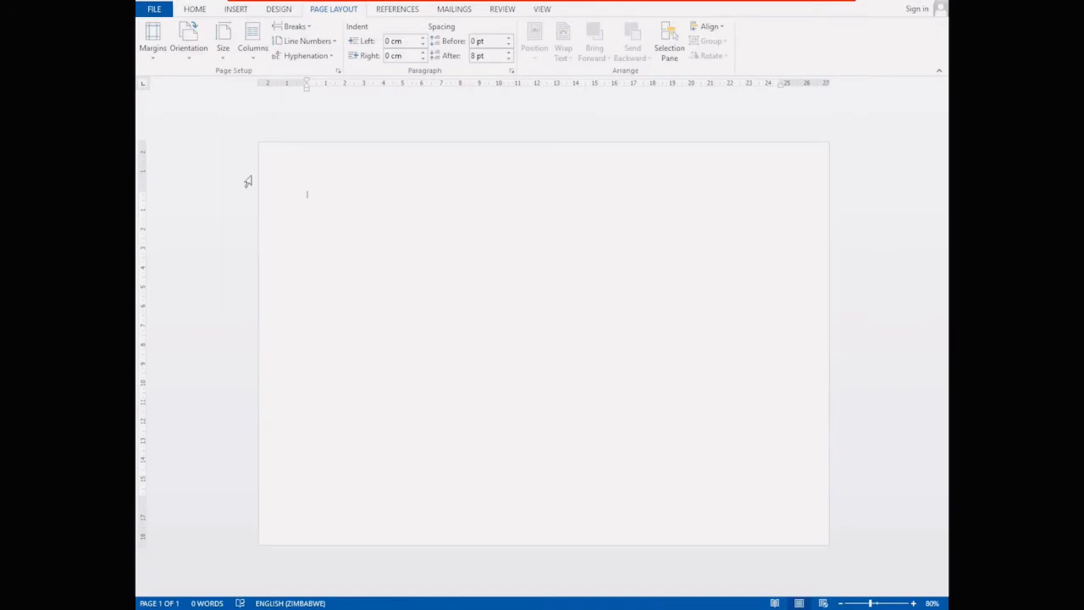
left_click(192, 60)
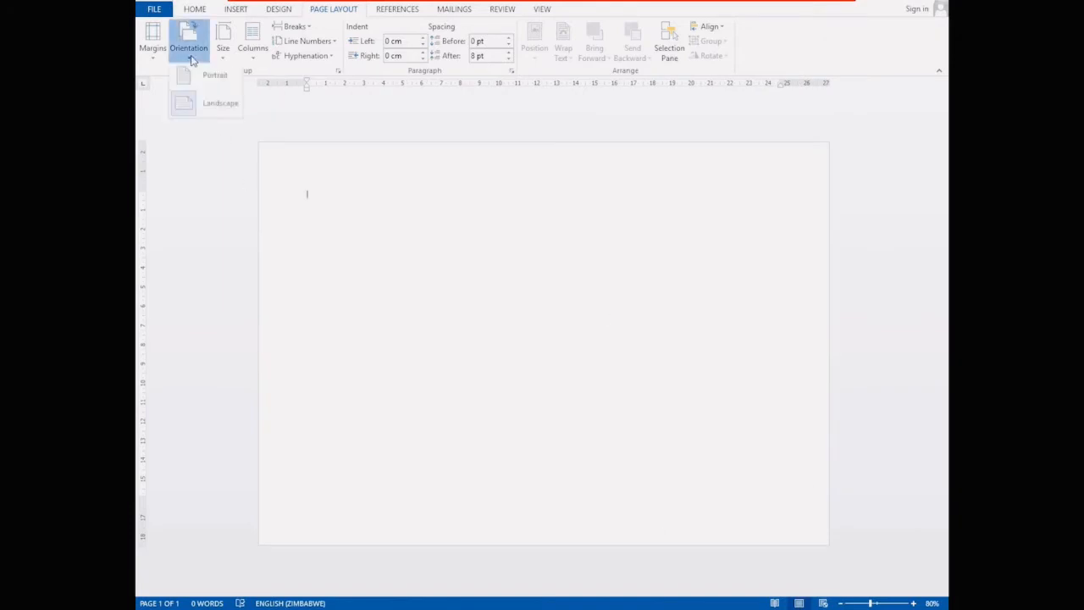
left_click(209, 83)
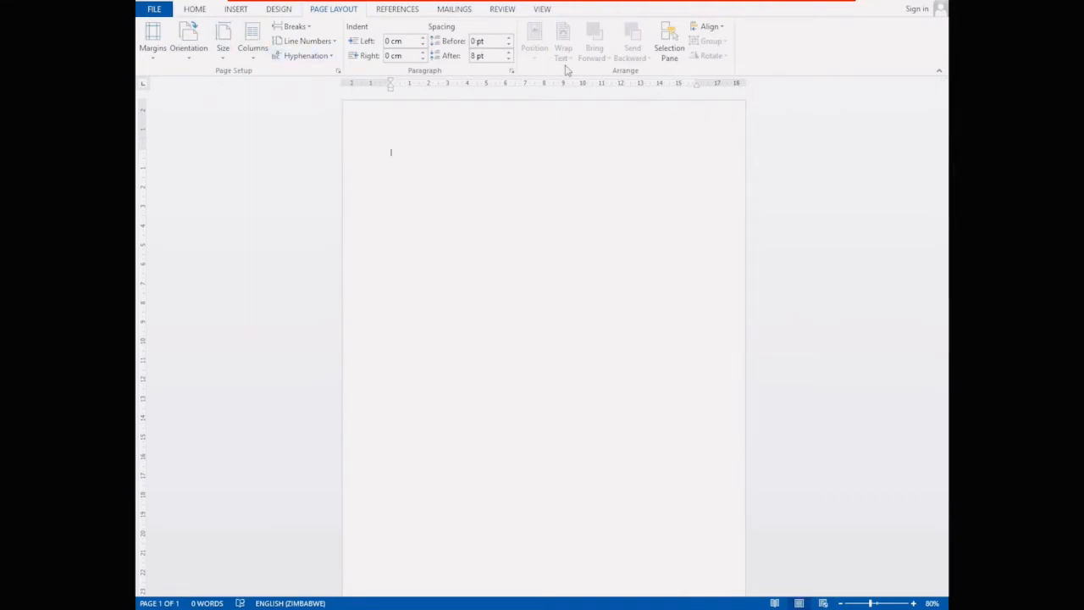
left_click(404, 10)
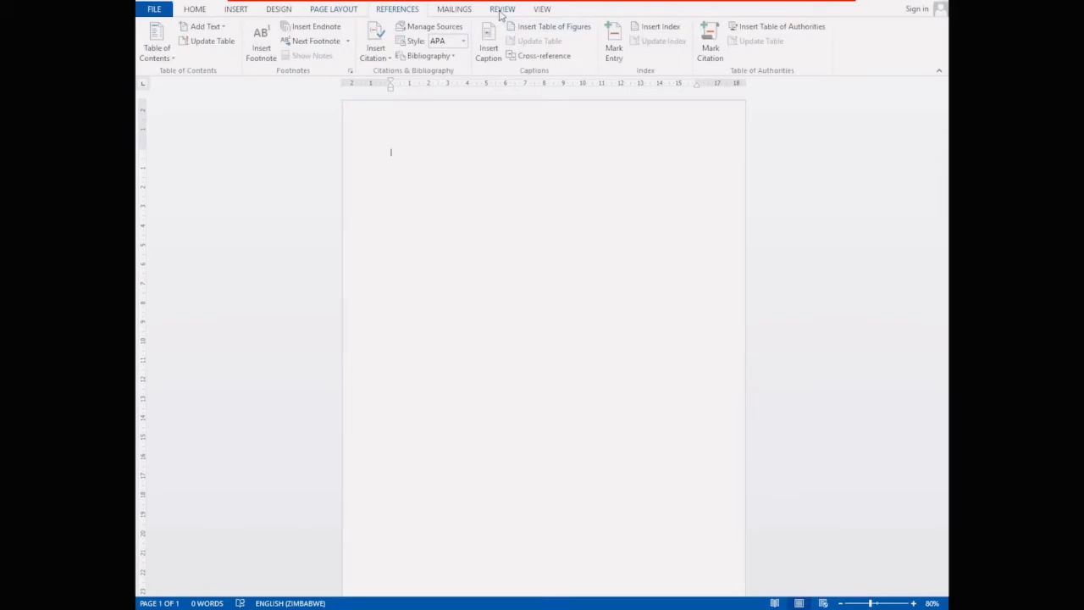
left_click(502, 10)
left_click(193, 10)
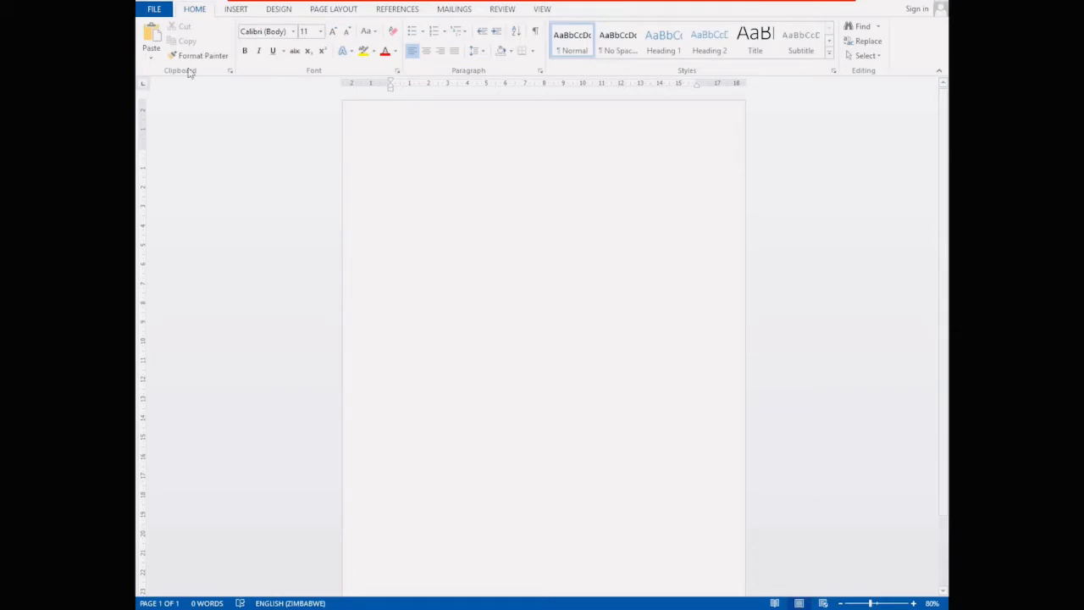
- Insert the built-in Retrospect header into the document
left_click(239, 13)
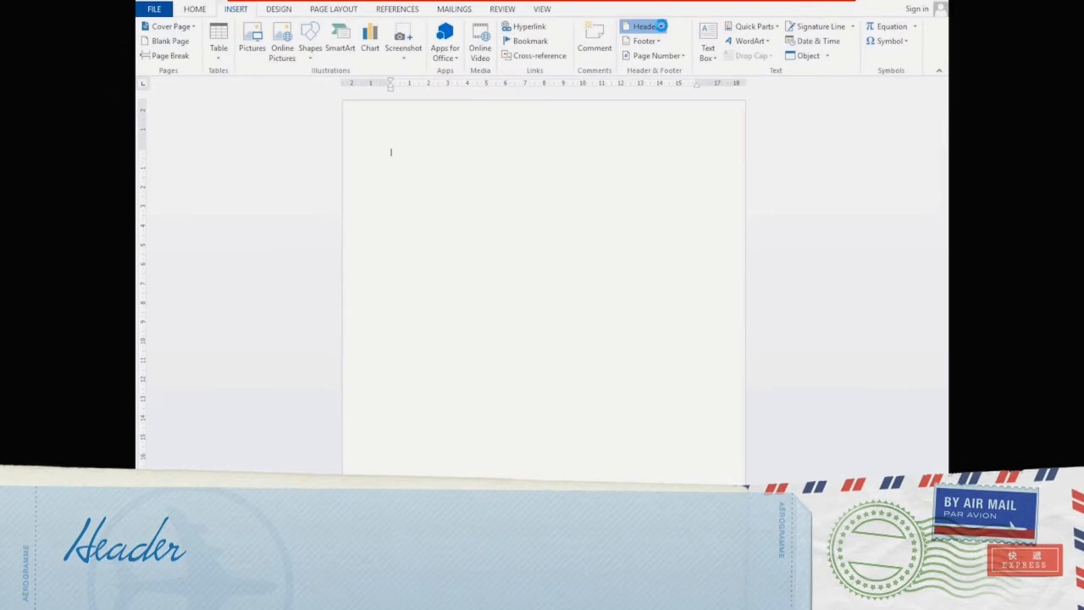
left_click(661, 26)
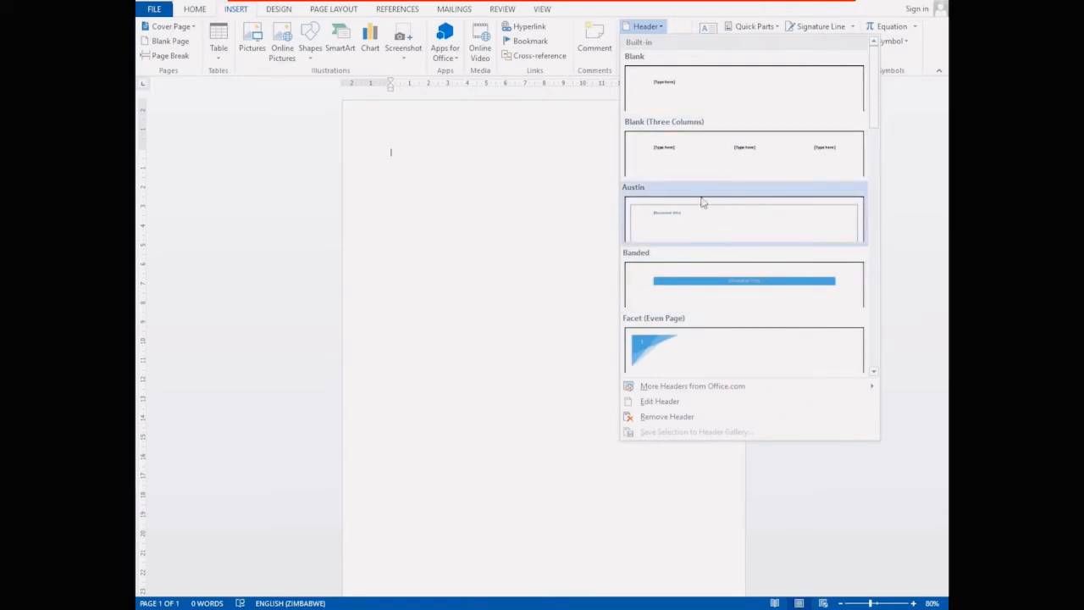
left_click(873, 371)
left_click(875, 371)
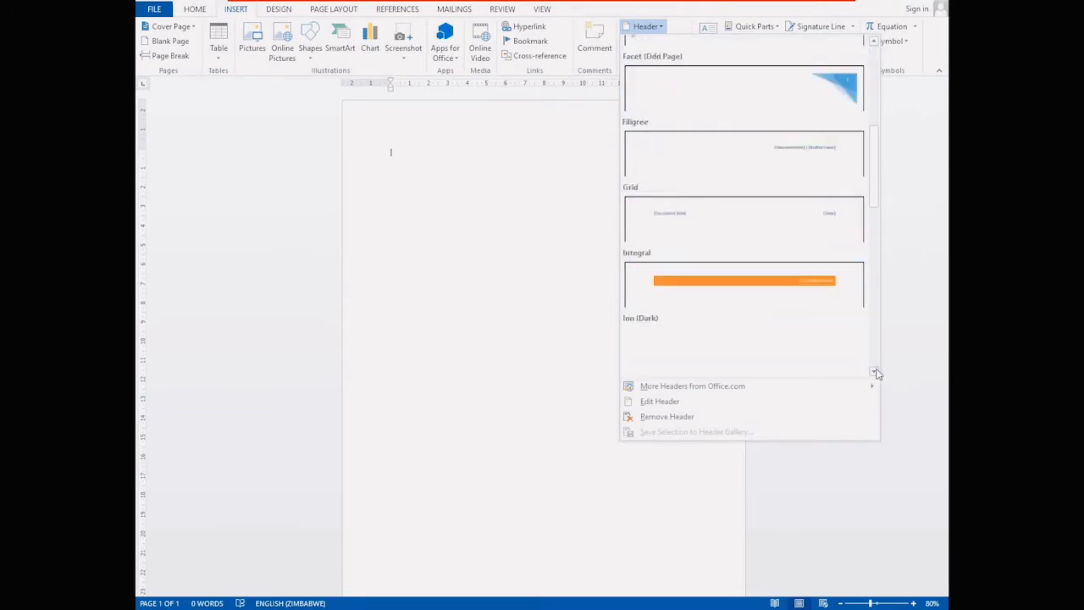
left_click(876, 371)
left_click(876, 371)
left_click(876, 371)
left_click(875, 371)
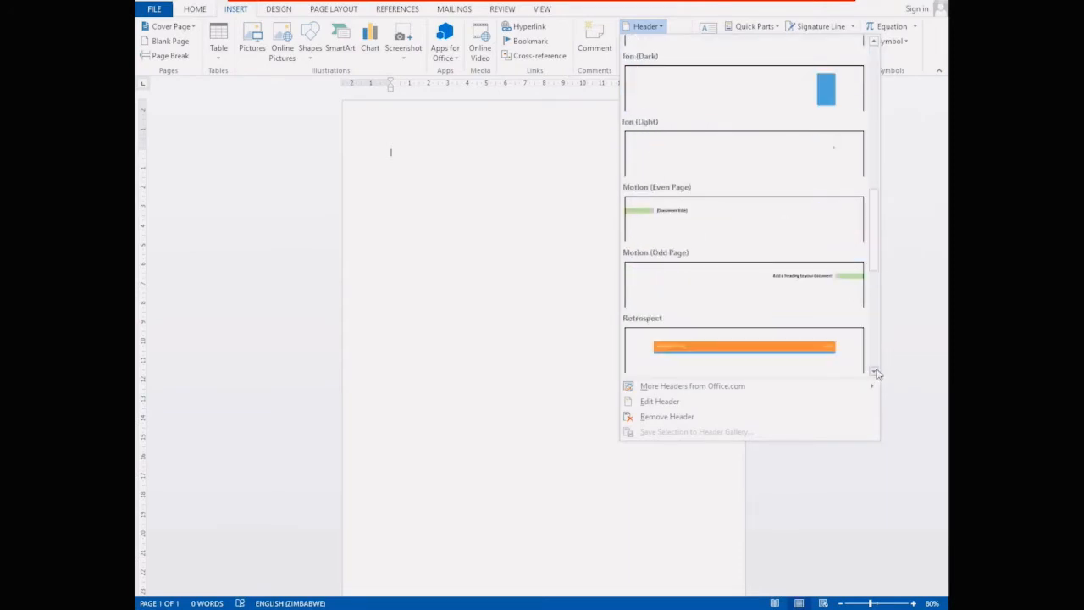
left_click(876, 371)
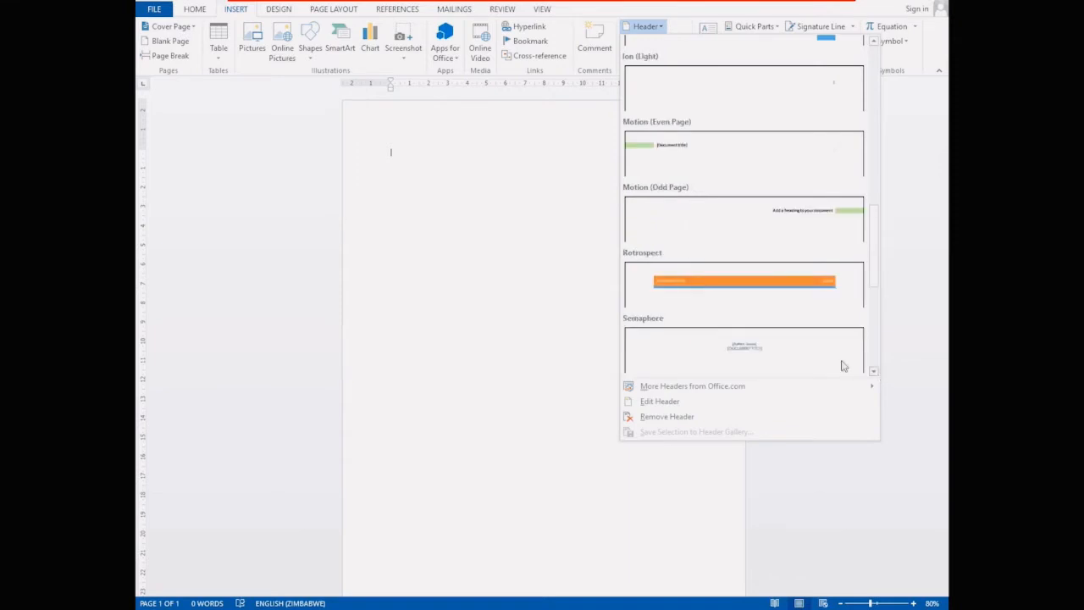
left_click(735, 288)
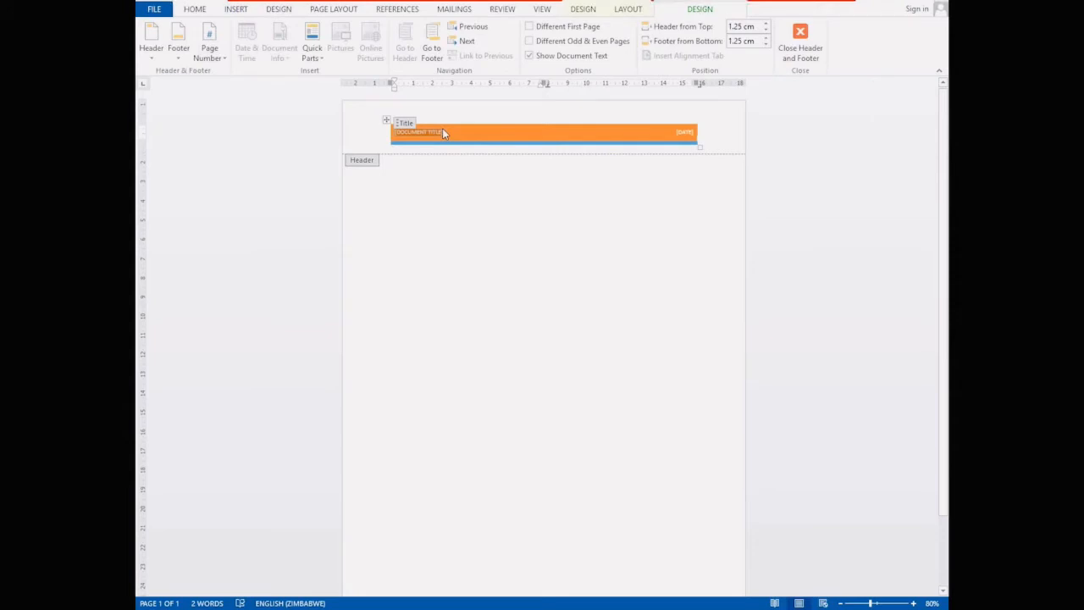
- Fill the header's document title with "PREPARED BY" followed by the preparer's name
type("te")
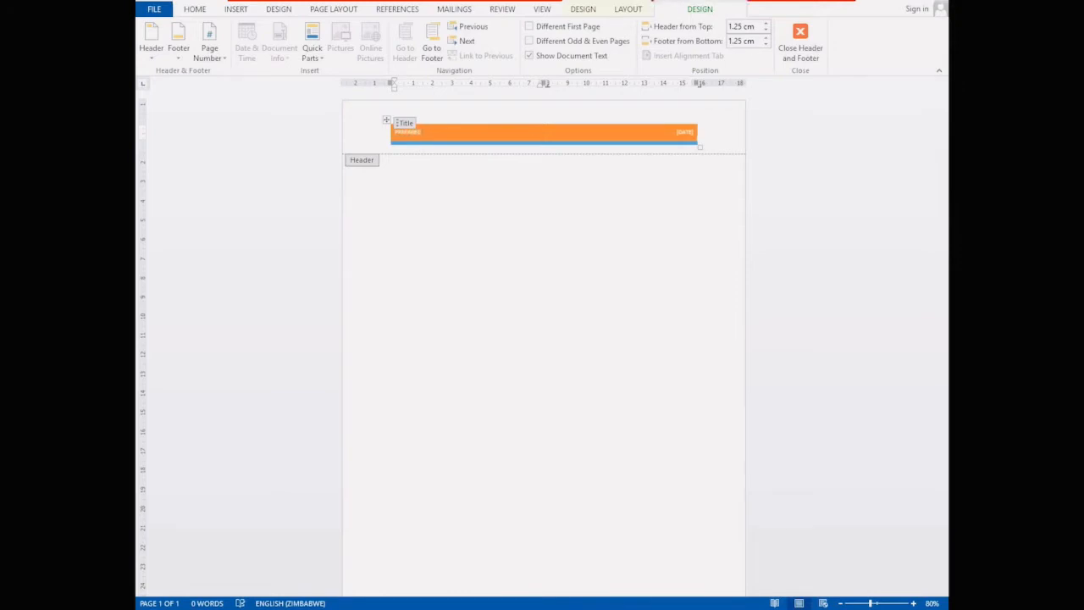
type("EPARED BY MRS CBL")
- Set the header's date to 26 July 2021 and return to the document body
left_click(685, 132)
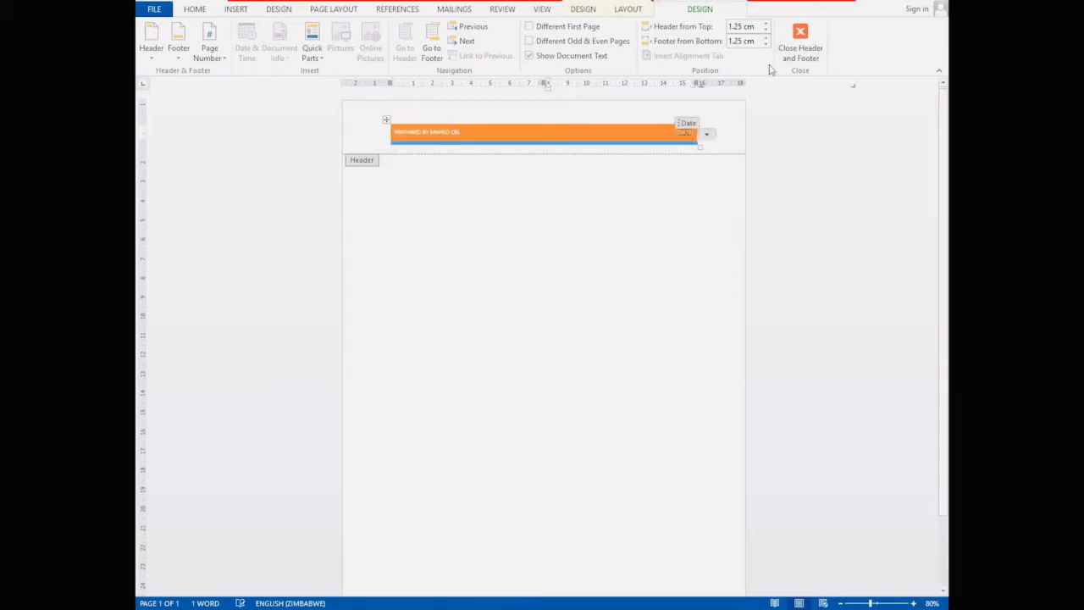
left_click(236, 10)
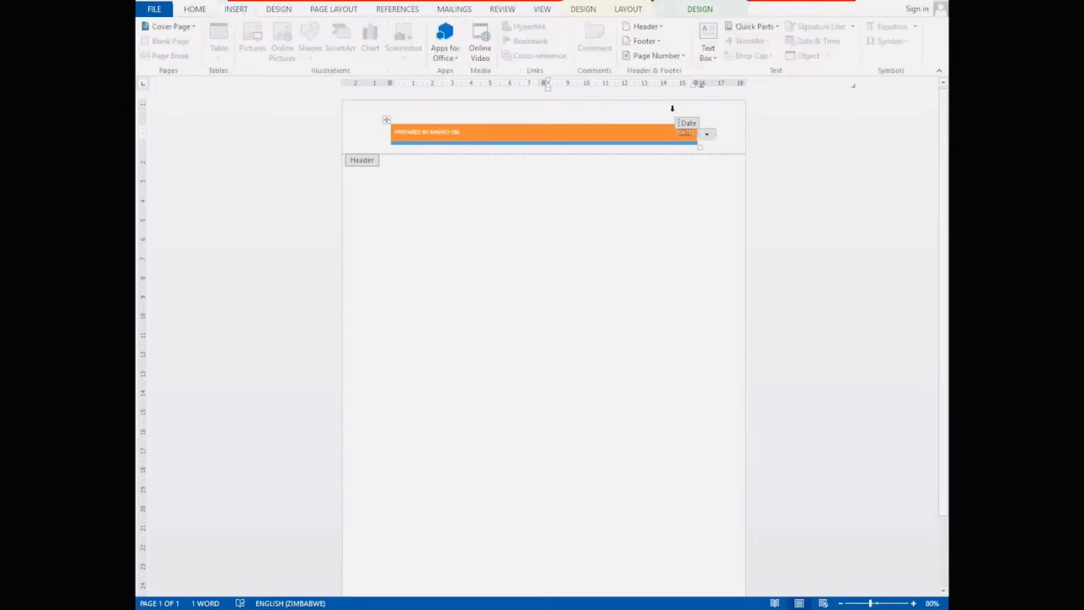
left_click(692, 134)
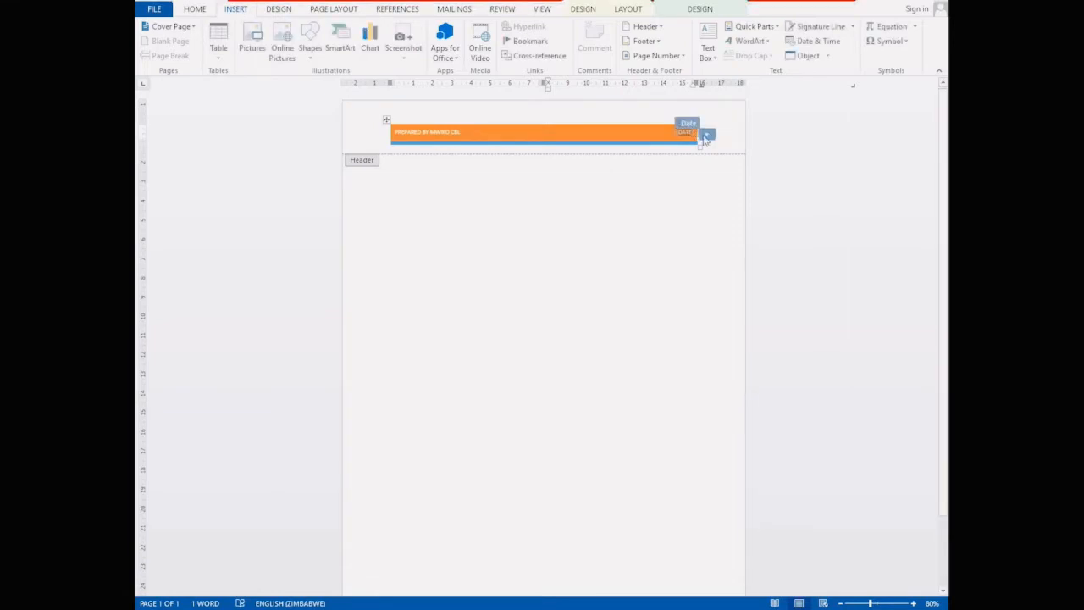
left_click(711, 137)
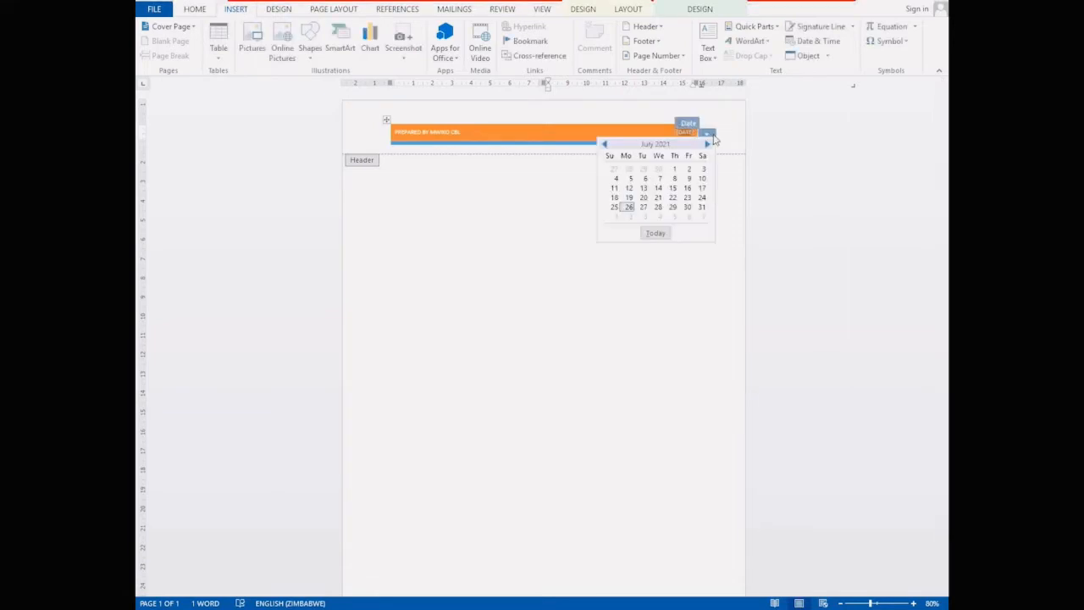
left_click(628, 208)
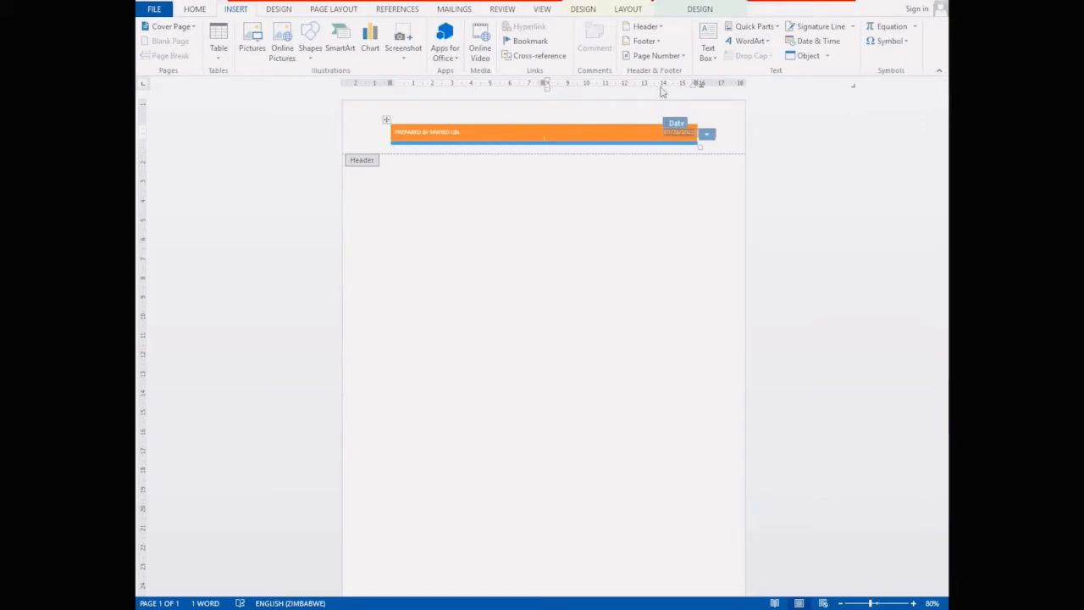
double_click(407, 213)
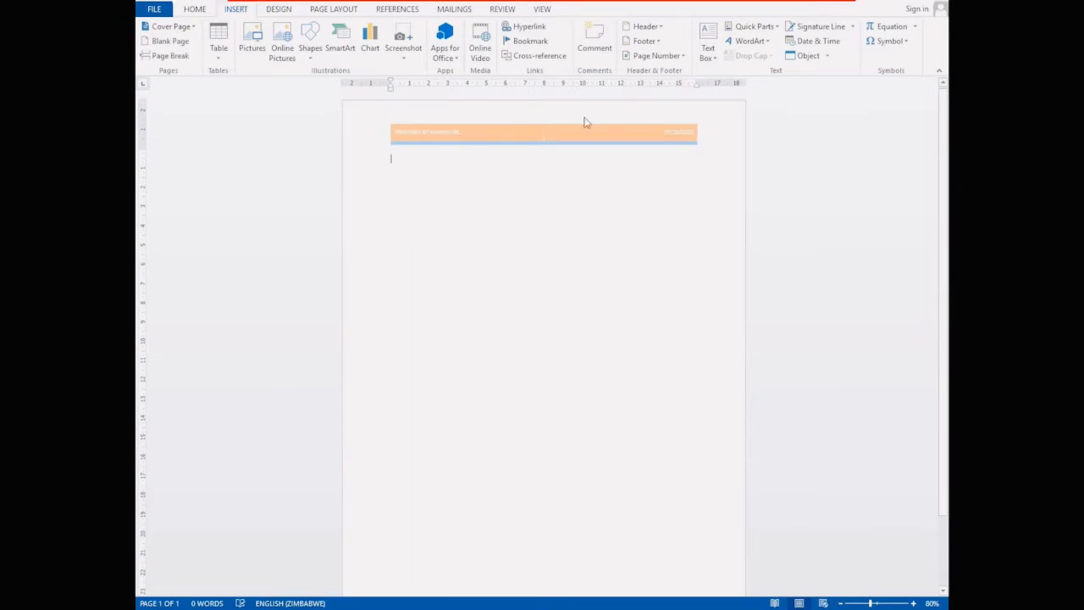
- Insert an Accent Bar 2 page number at the bottom of the page and return to the document body
double_click(491, 113)
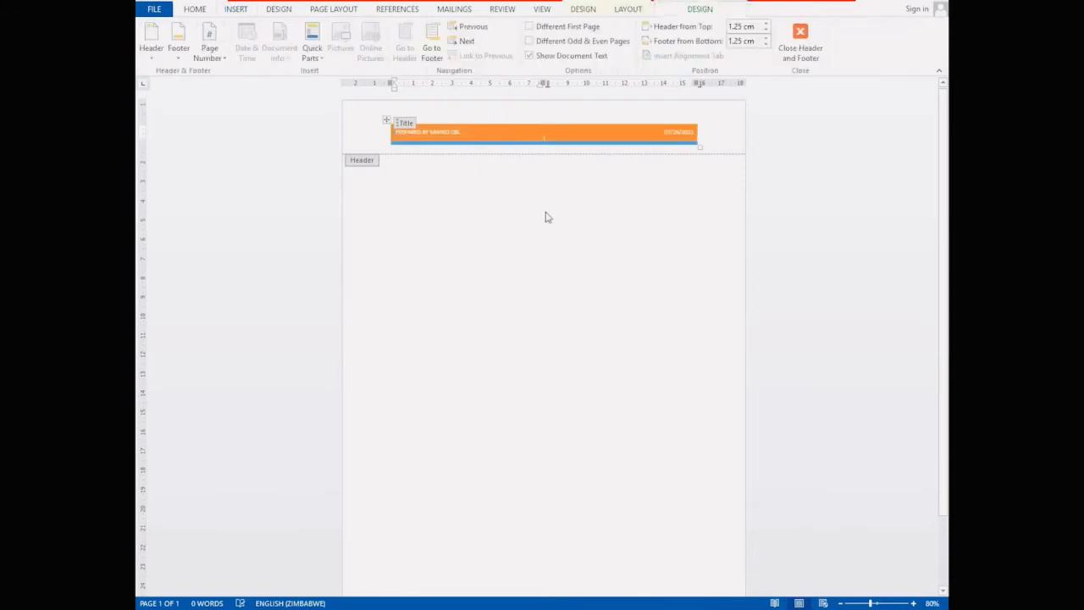
scroll(545, 218, "down", 8)
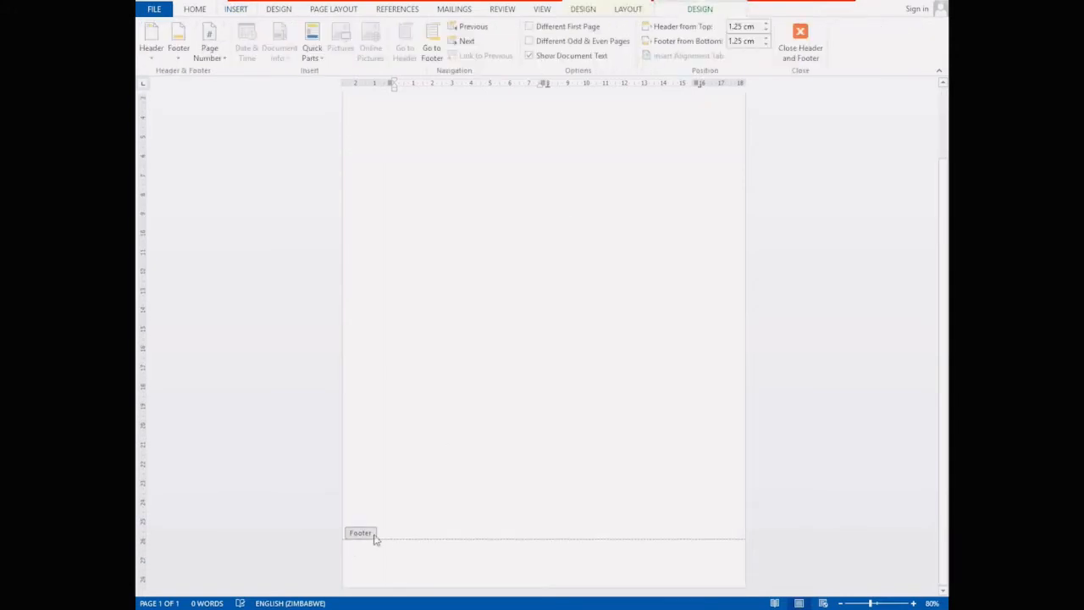
left_click(235, 10)
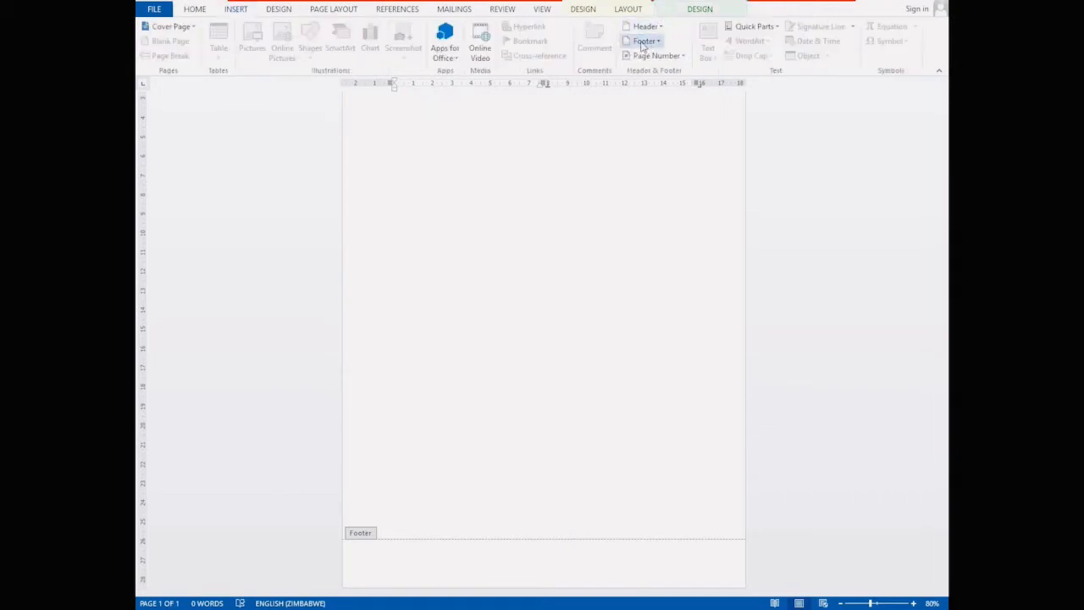
left_click(686, 58)
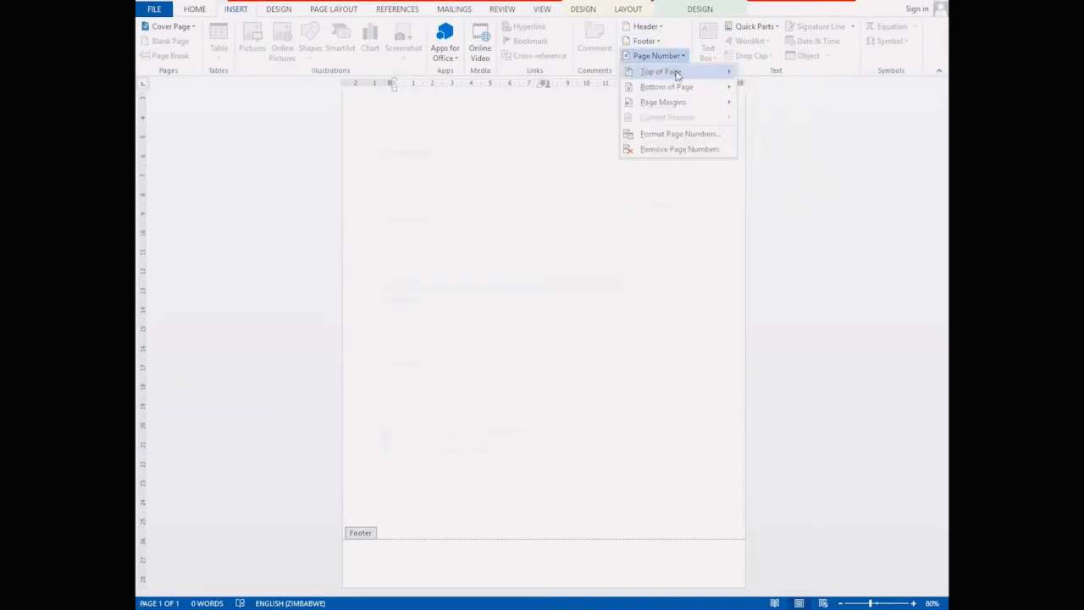
mouse_move(724, 88)
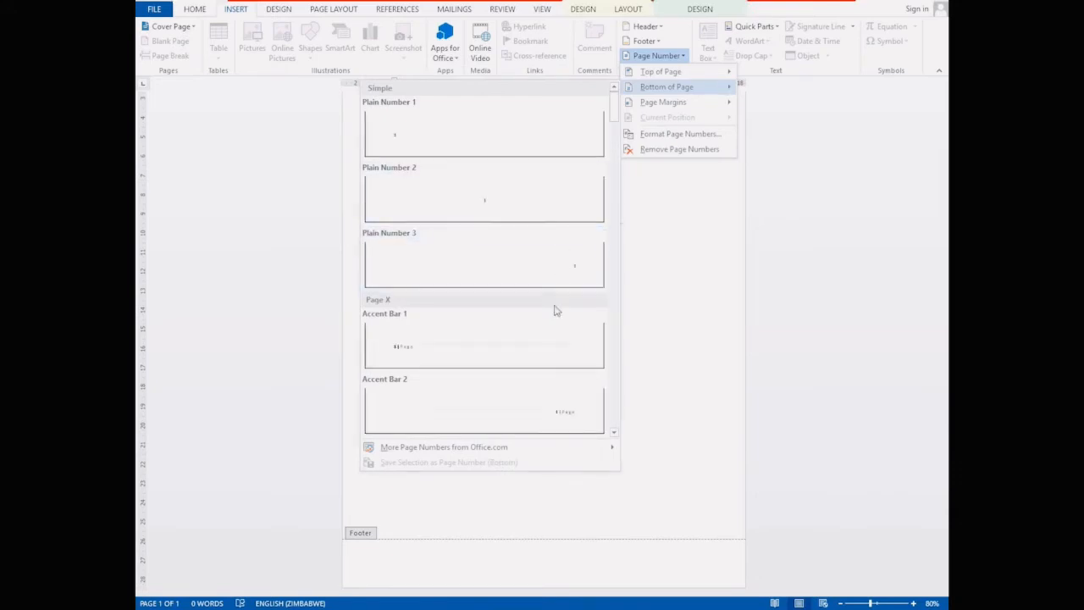
left_click(566, 410)
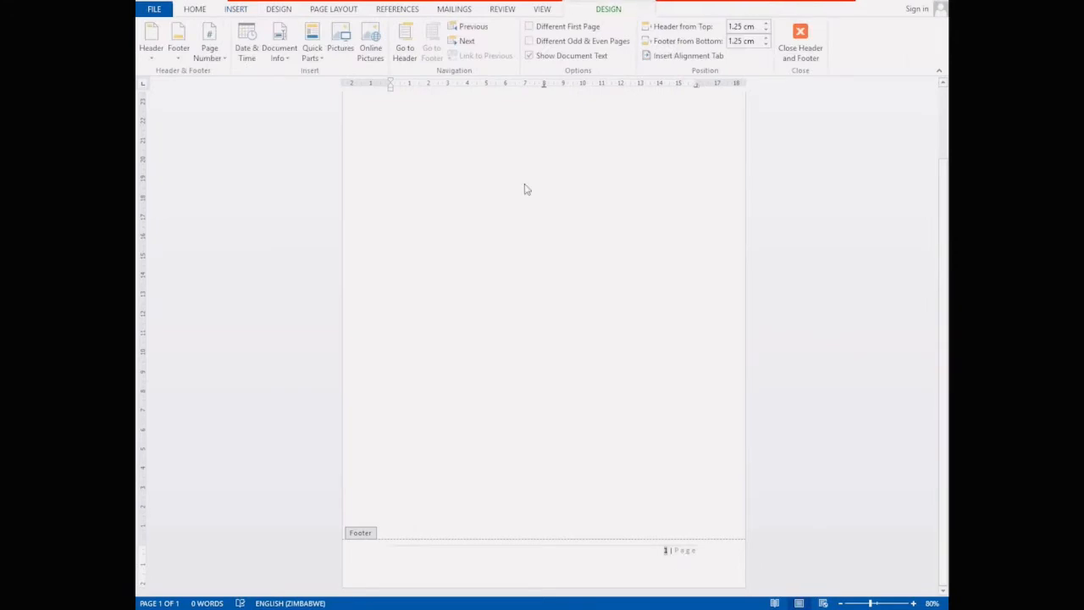
scroll(524, 189, "up", 5)
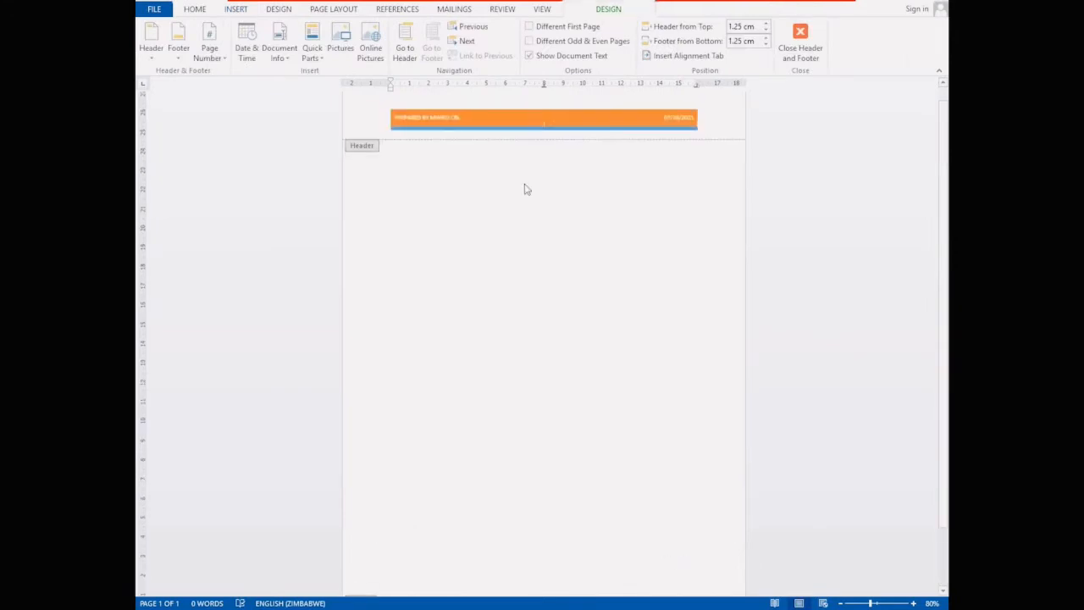
double_click(453, 218)
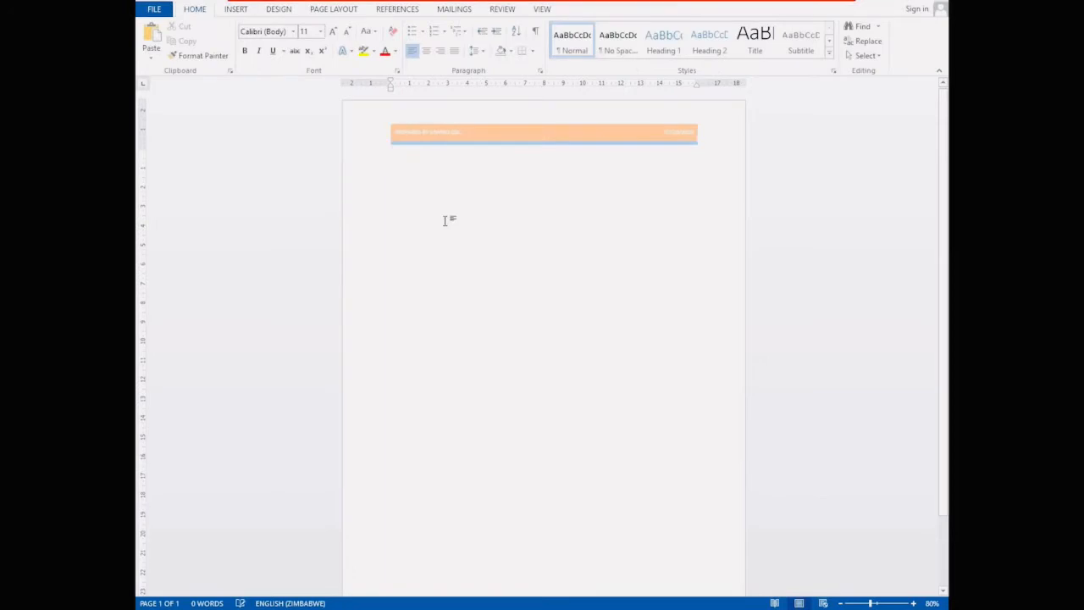
- Paste the copied complaint letter into the empty document body, keeping the text only
right_click(395, 163)
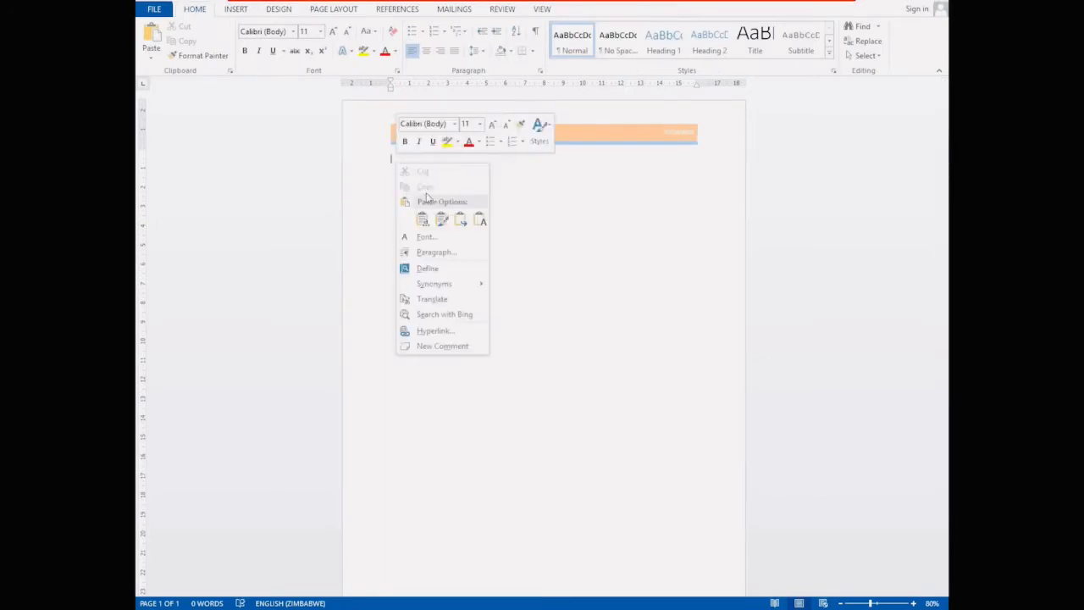
left_click(564, 182)
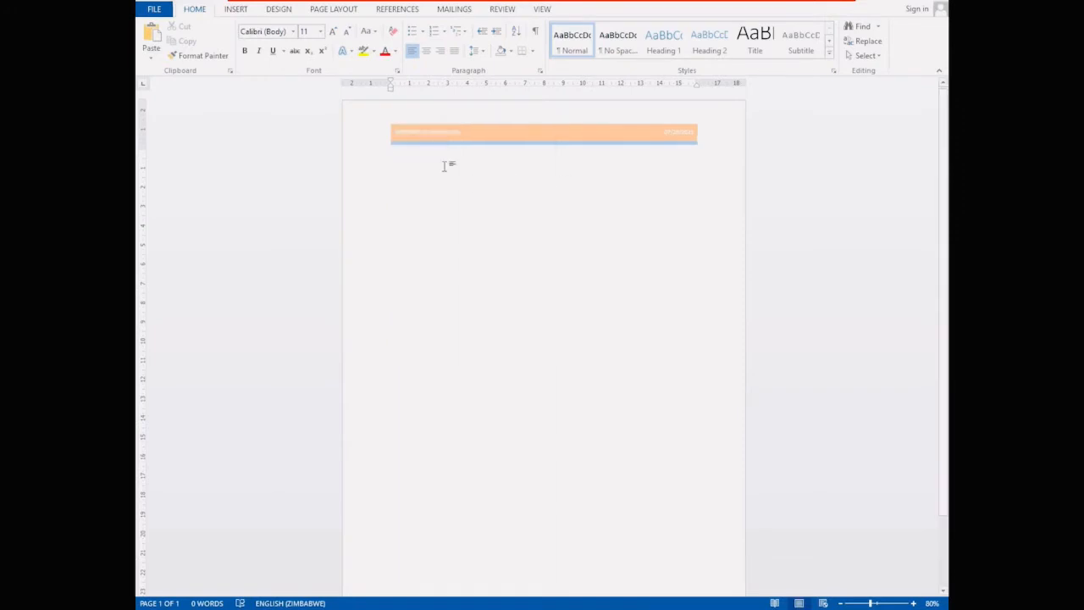
right_click(390, 161)
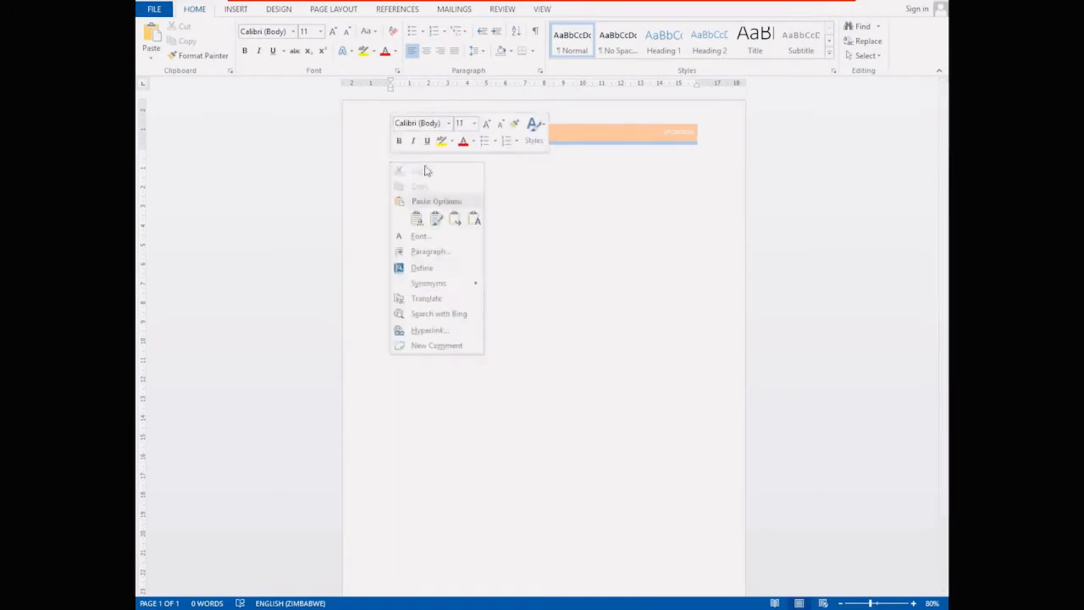
left_click(473, 218)
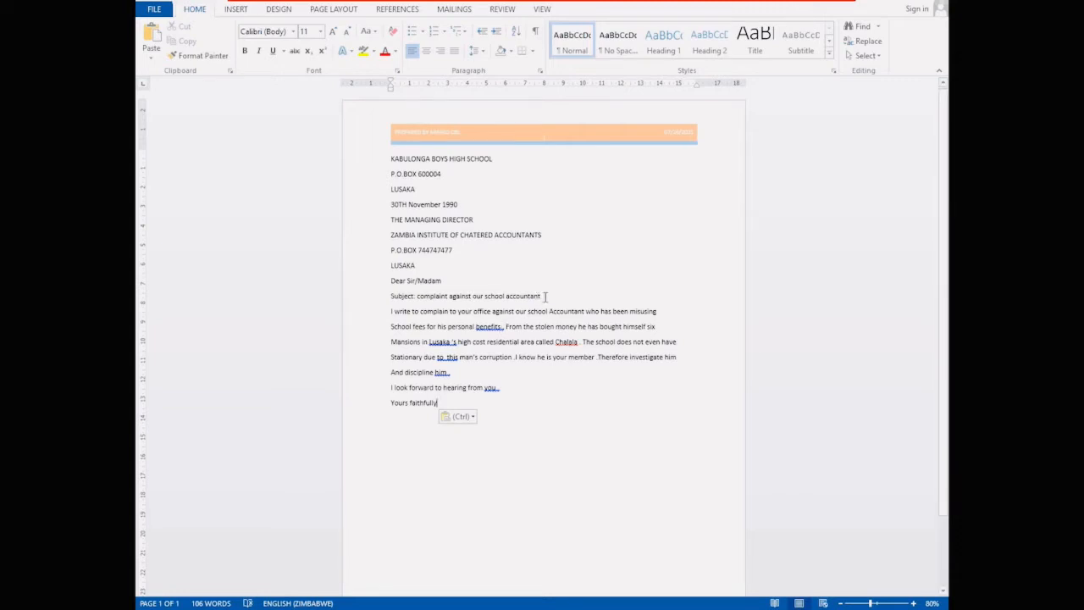
- Make the subject text "complaint against our school accountant" bold and underlined
left_click_drag(542, 296, 417, 297)
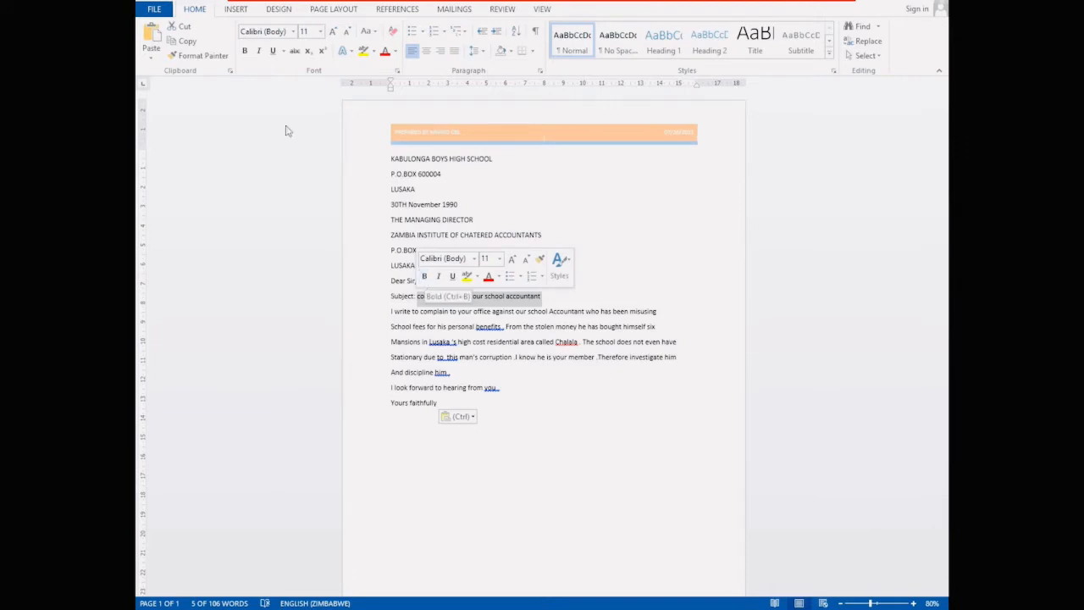
left_click(245, 52)
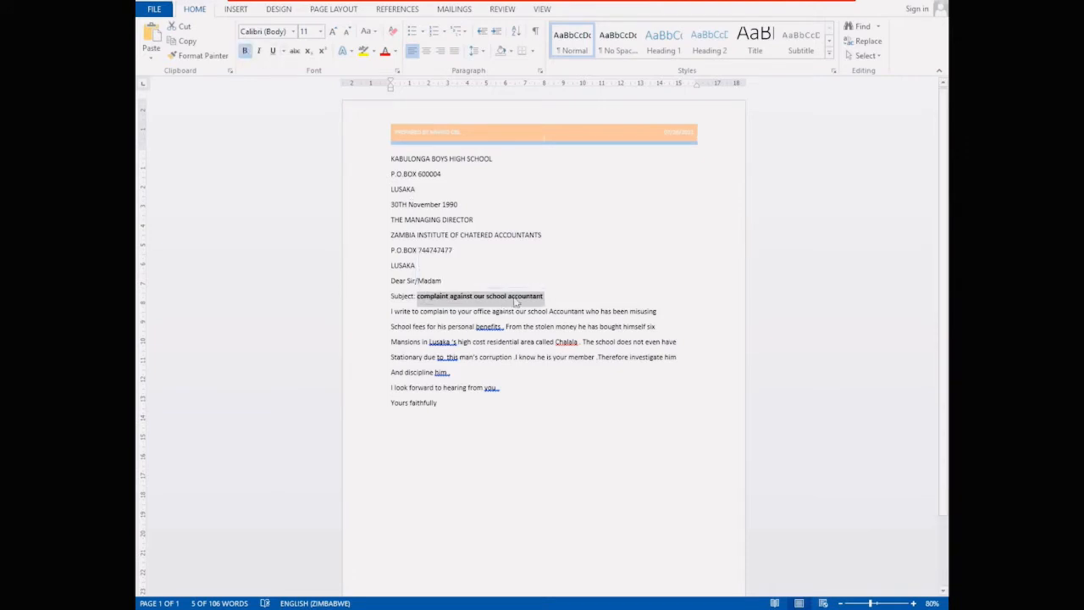
left_click(245, 52)
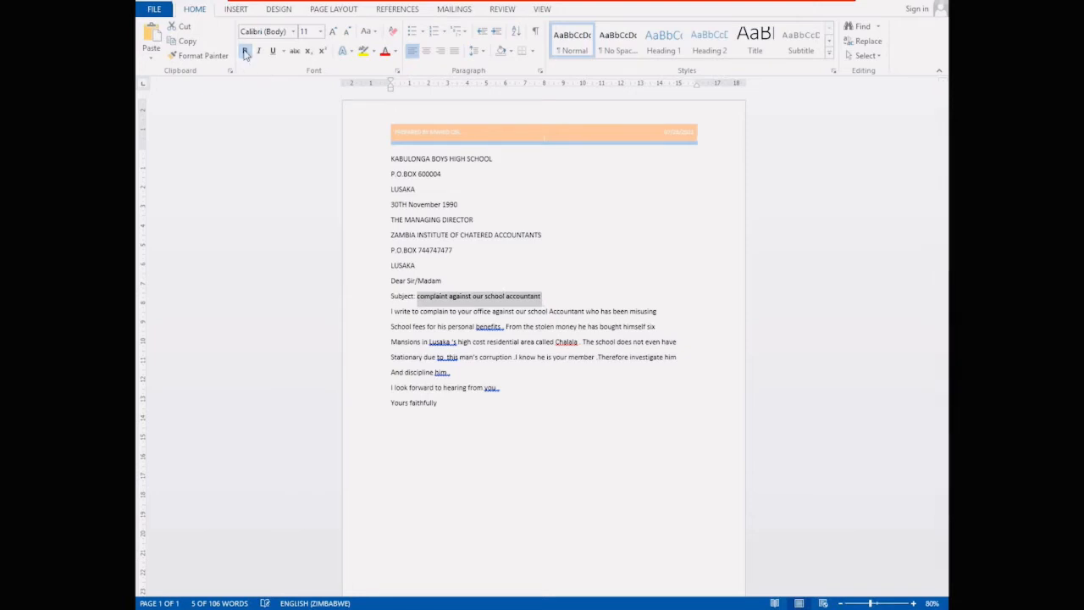
left_click(245, 51)
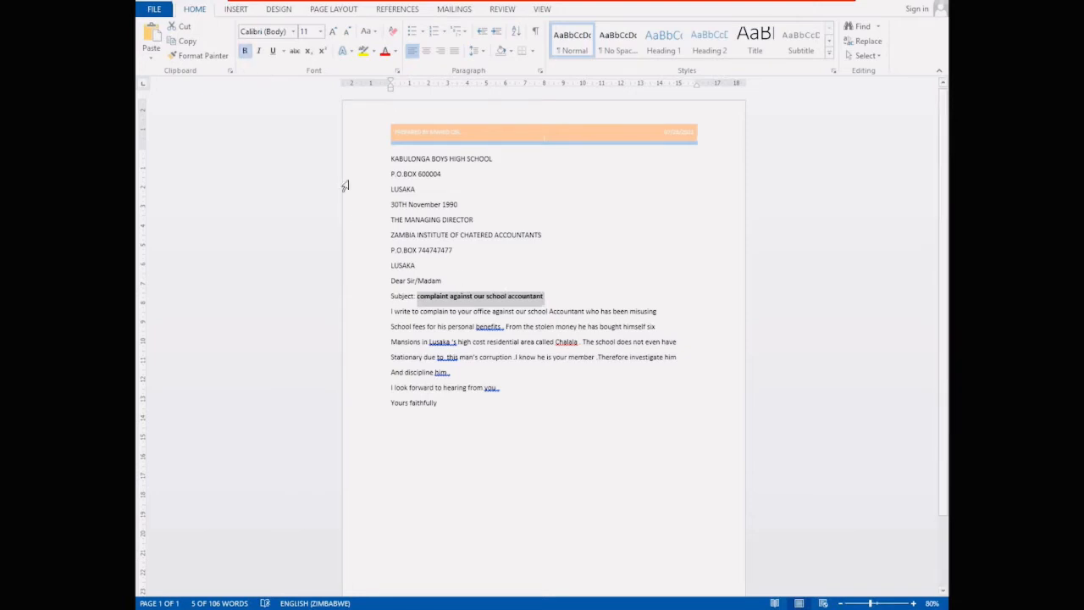
left_click(273, 51)
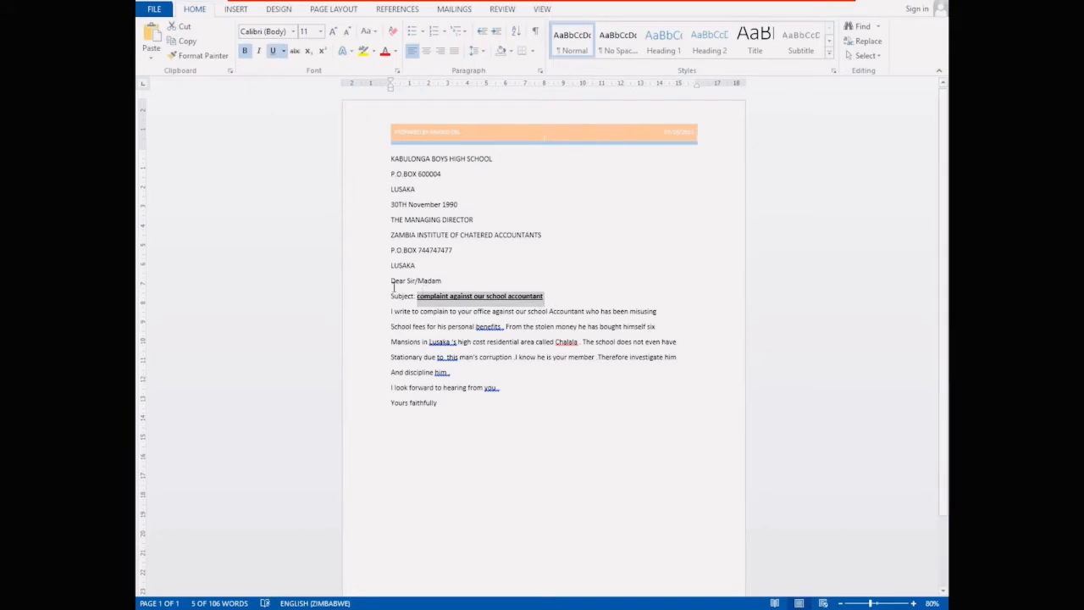
left_click(272, 52)
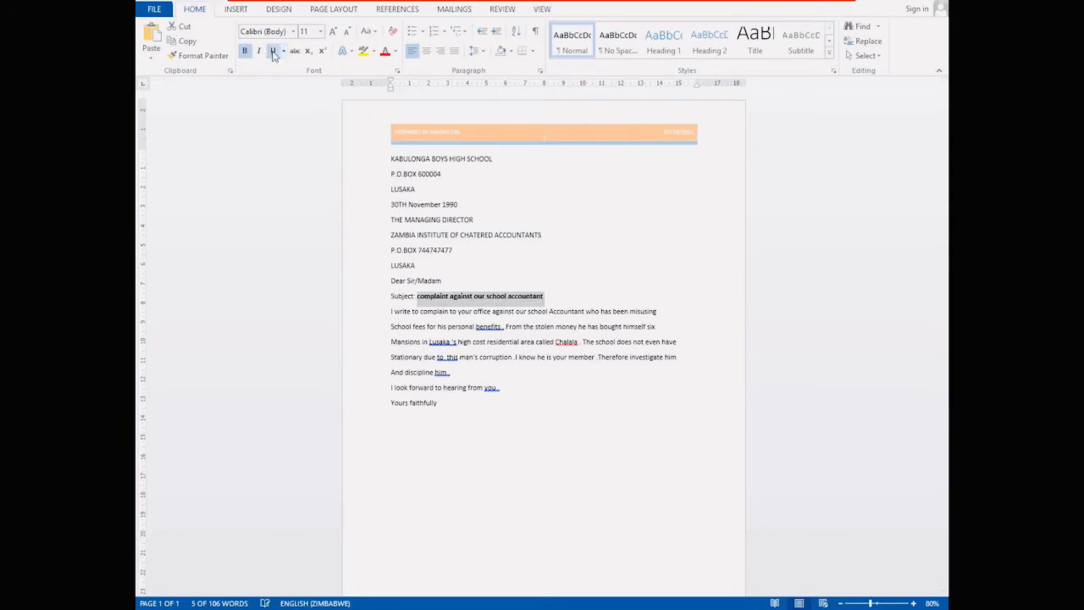
left_click(272, 51)
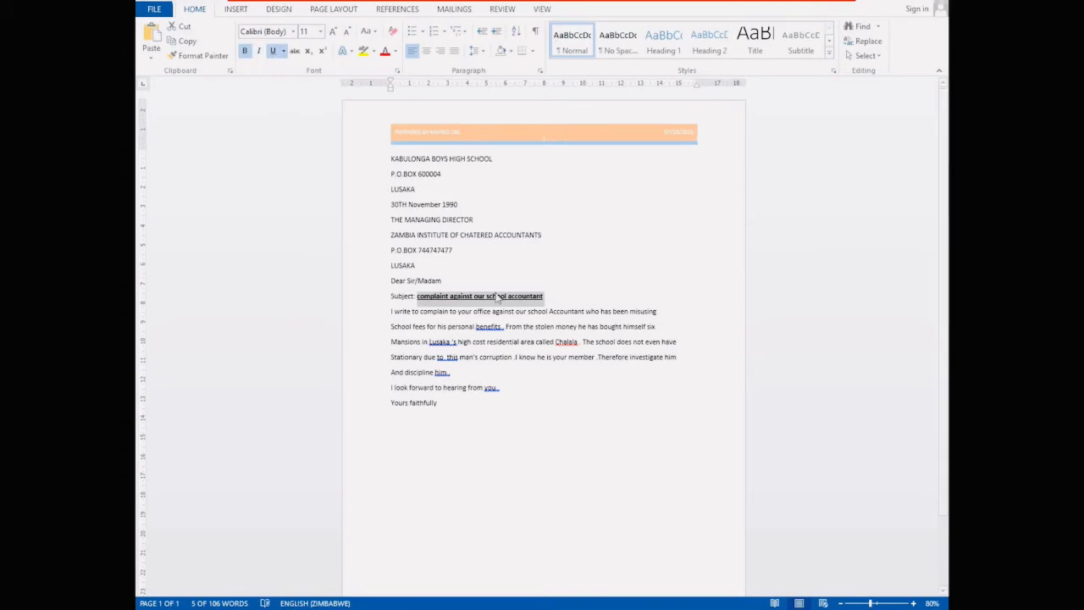
- Try italics on the subject text, remove them again, and change the subject text to UPPERCASE
left_click(259, 52)
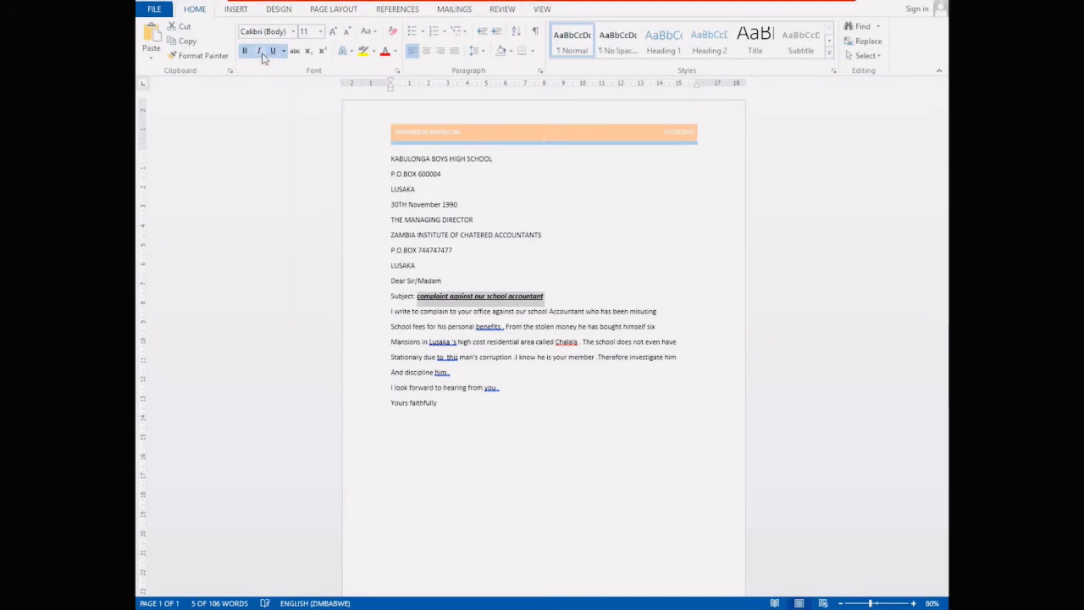
left_click(259, 52)
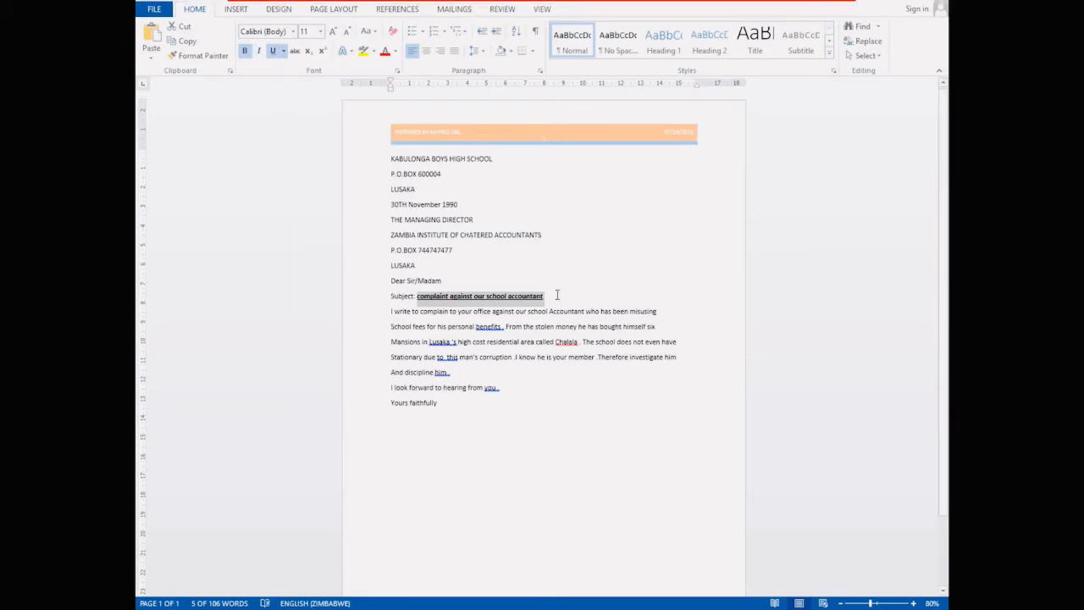
left_click(375, 31)
left_click(400, 74)
left_click(597, 296)
- Correct the spacing errors in the letter by accepting the grammar suggestions "benefits." and "Lusaka's"
scroll(576, 338, "down", 1)
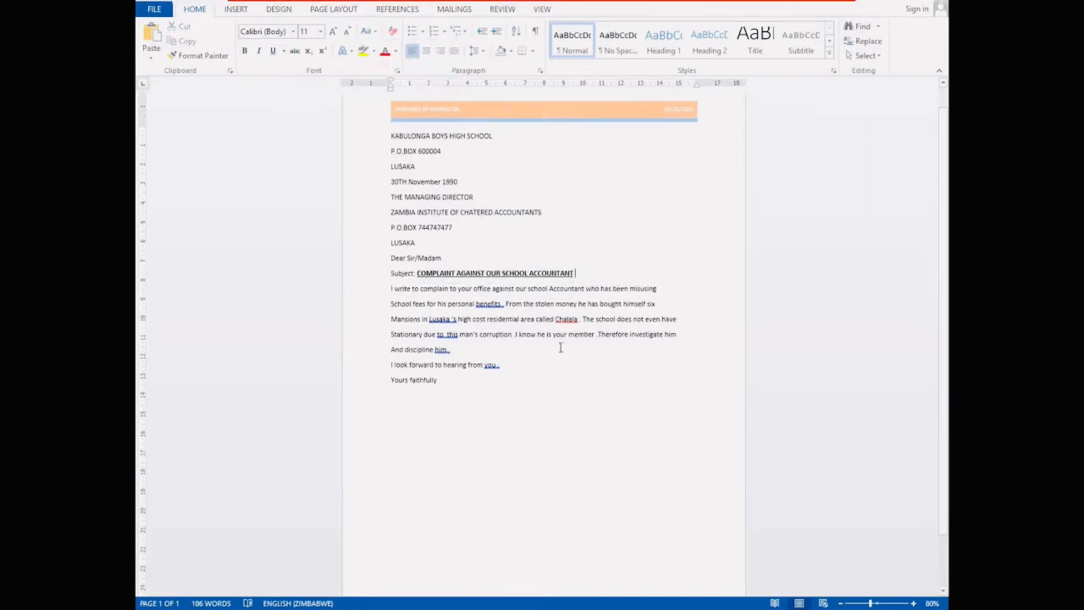
right_click(495, 305)
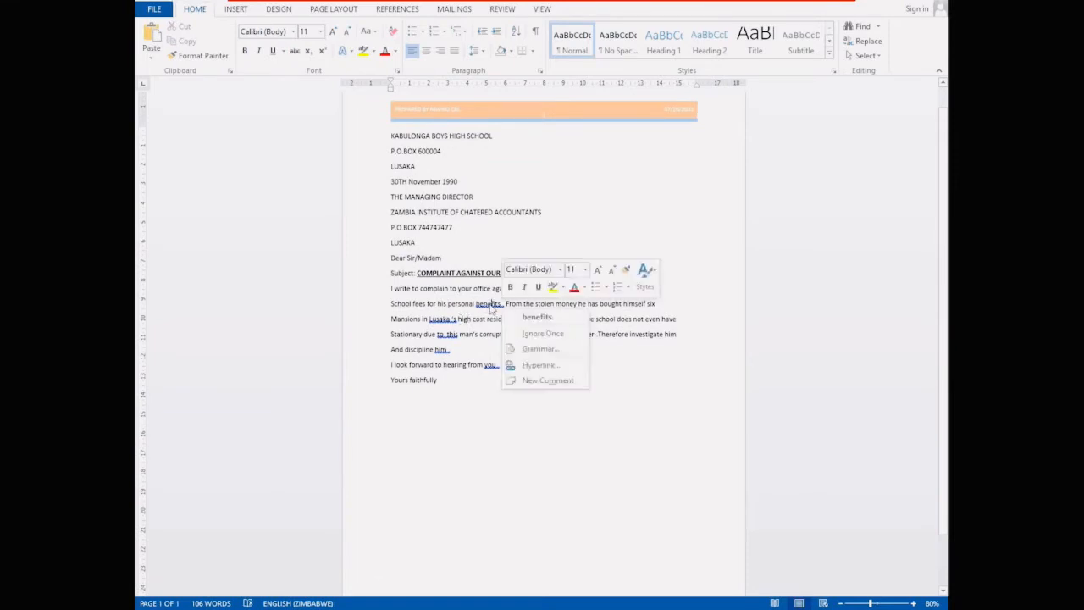
left_click(538, 317)
right_click(441, 323)
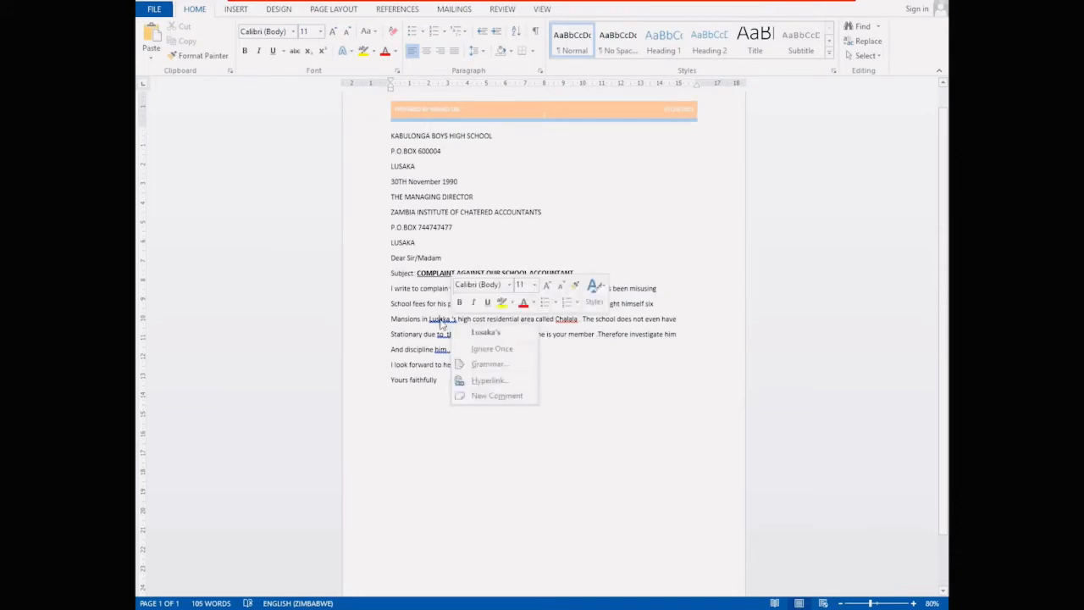
left_click(495, 339)
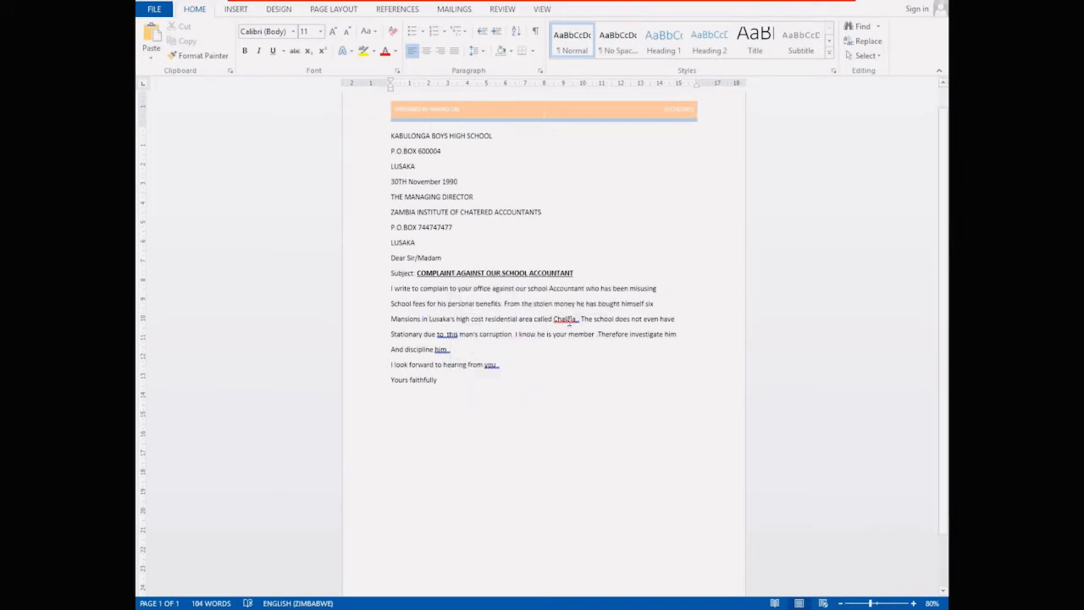
- Add "Chalala" to the dictionary and accept the suggested correction "Chalala." for the space before its full stop
right_click(569, 322)
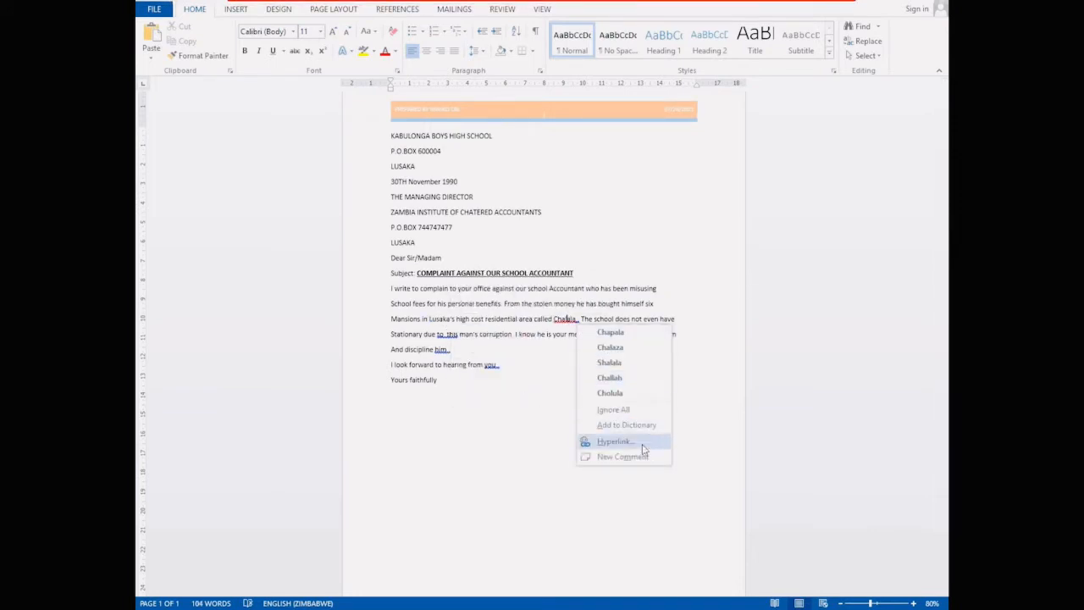
left_click(626, 424)
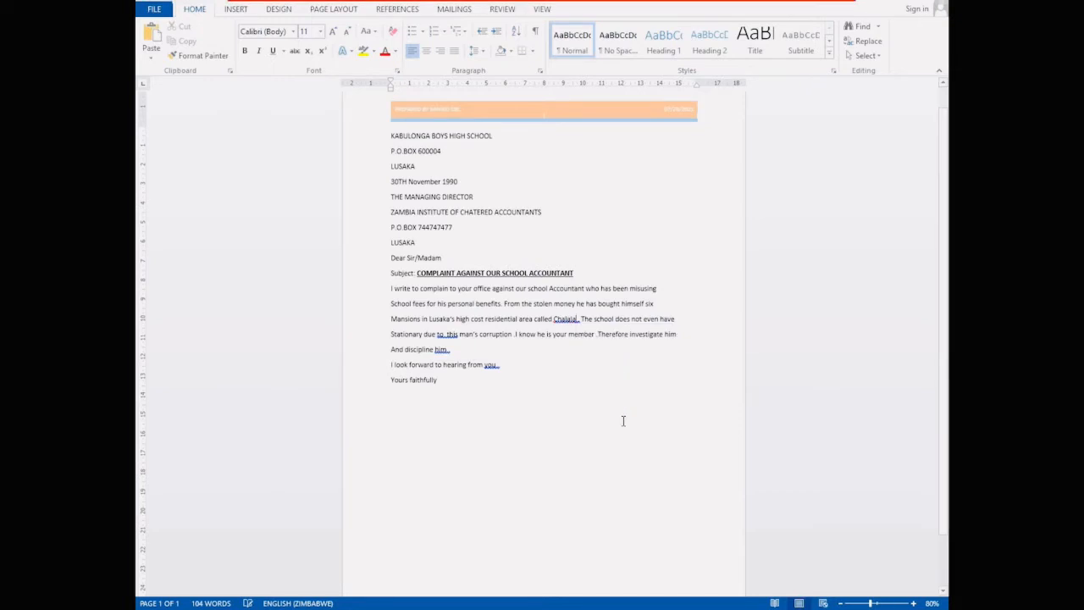
right_click(573, 318)
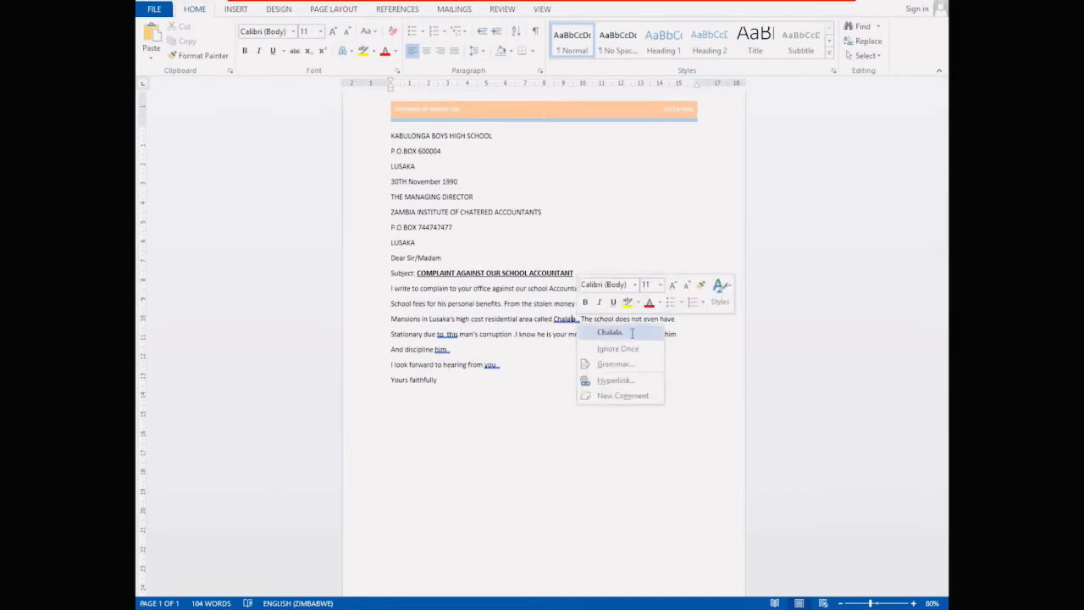
left_click(584, 336)
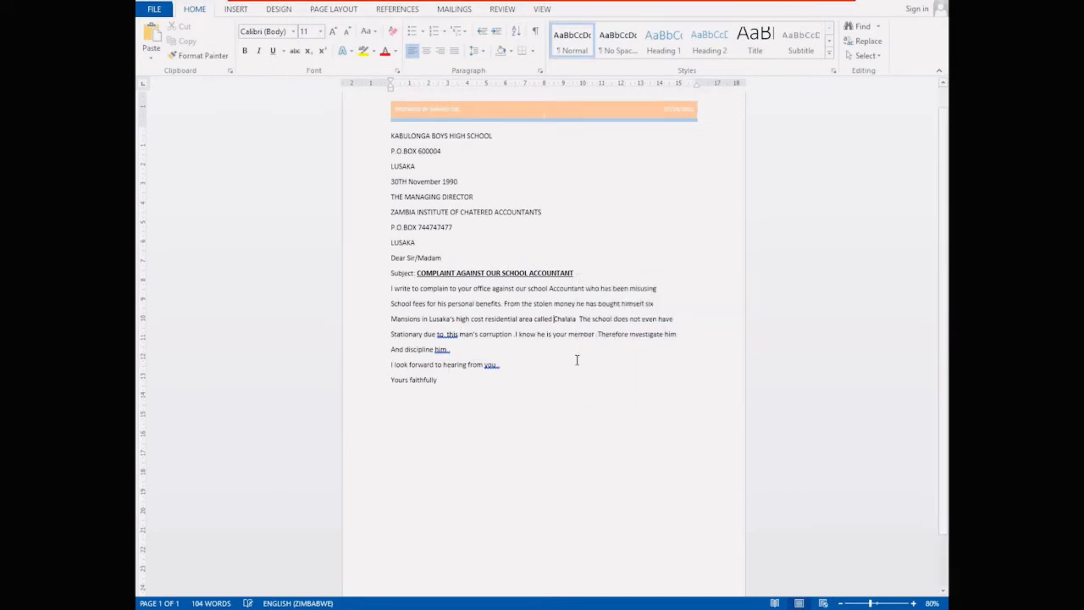
- Accept the suggested spacing corrections for "to this", "him." and "you." in the closing lines of the letter
right_click(447, 339)
left_click(500, 346)
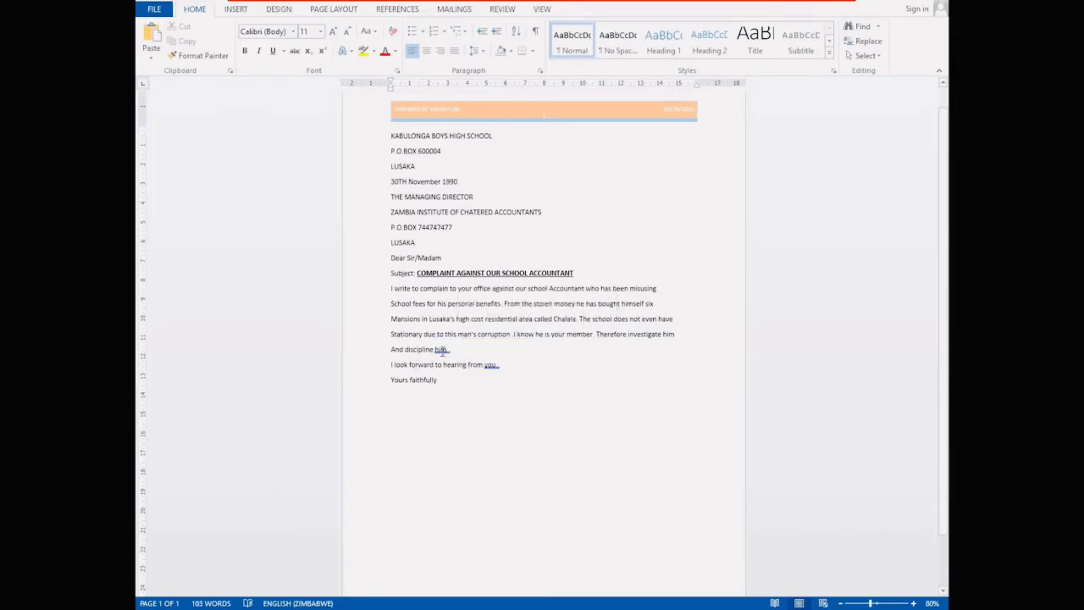
right_click(441, 350)
left_click(488, 363)
right_click(491, 364)
left_click(540, 377)
- Set the font of the whole letter, from the school address to "Yours faithfully", to Times New Roman
left_click_drag(391, 133, 489, 375)
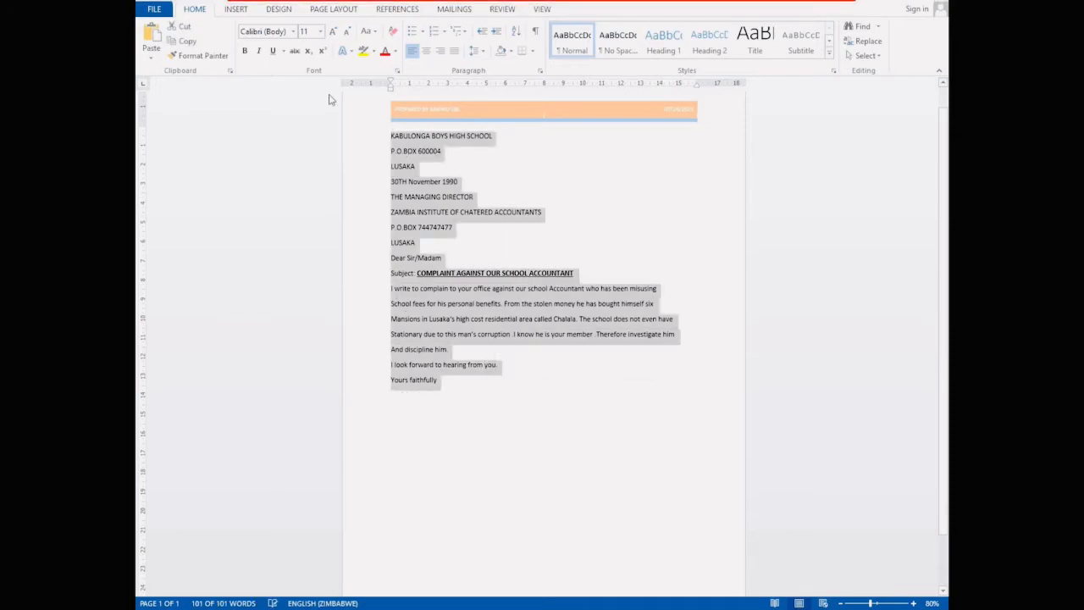
left_click(294, 31)
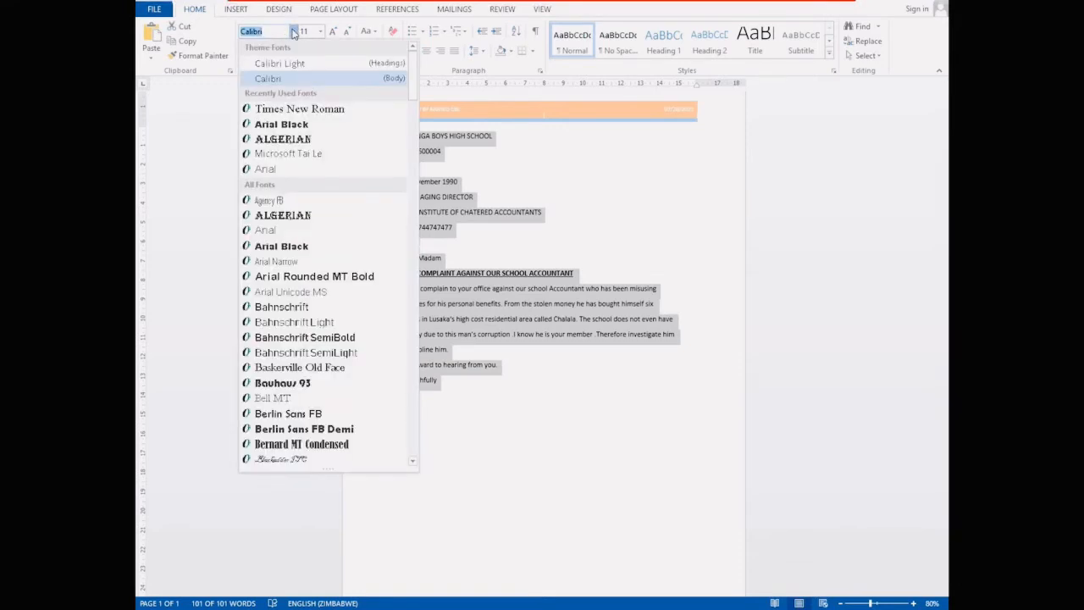
left_click(293, 114)
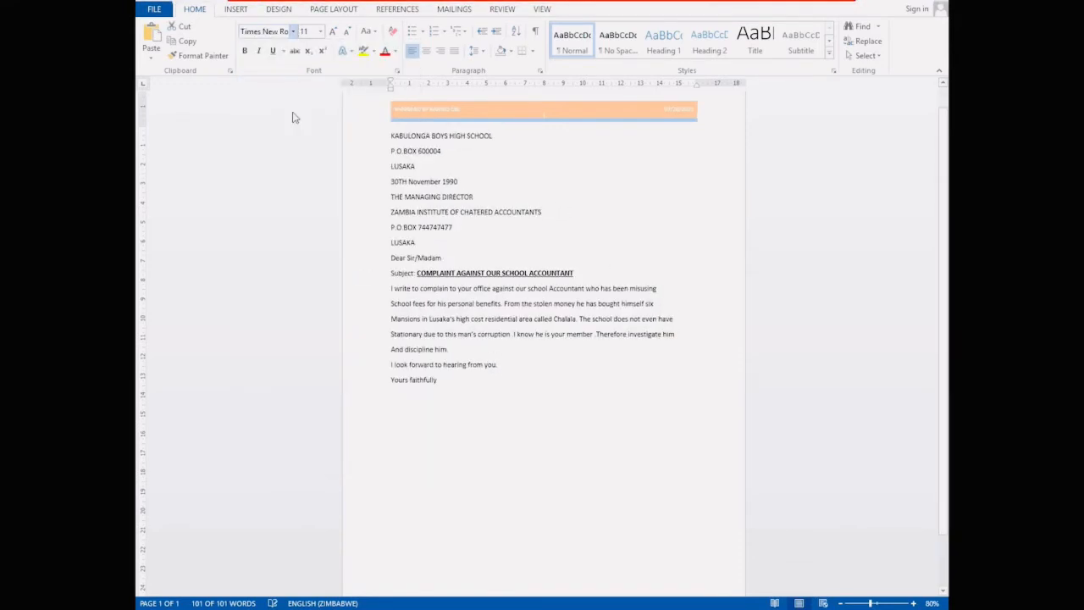
- Try the Algerian font on the whole letter and return it to Times New Roman
left_click(294, 32)
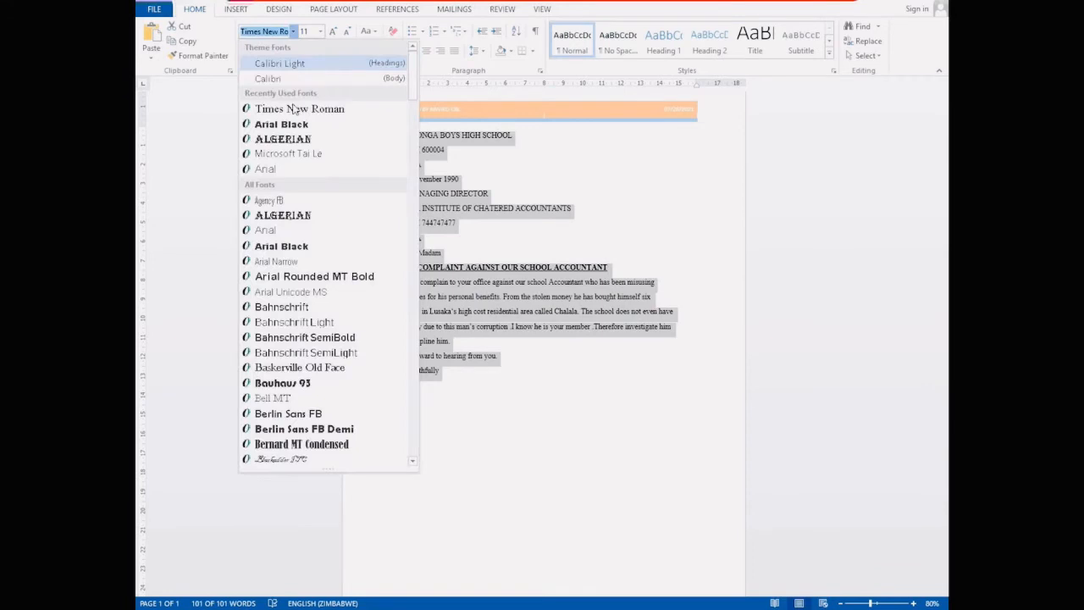
left_click(284, 139)
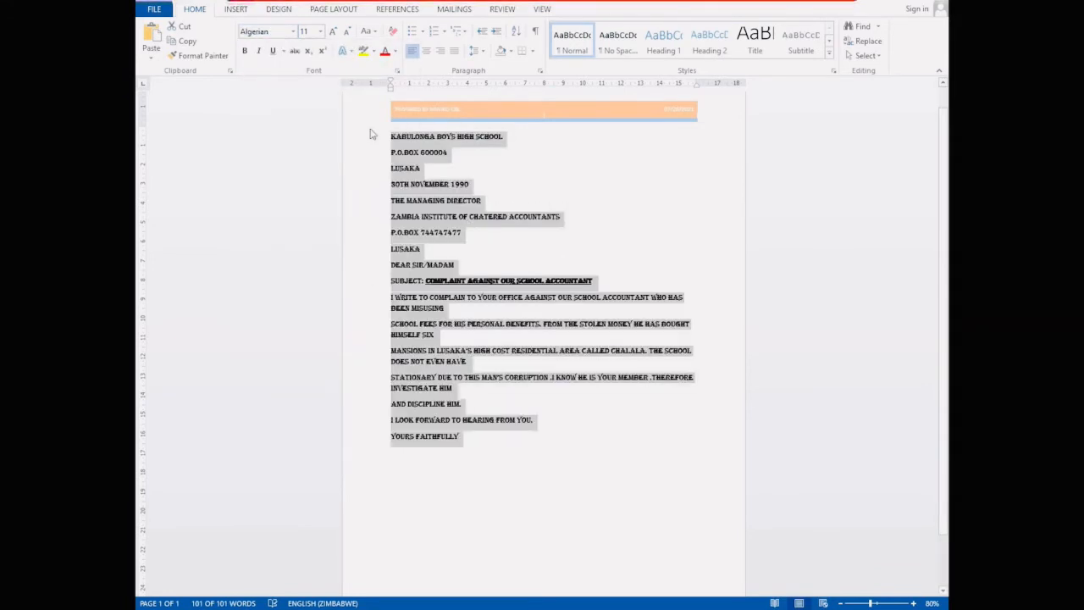
left_click(294, 32)
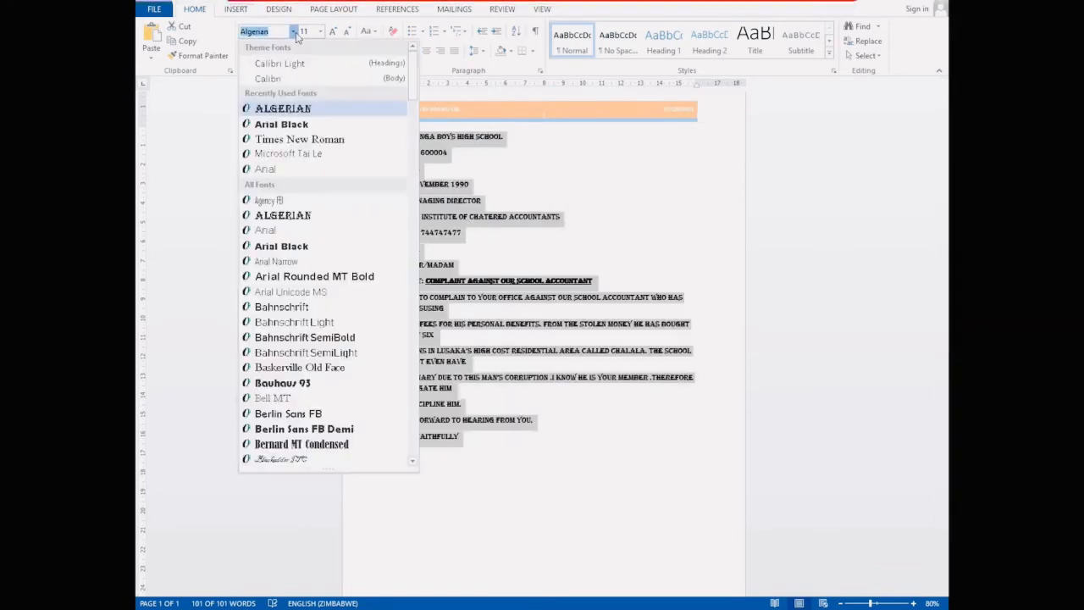
left_click(314, 140)
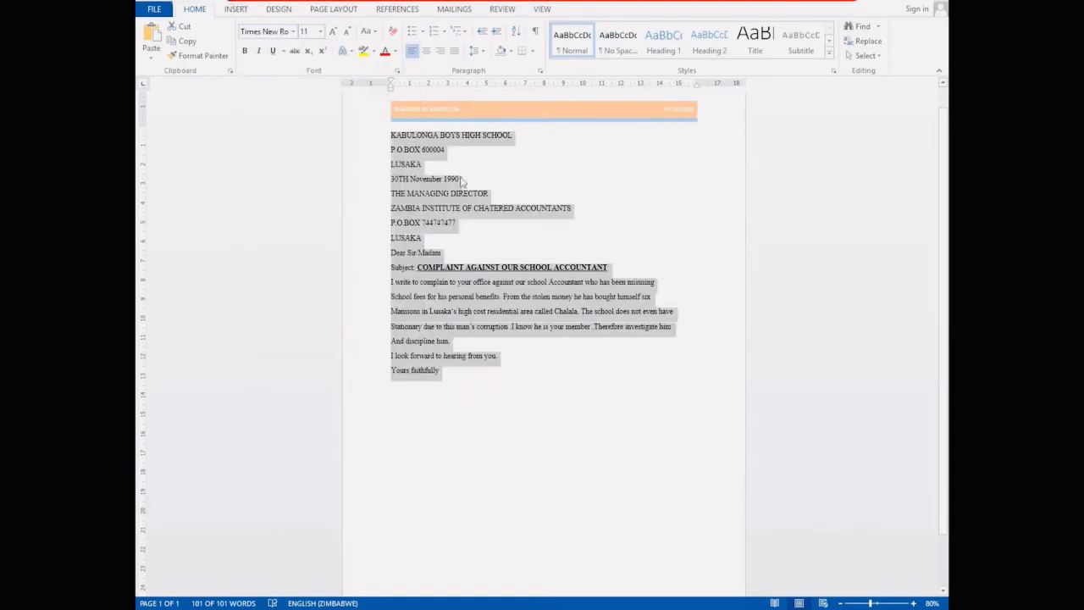
- Set the whole letter's font size to 12, try centred and right alignment, and finish with justified alignment
left_click(320, 32)
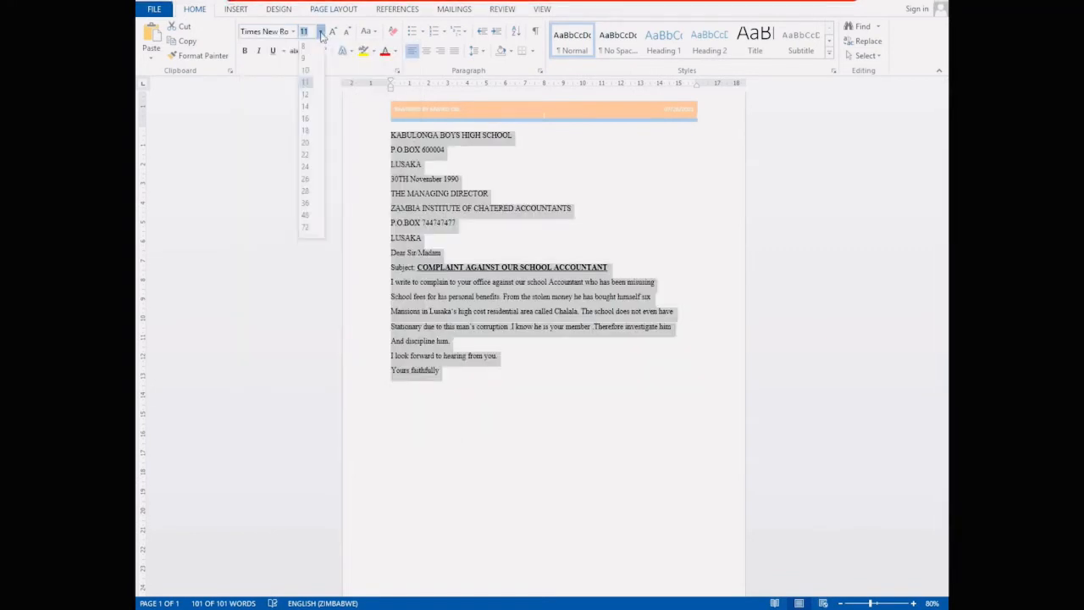
left_click(310, 98)
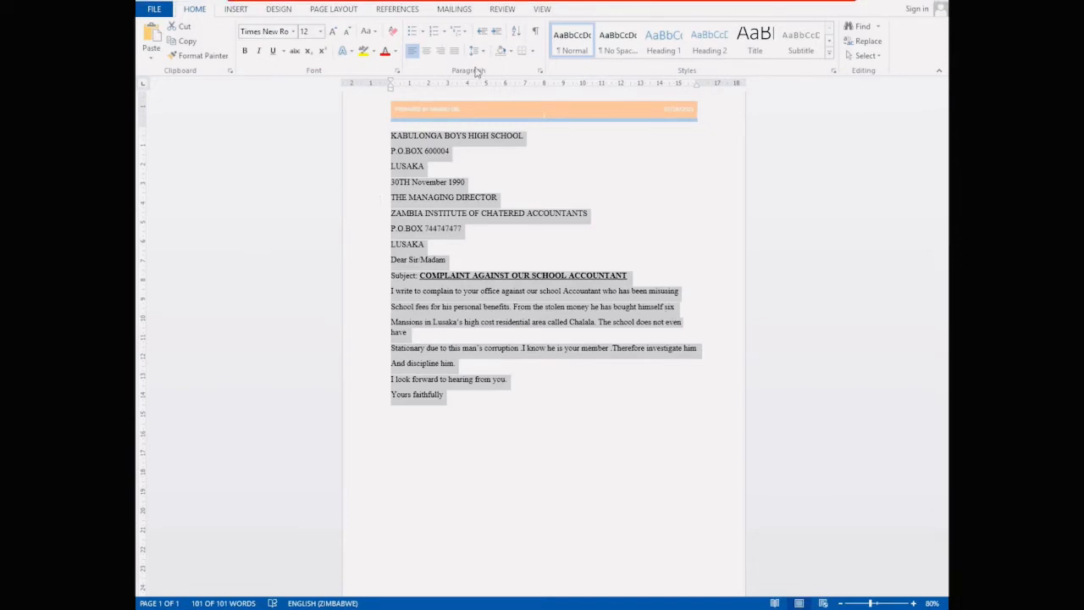
left_click(427, 51)
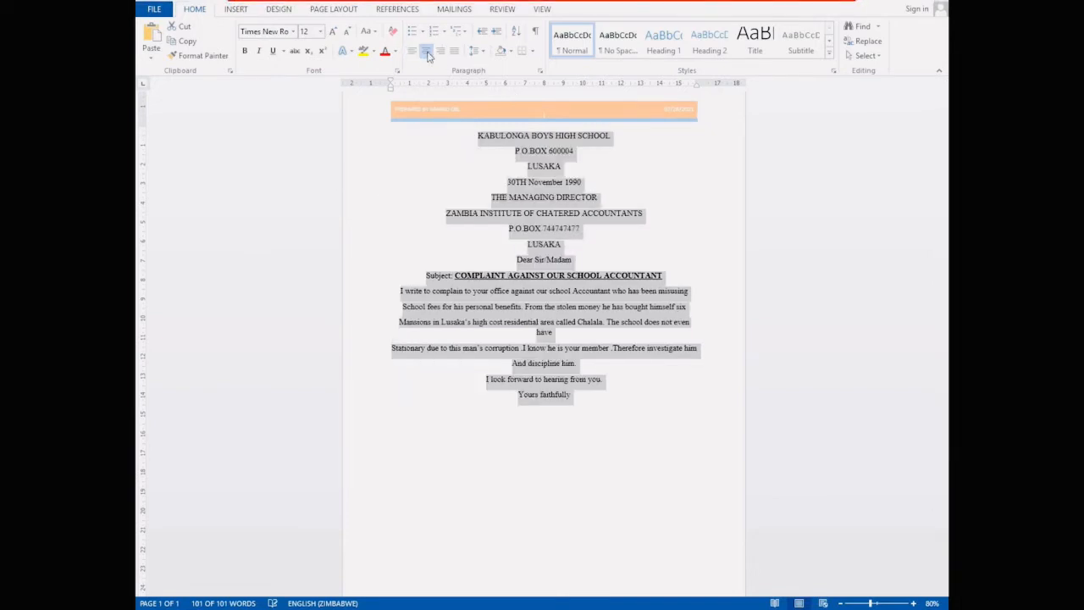
left_click(441, 52)
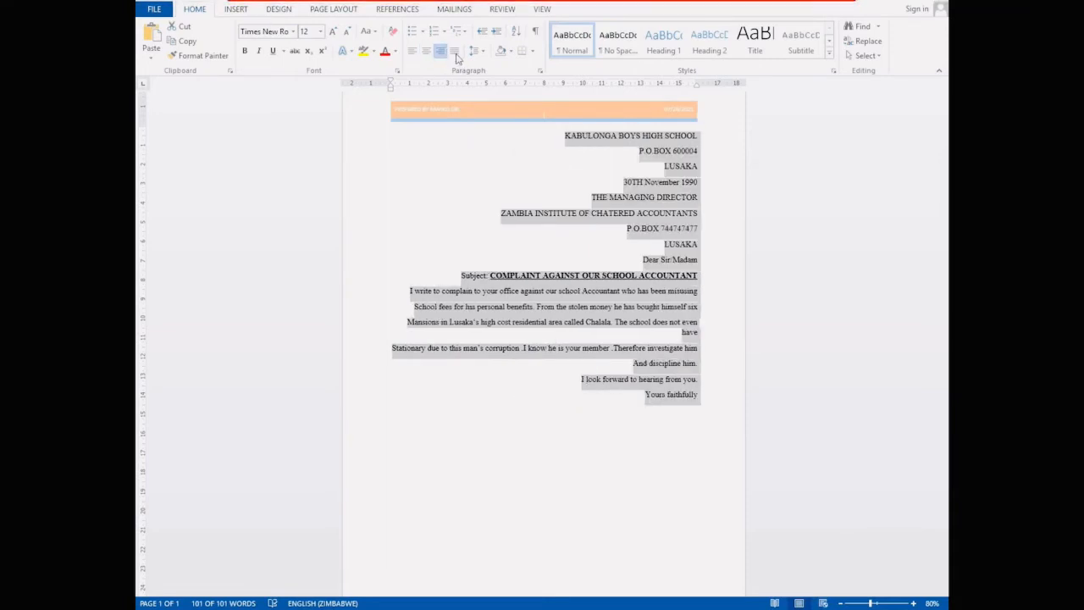
left_click(455, 53)
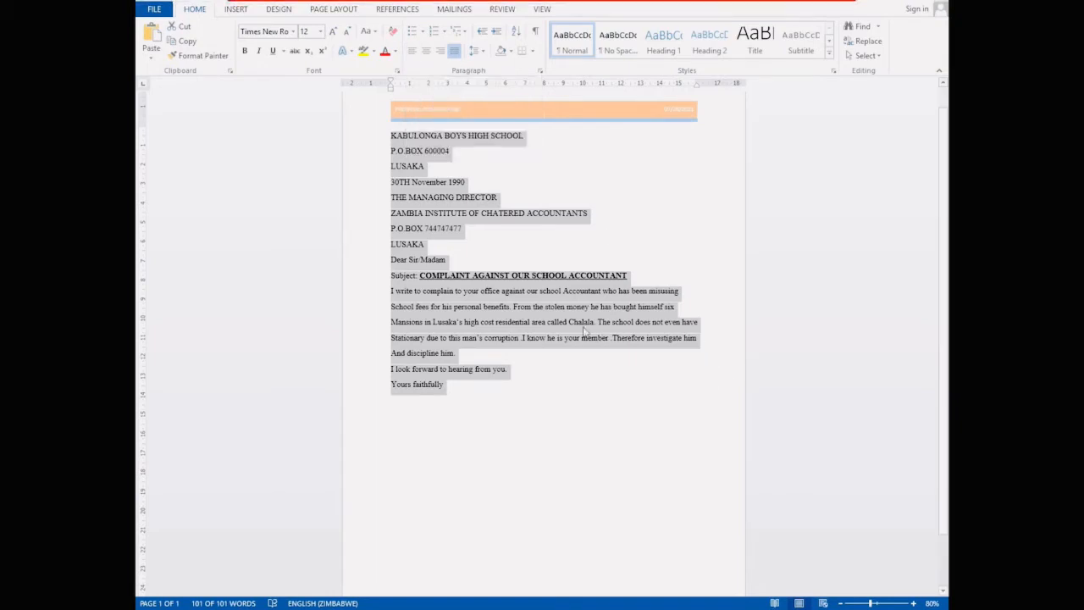
- Set the line spacing of the whole letter to 1.5, check the page, and deselect the text
left_click(483, 55)
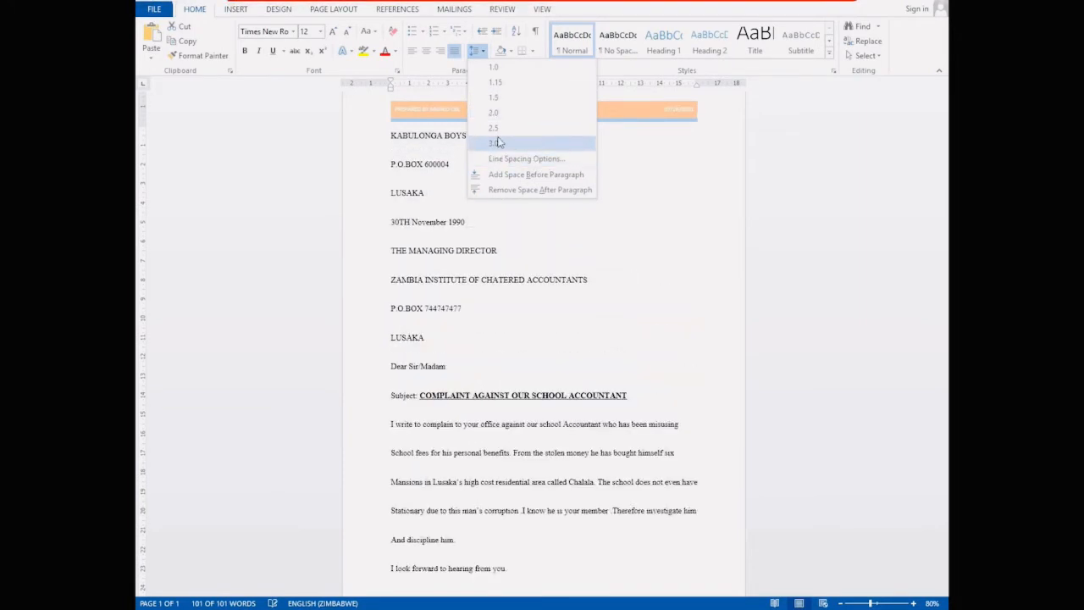
left_click(496, 100)
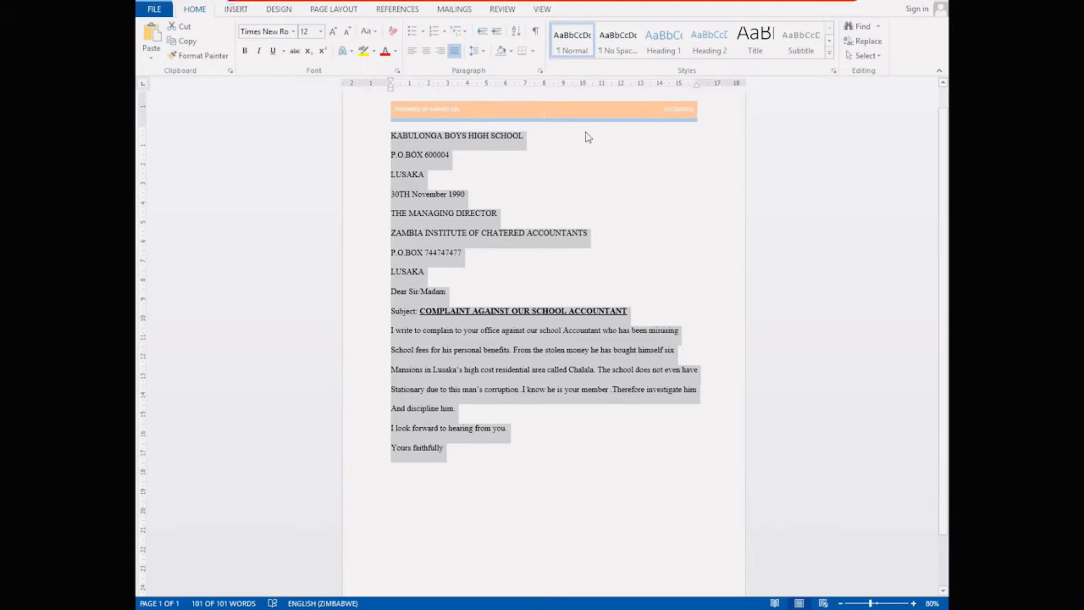
scroll(586, 137, "down", 2)
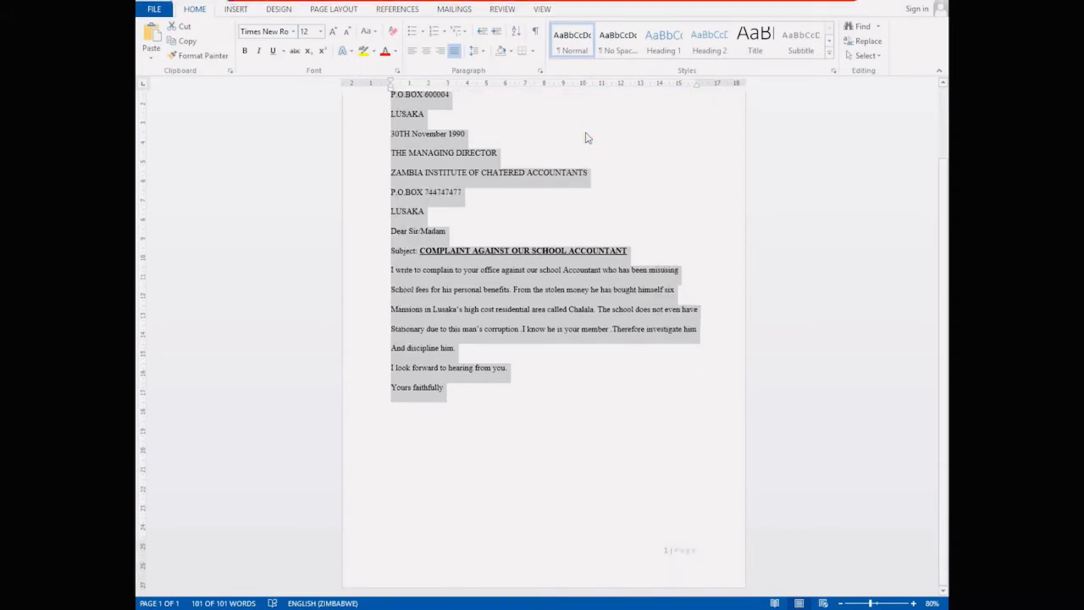
scroll(587, 137, "up", 2)
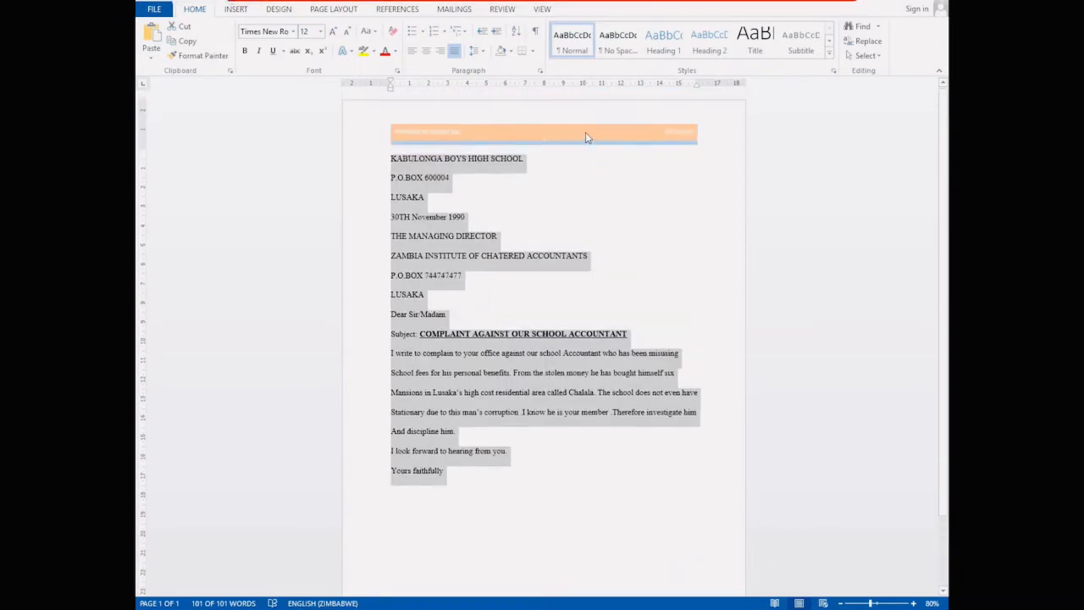
scroll(586, 137, "down", 2)
scroll(587, 137, "up", 2)
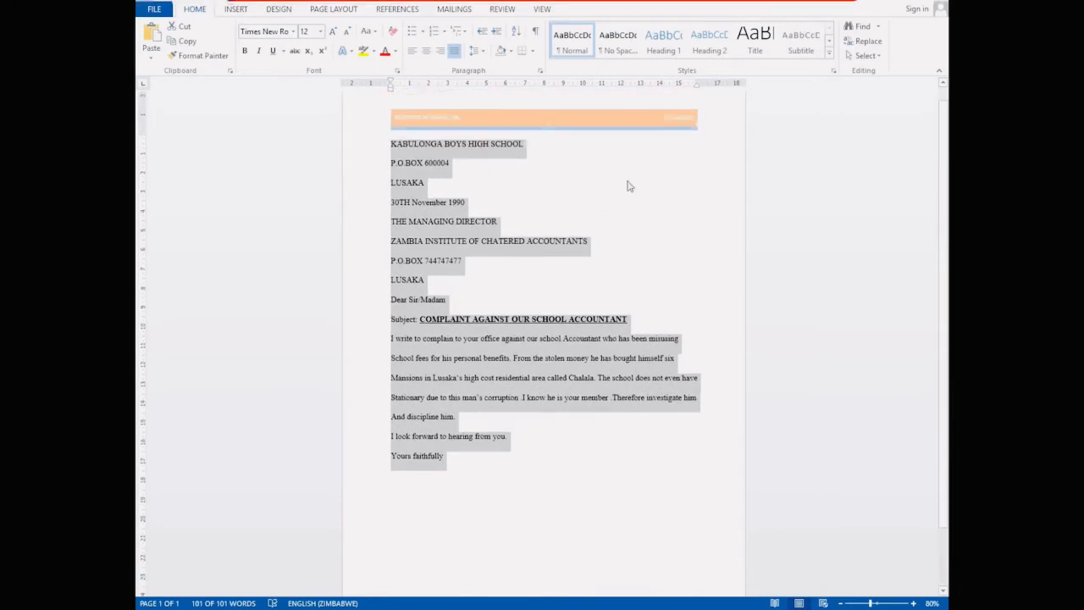
left_click(637, 193)
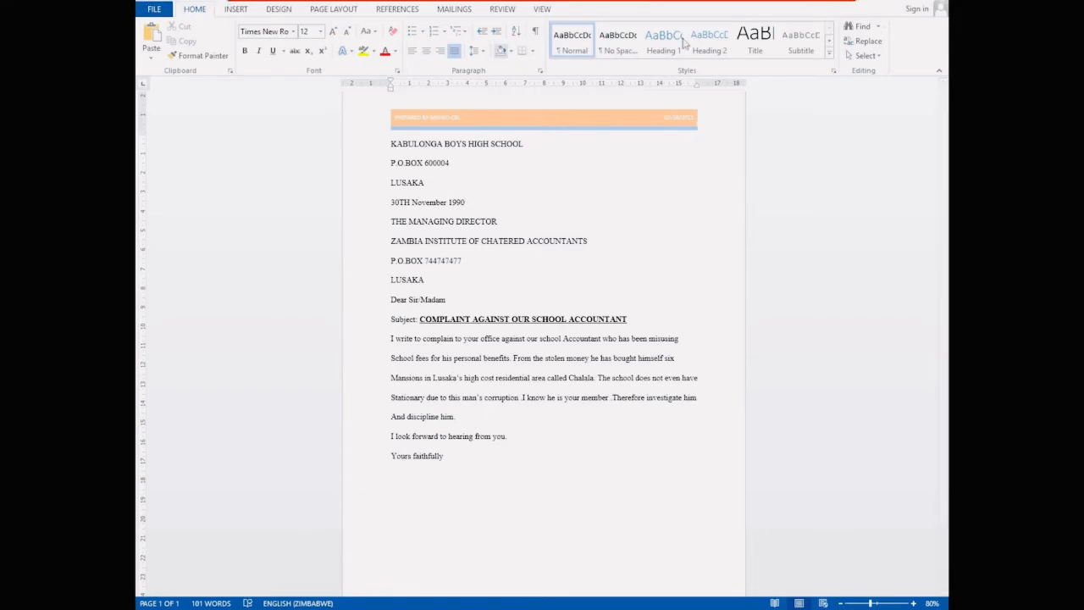
- Start a custom watermark for the document and choose the text watermark option
left_click(236, 10)
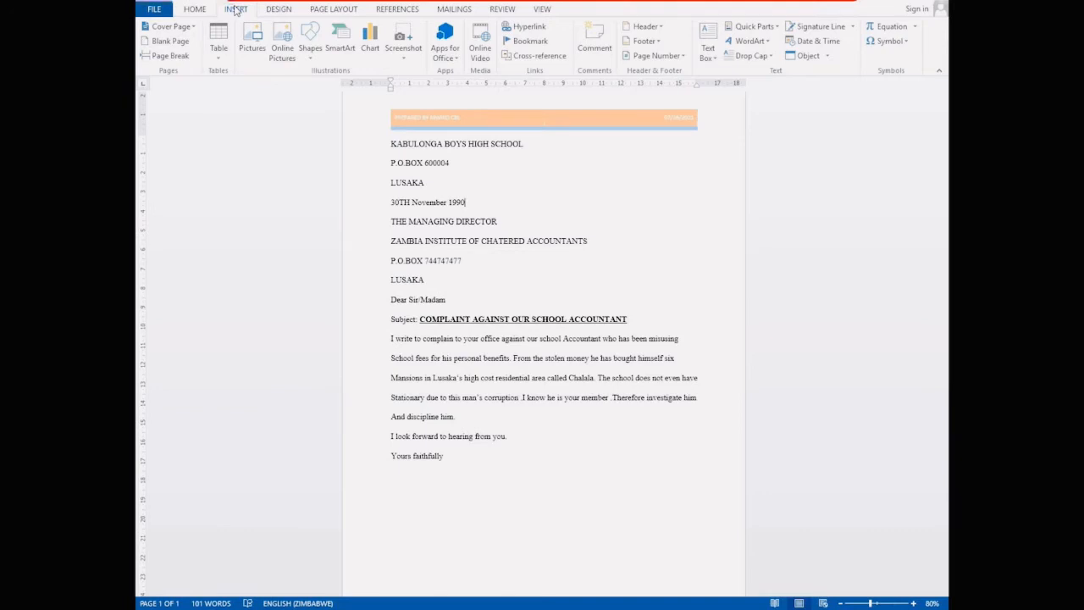
left_click(280, 10)
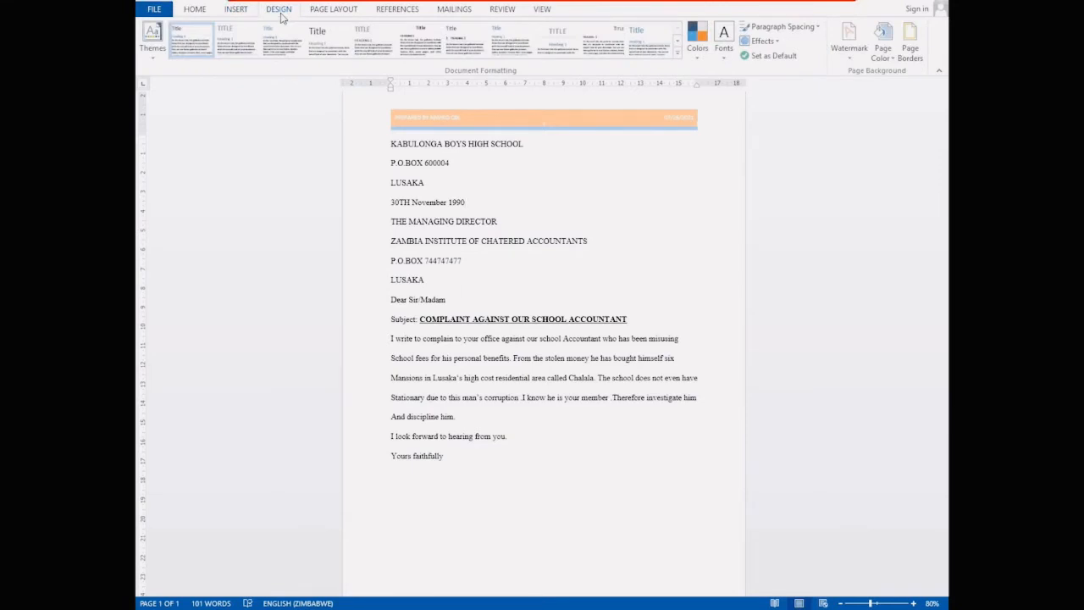
left_click(852, 61)
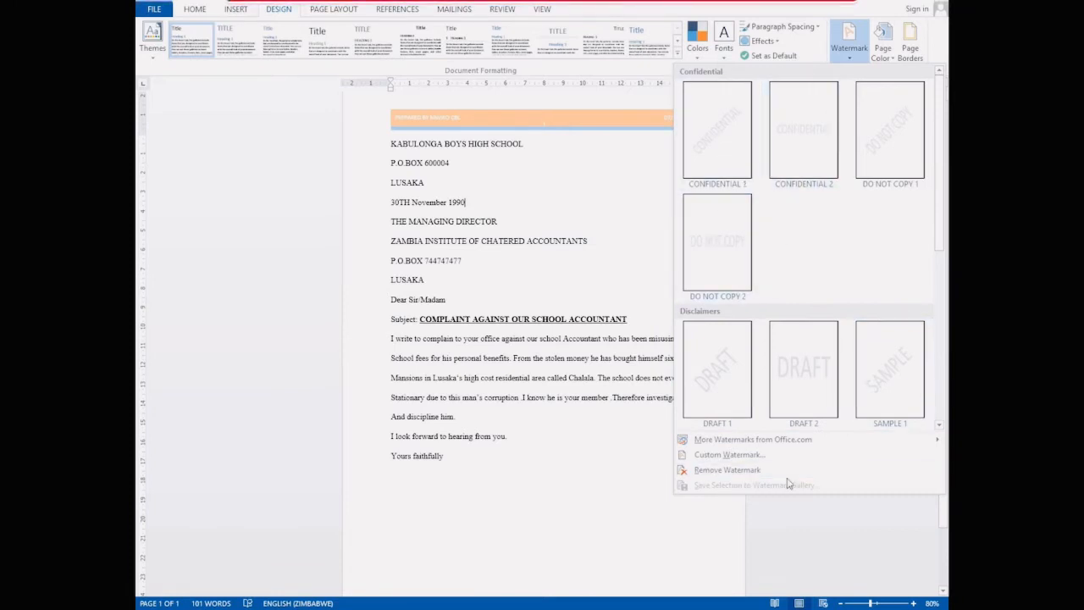
left_click(729, 454)
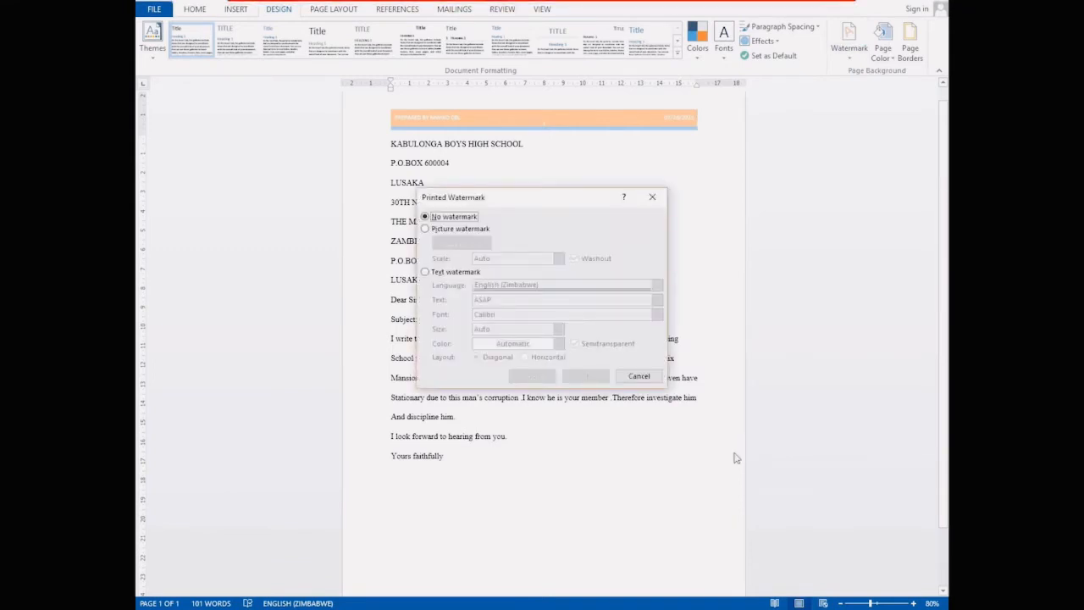
left_click(425, 271)
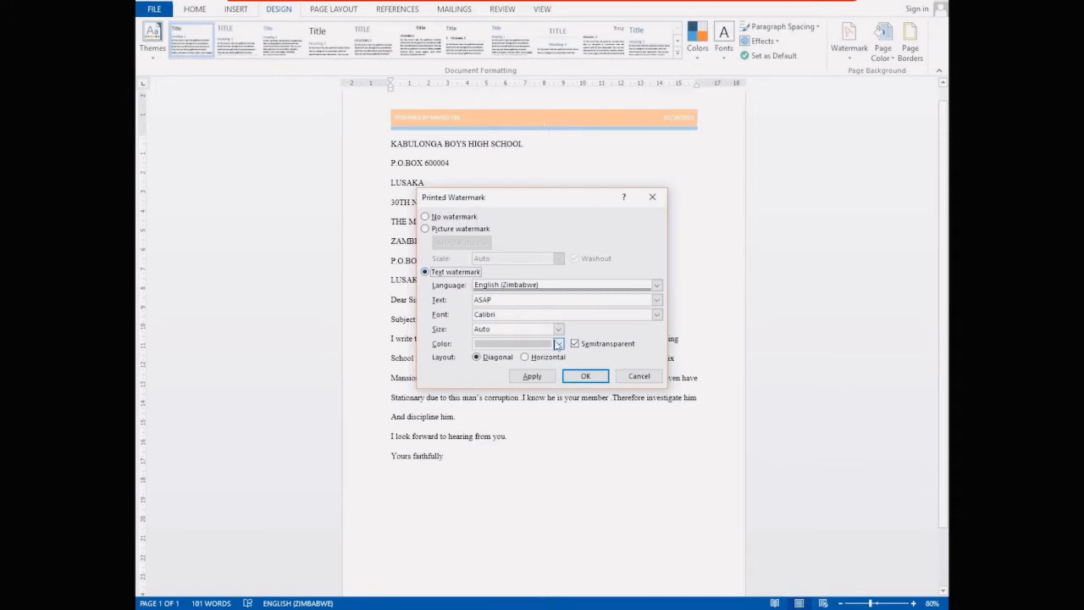
- Replace the default watermark text ASAP with the preparer's name from the page header, in capital letters
left_click(510, 301)
key("BackSpace")
key("BackSpace")
key("BackSpace")
key("BackSpace")
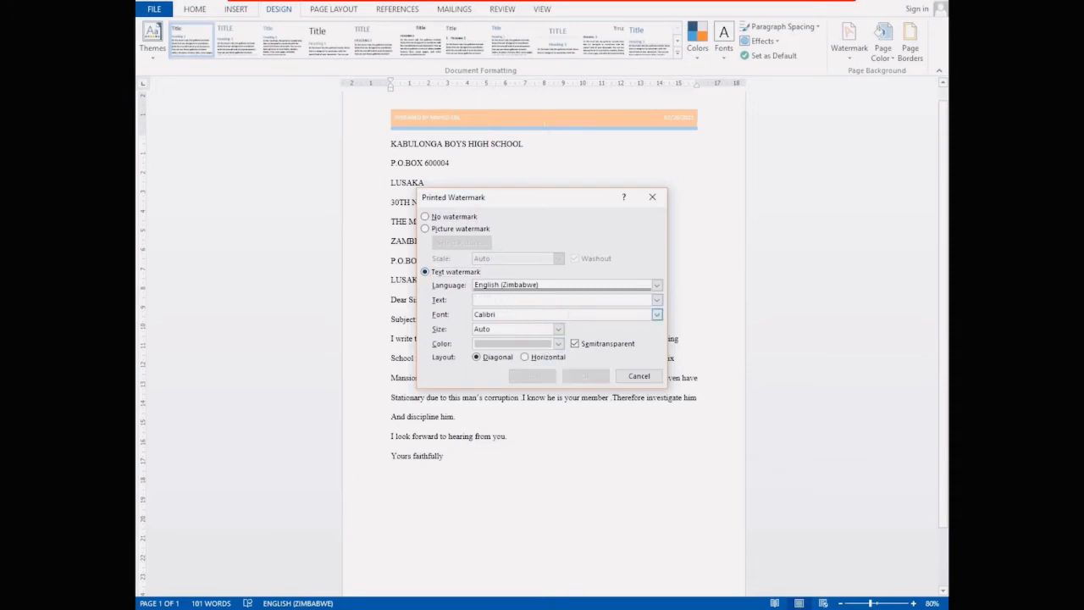
type("mw")
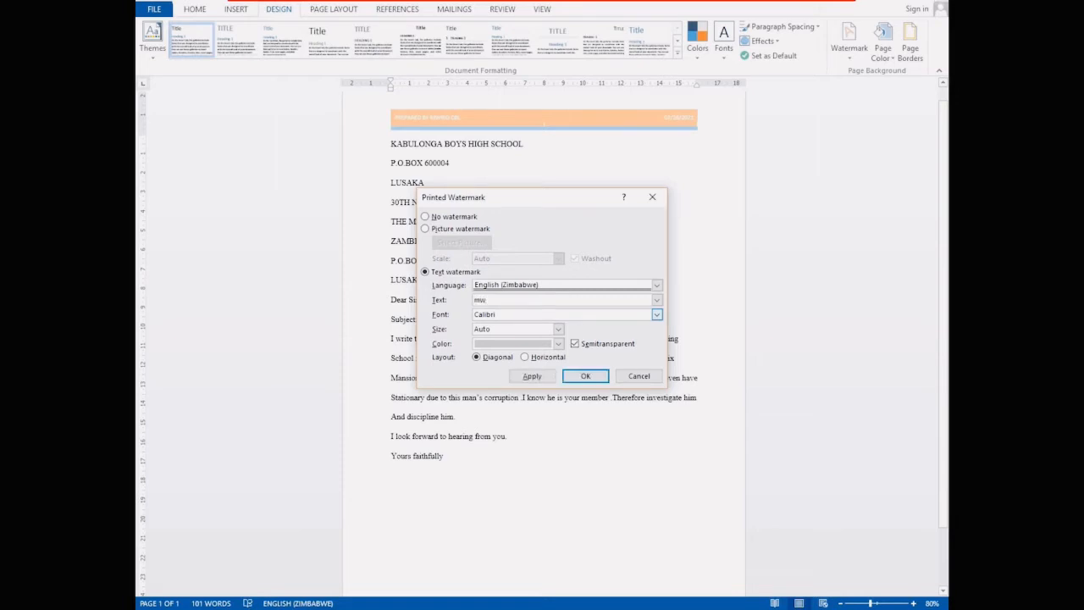
key("BackSpace")
key("BackSpace")
type("M")
- Try the Californian FB font for the watermark text and return it to Calibri
left_click(657, 317)
left_click(657, 316)
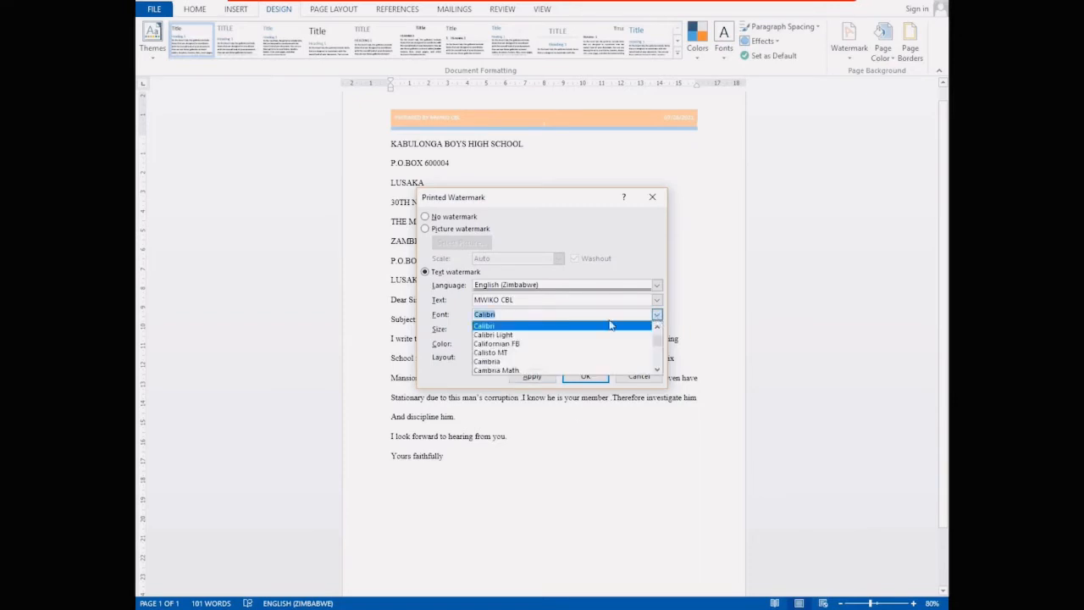
left_click(572, 347)
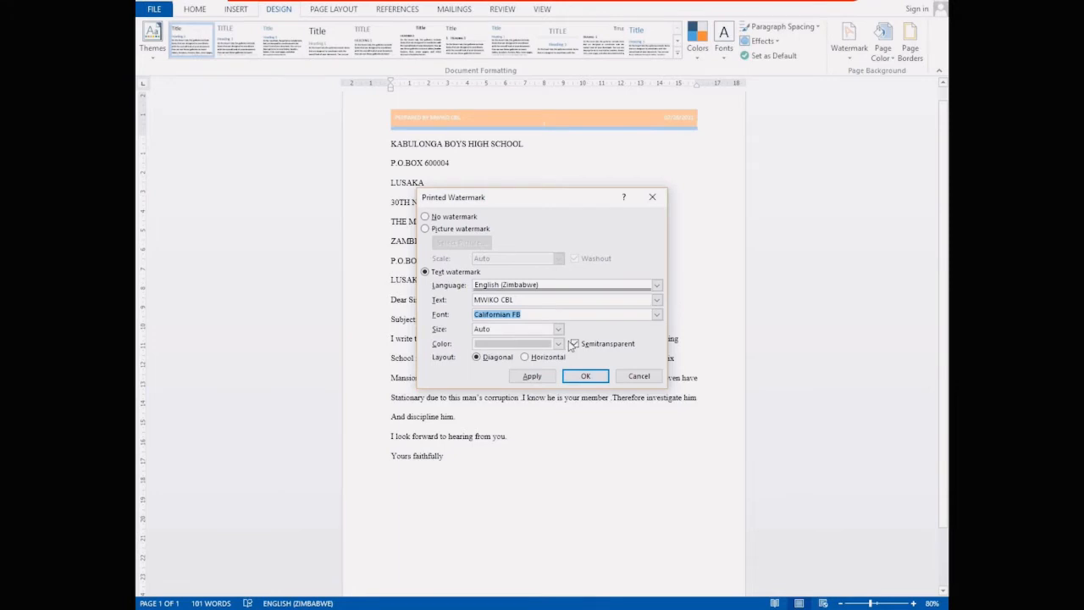
left_click(657, 317)
left_click(540, 328)
- Colour the text watermark with the standard purple and apply it to the page as a semitransparent diagonal
left_click(559, 344)
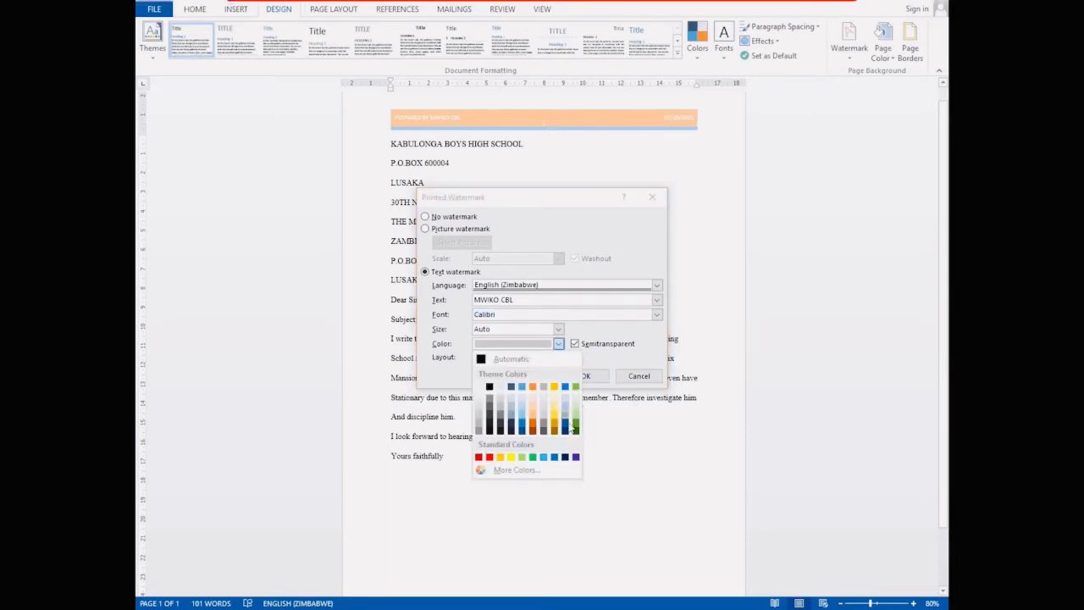
left_click(576, 458)
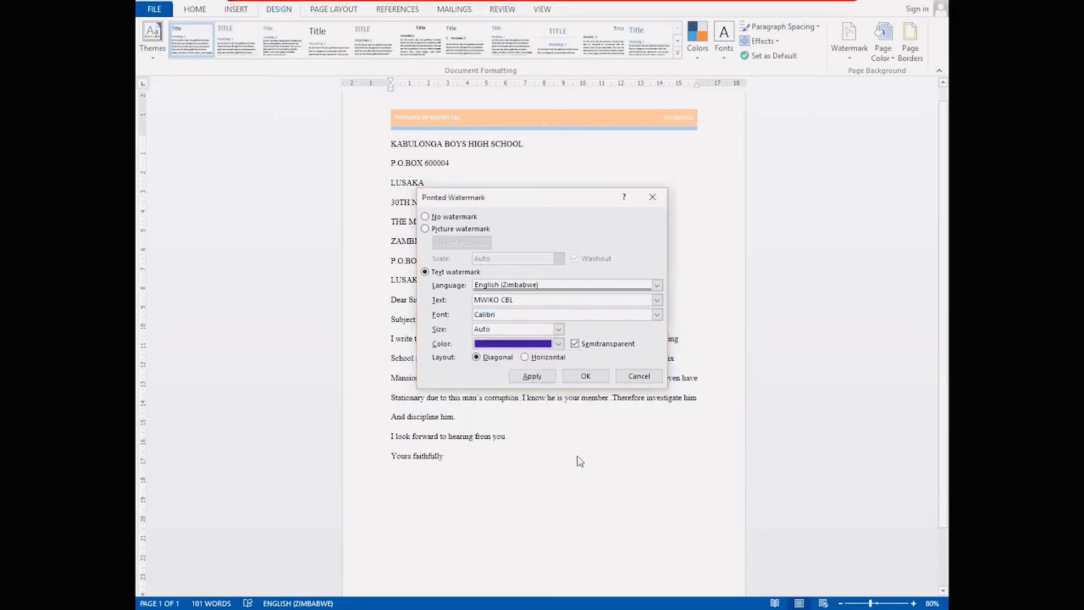
left_click(578, 381)
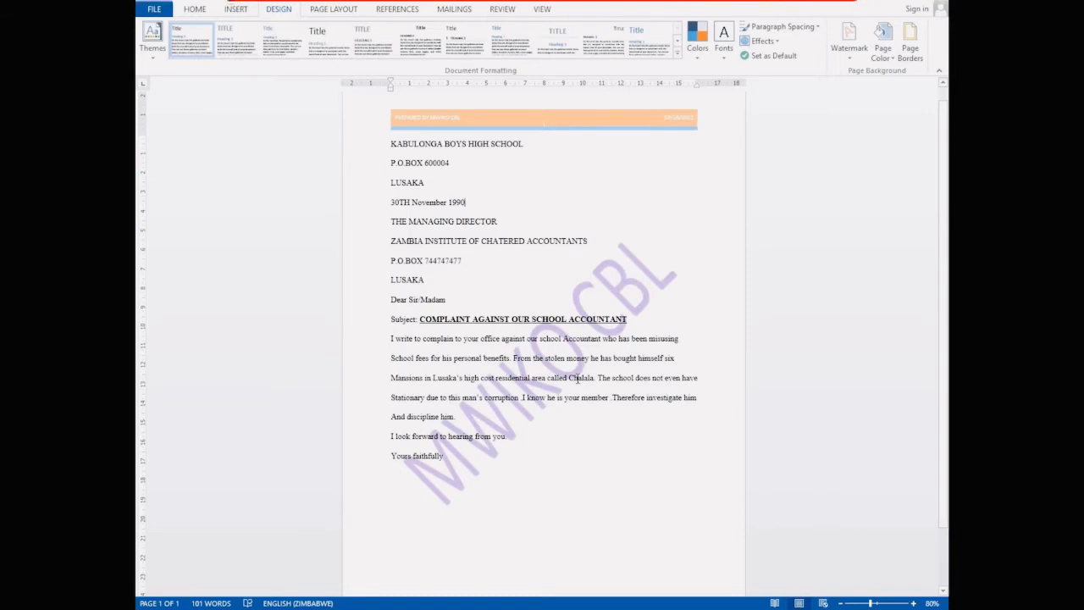
- Recolour the existing diagonal text watermark dark green from the theme colours and apply it to the page
left_click(850, 42)
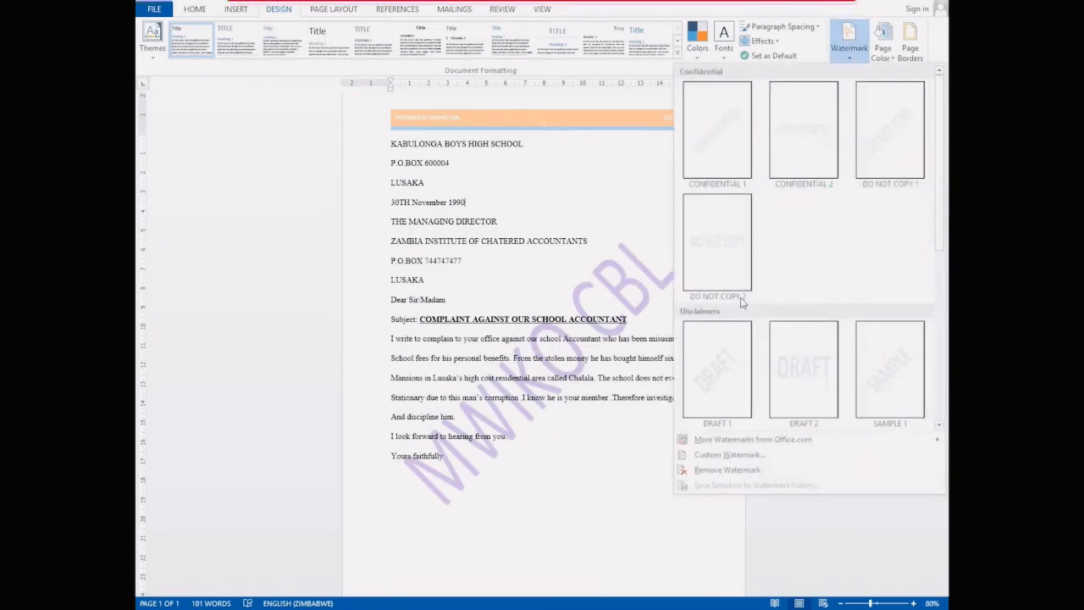
left_click(728, 454)
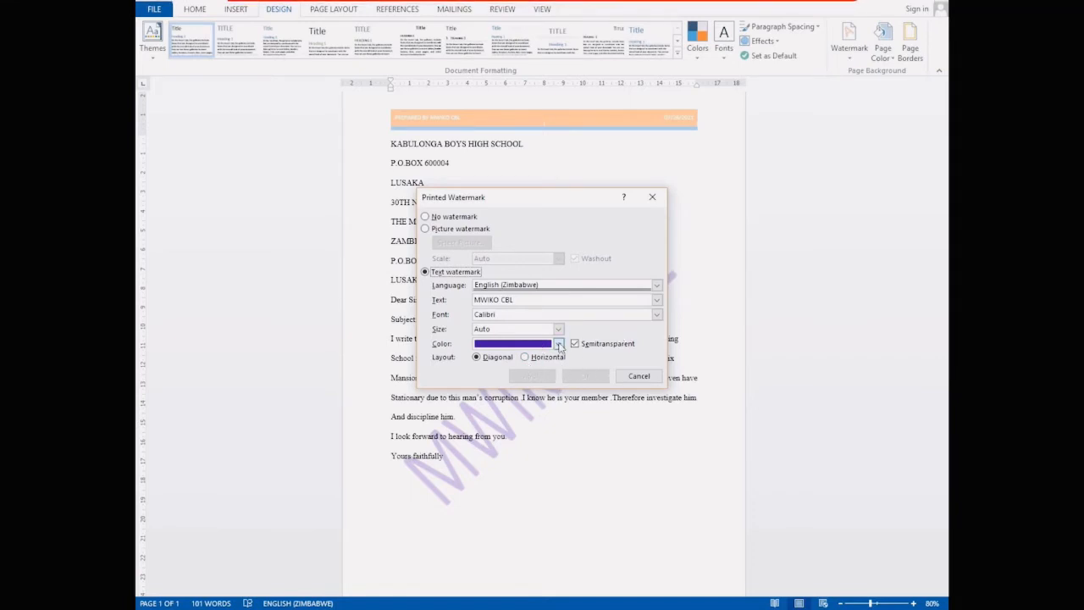
left_click(559, 344)
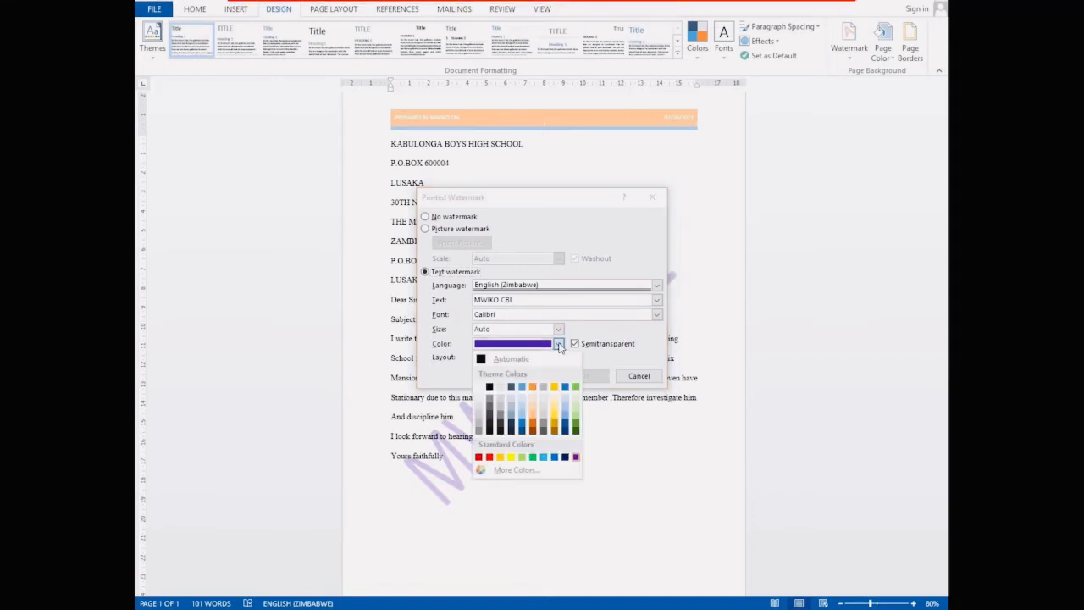
left_click(576, 426)
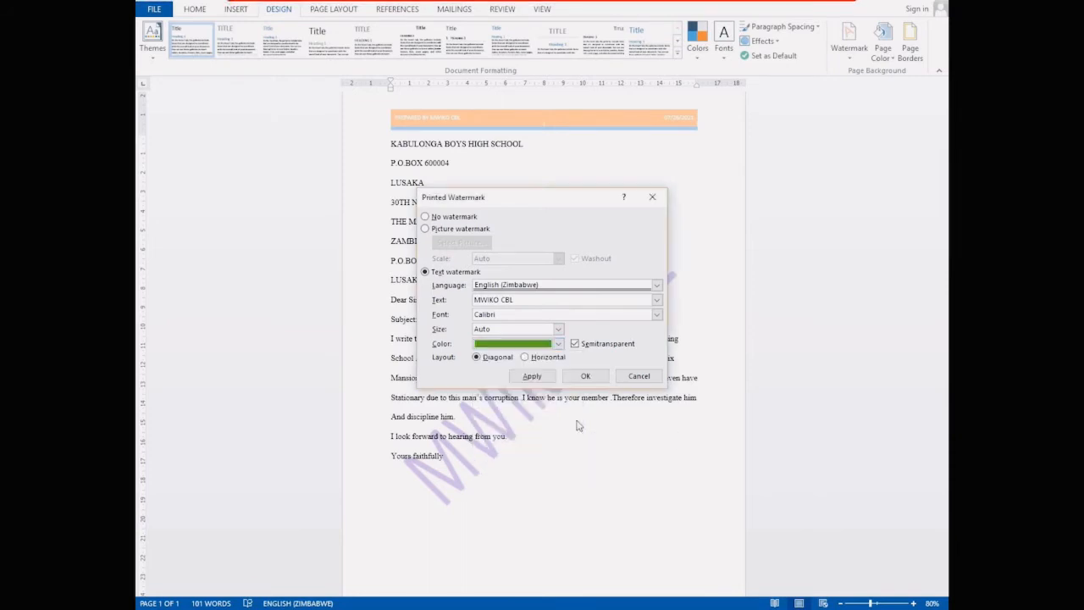
left_click(544, 380)
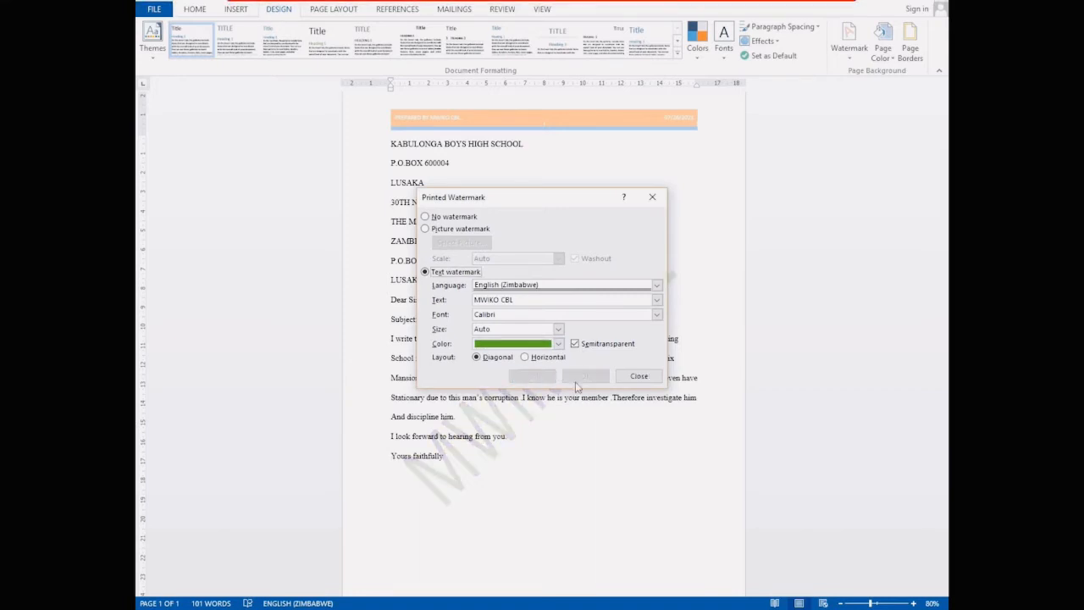
left_click(639, 376)
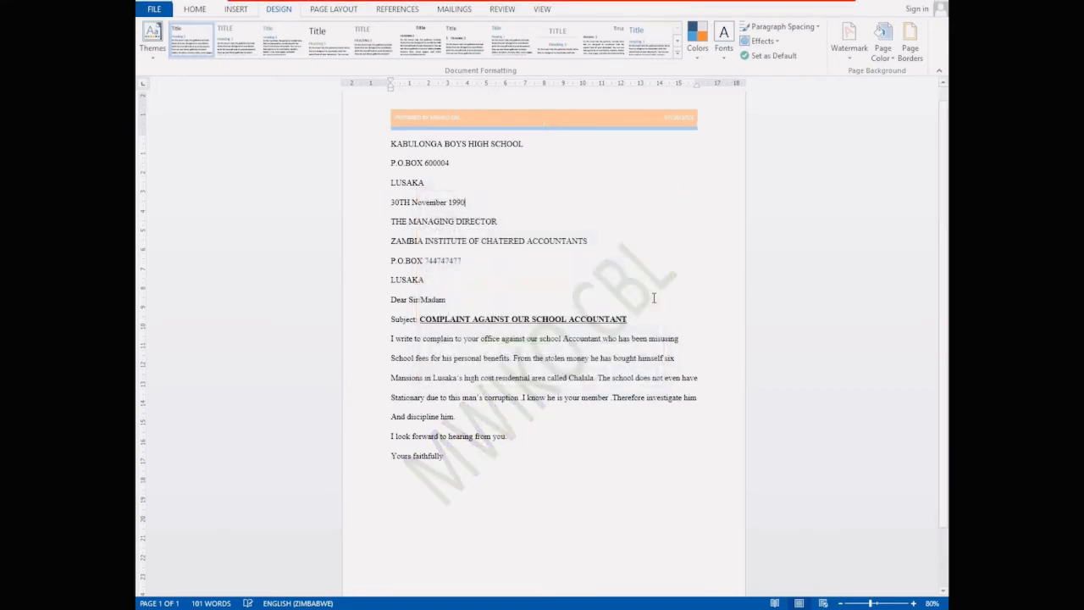
left_click(731, 206)
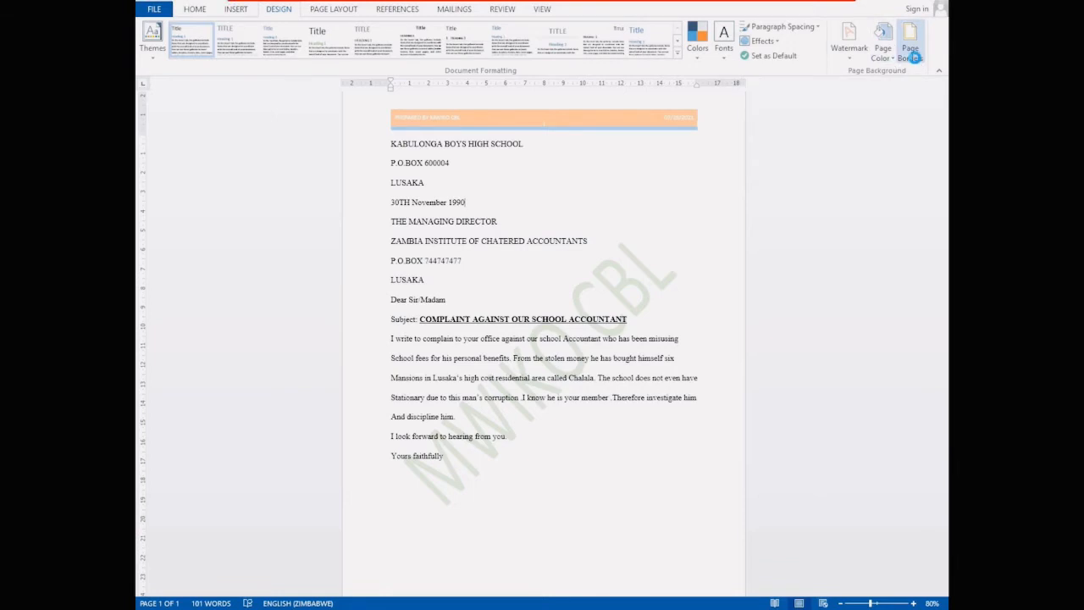
- Add a plain single-line box border around the pages of the whole document
left_click(915, 59)
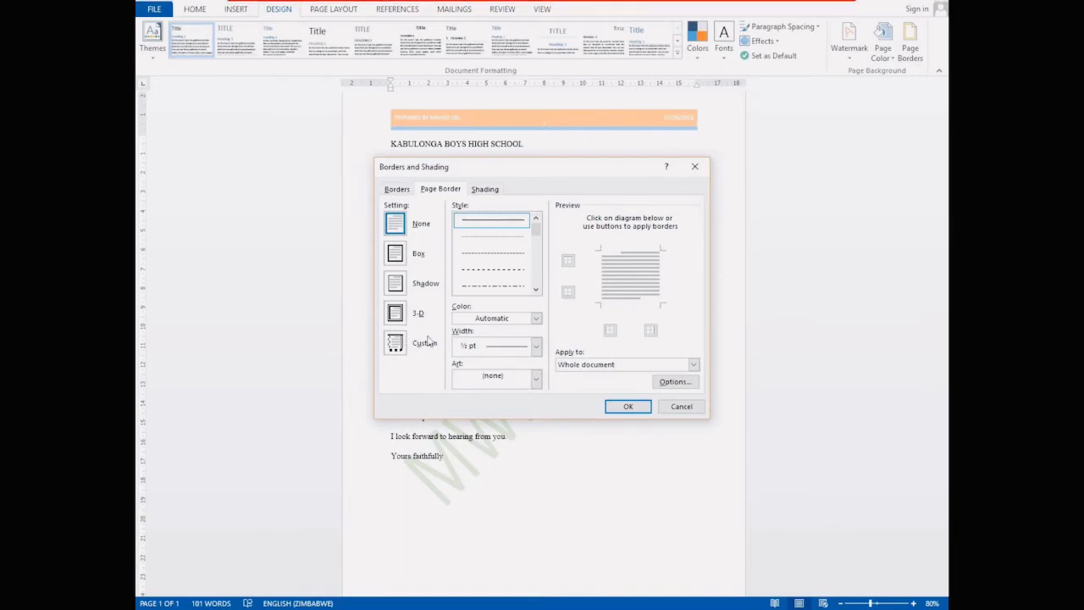
left_click(407, 259)
left_click(628, 406)
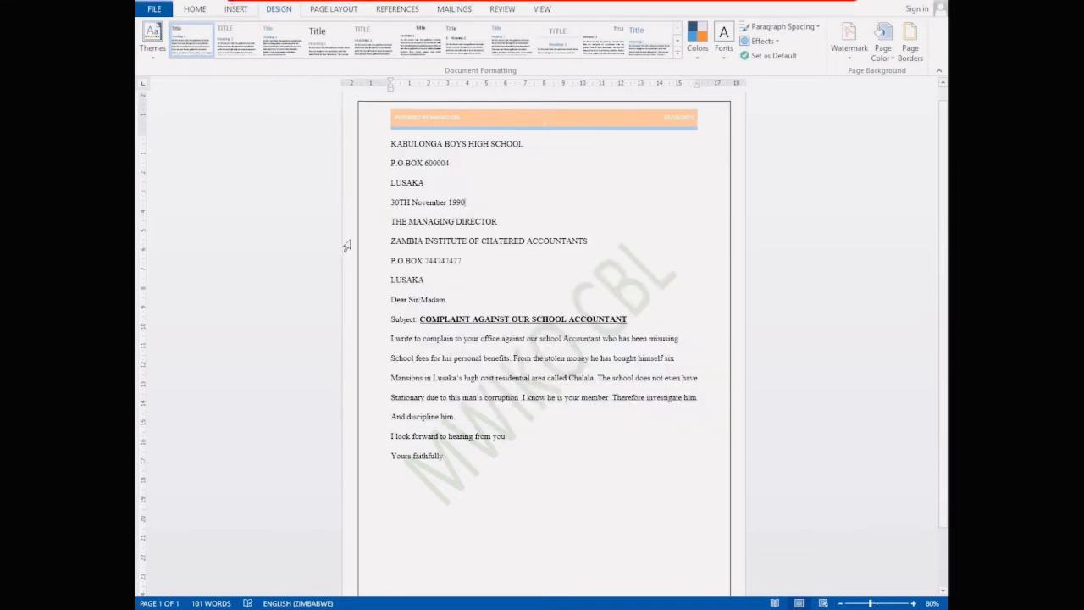
scroll(804, 307, "down", 3)
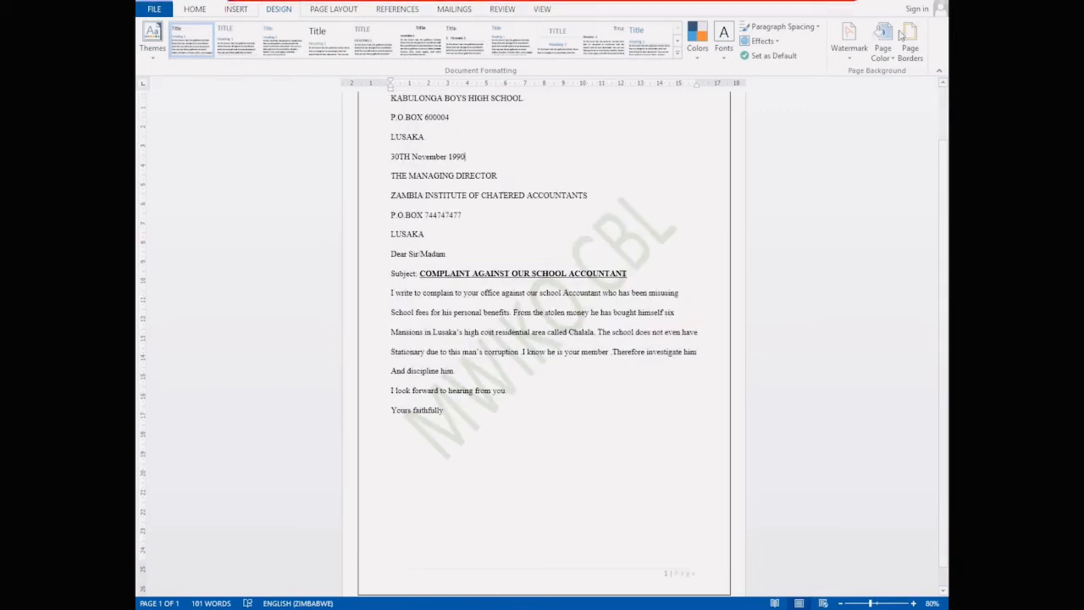
- Browse the page border line styles and try the Custom, 3-D and Shadow border settings
left_click(910, 42)
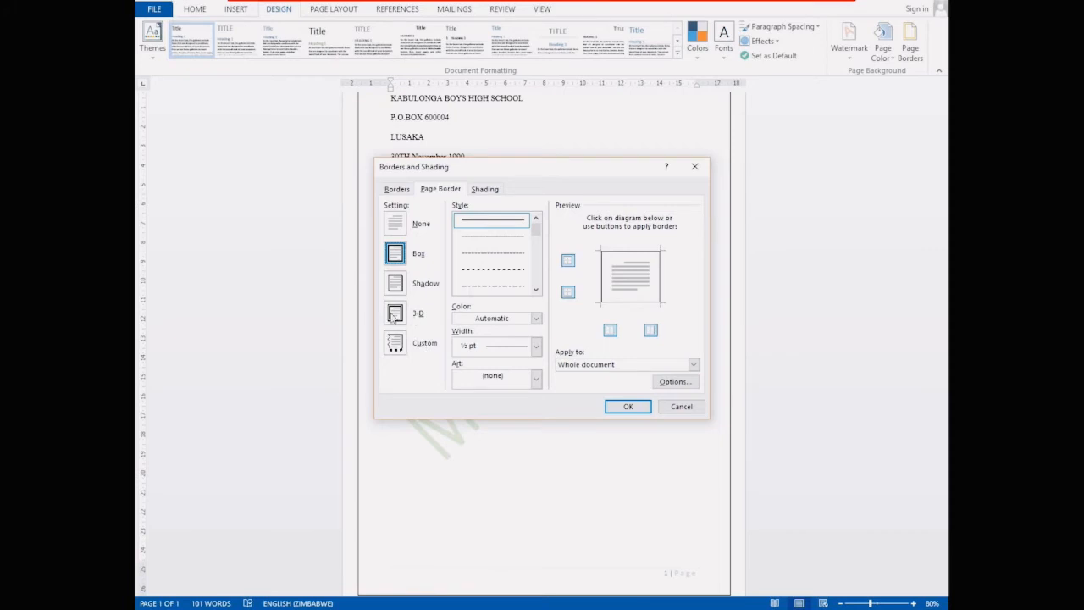
left_click(395, 345)
left_click(536, 289)
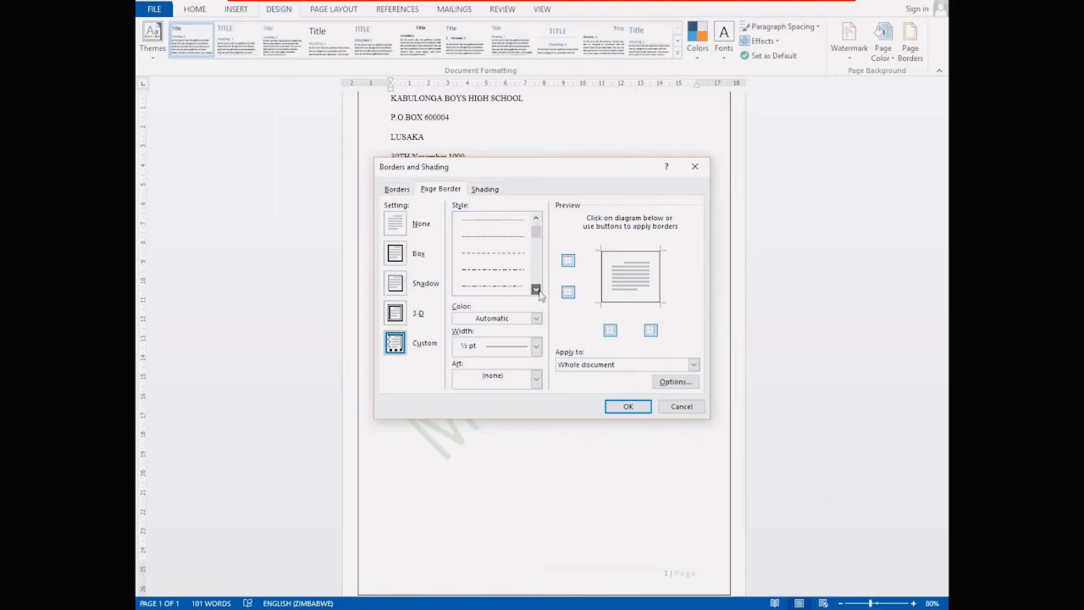
left_click(536, 290)
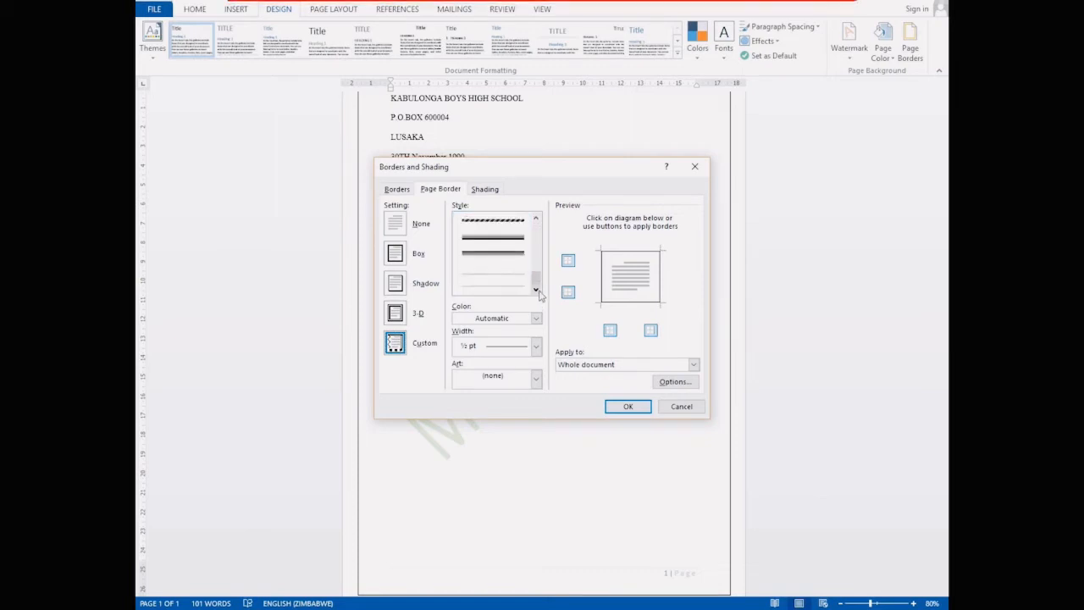
left_click(394, 315)
left_click(395, 284)
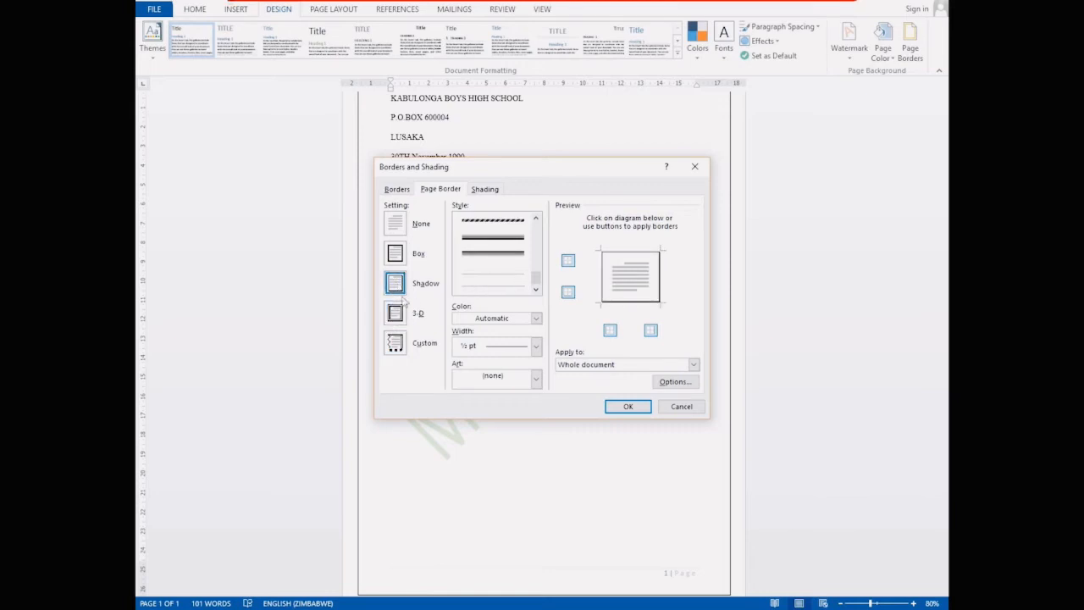
- Apply the red apple art as the page border for the whole document
left_click(536, 379)
left_click(493, 414)
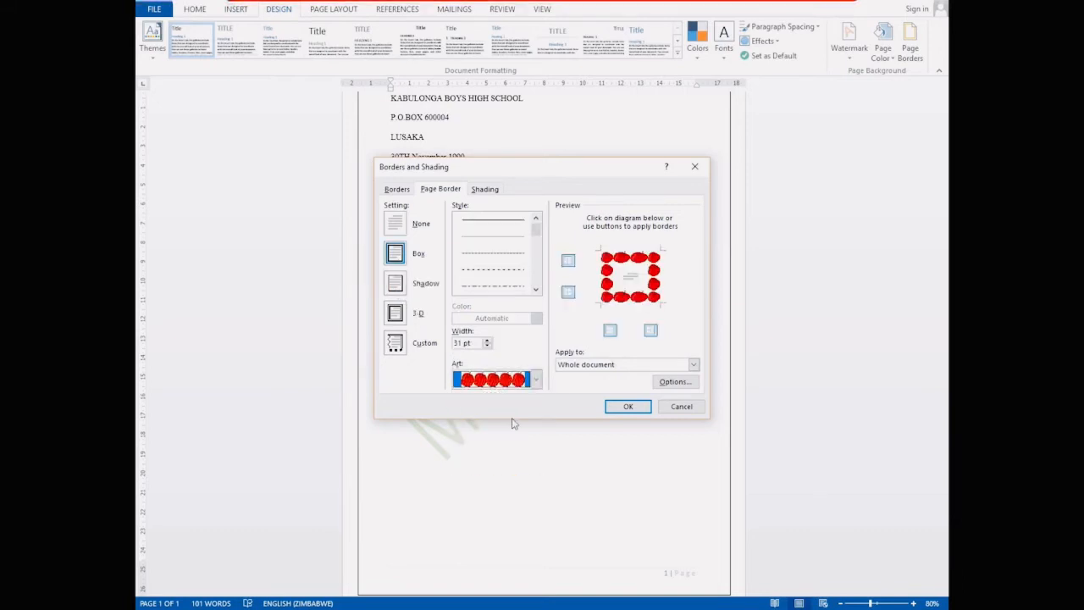
left_click(634, 407)
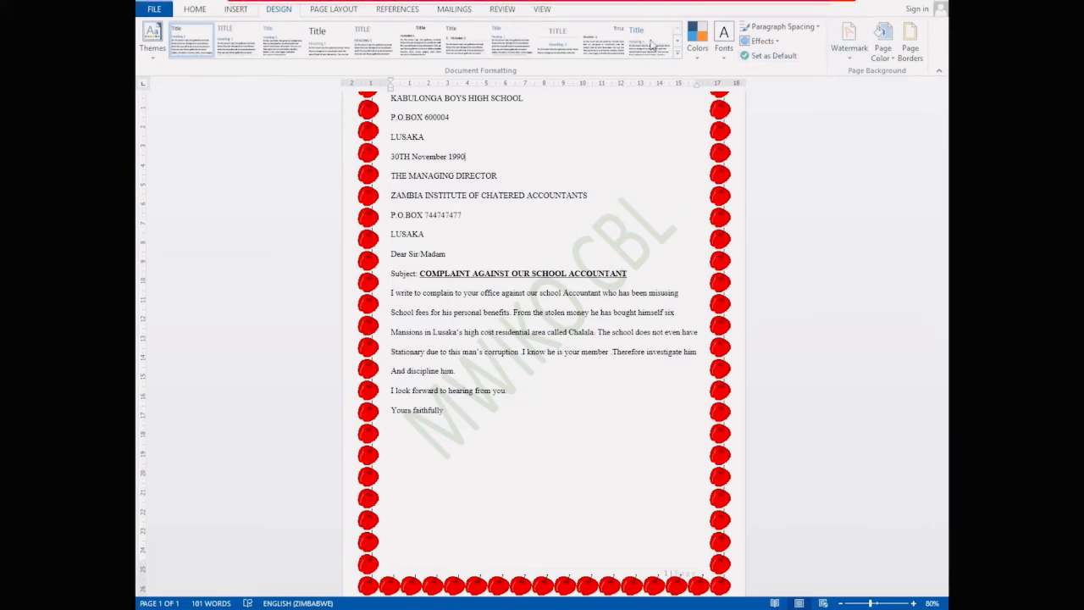
- Apply the Narrow margin preset to the letter's page
left_click(333, 10)
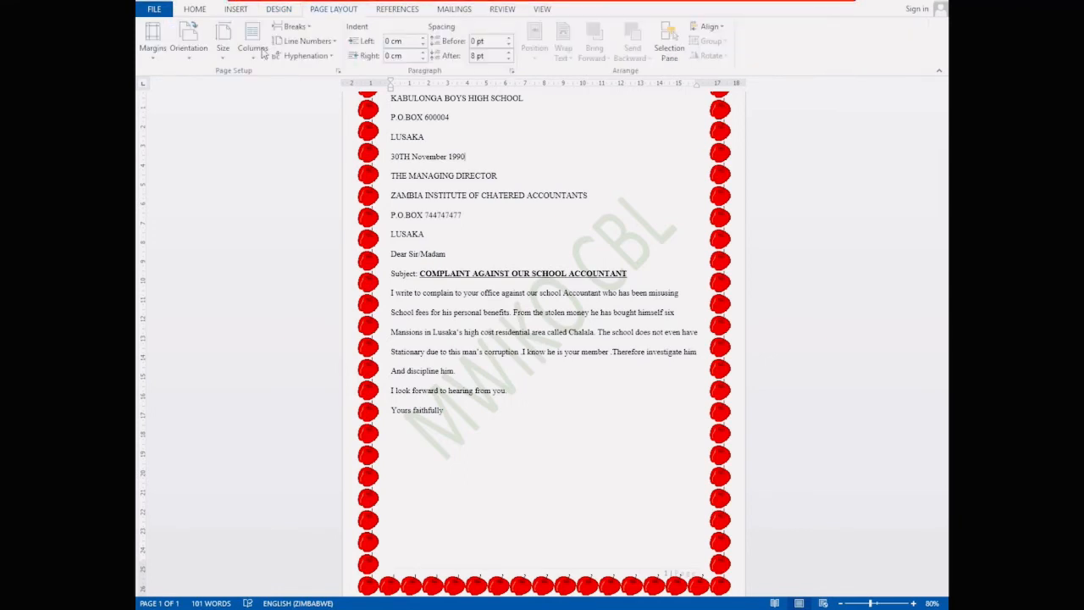
left_click(153, 51)
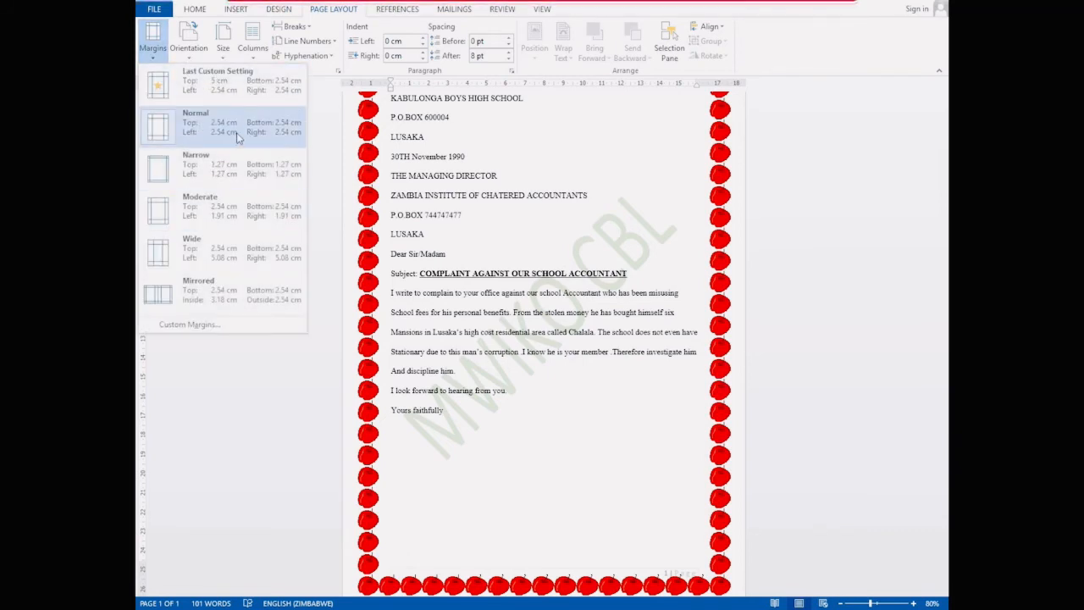
left_click(159, 183)
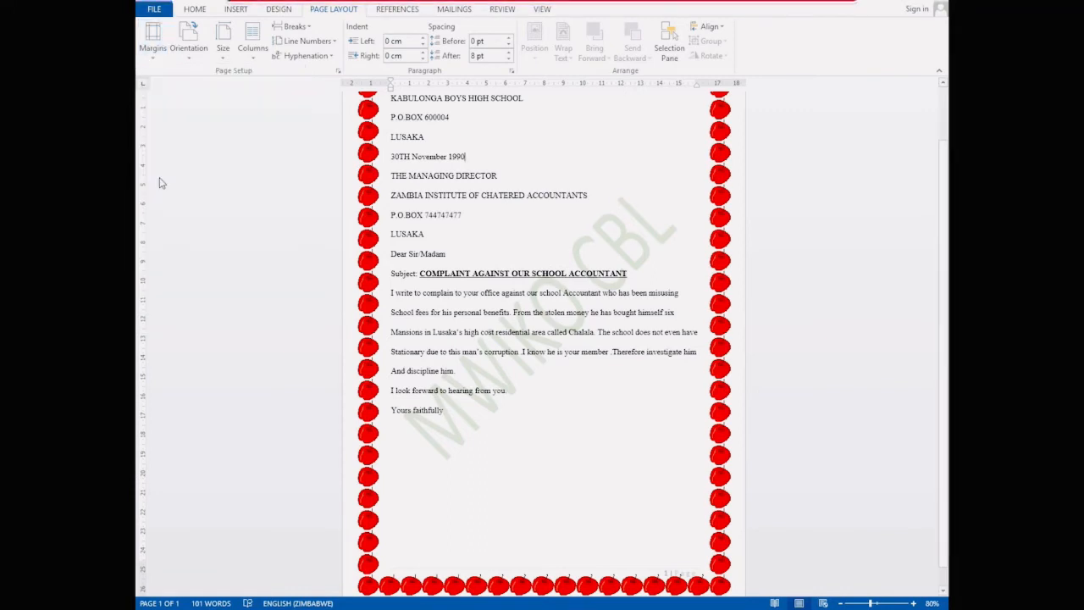
- Set custom page margins of 2 cm at the top and 2 cm at the bottom for the whole document
left_click(153, 61)
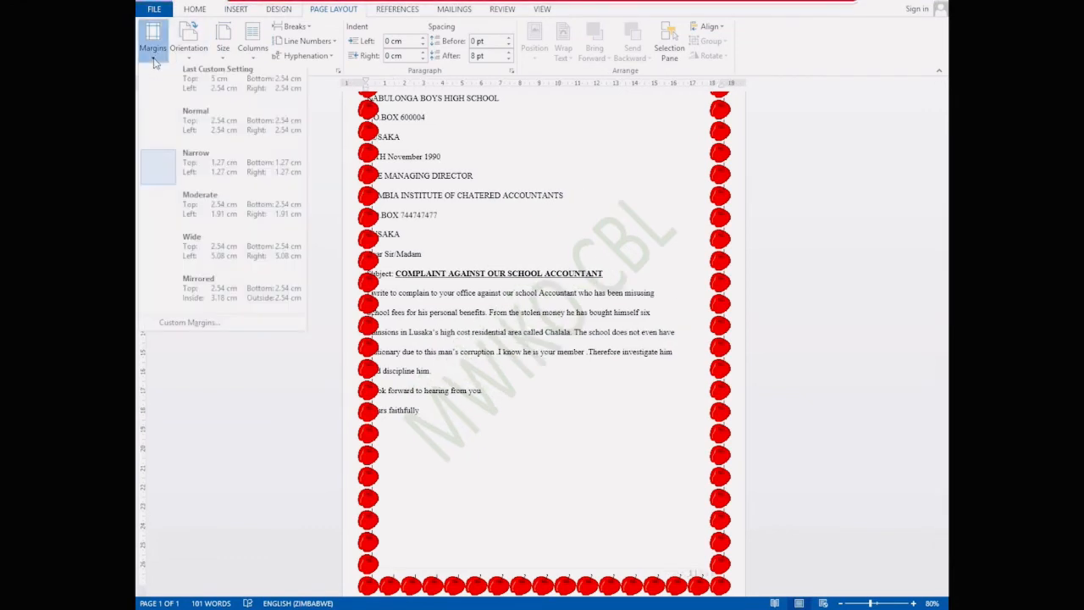
left_click(208, 326)
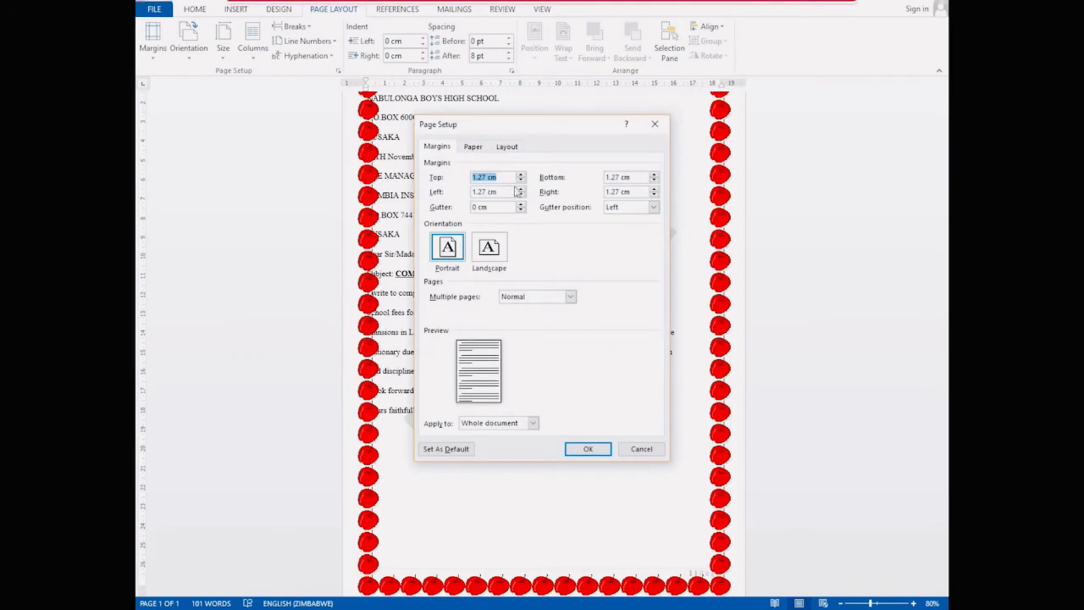
left_click(488, 178)
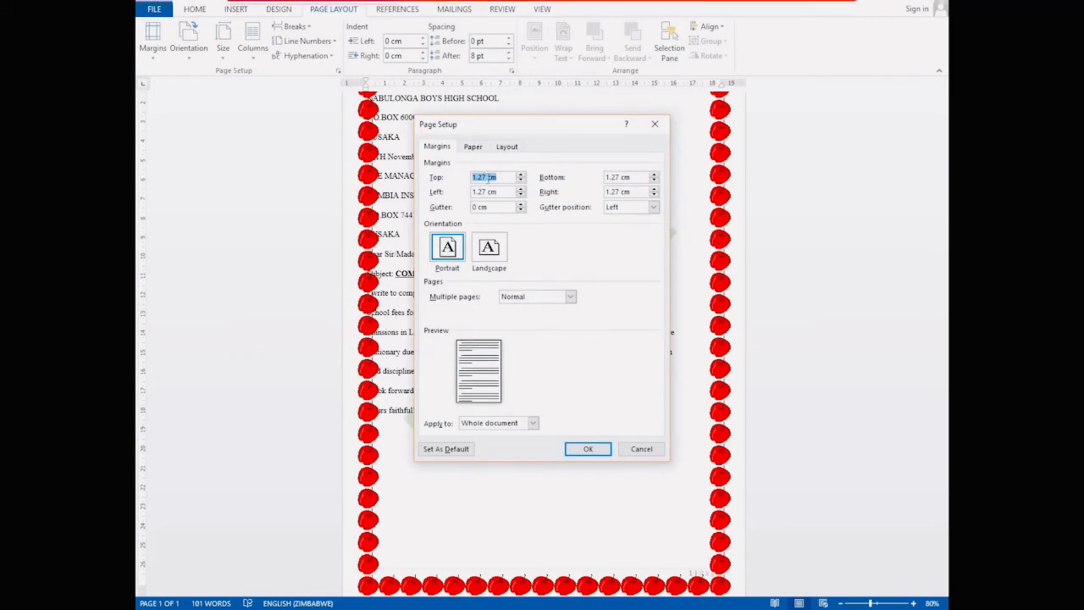
key("BackSpace")
key("BackSpace")
key("BackSpace")
key("BackSpace")
type("2")
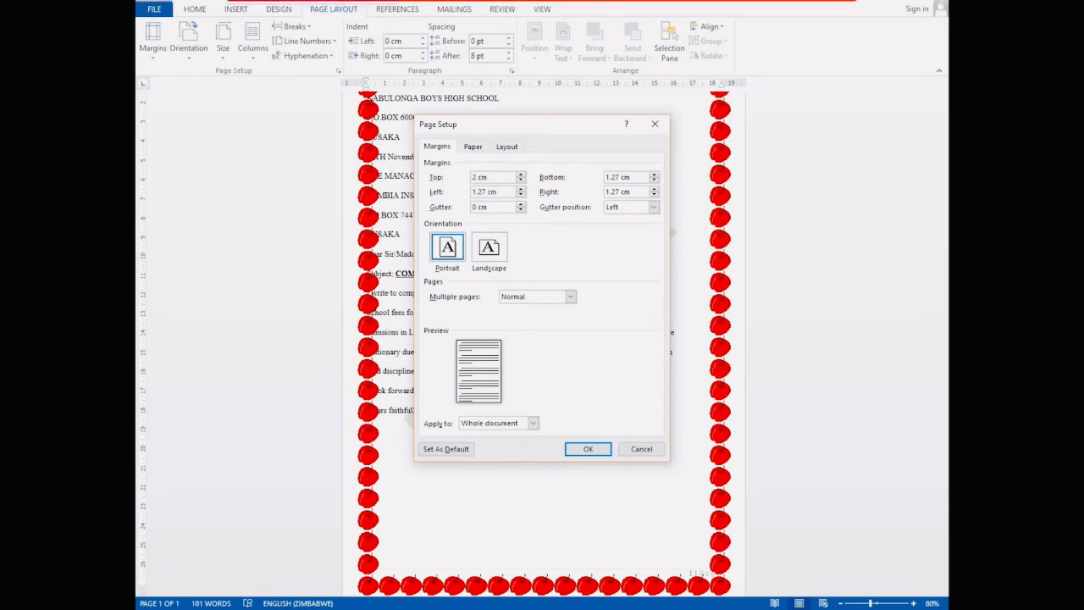
left_click(622, 177)
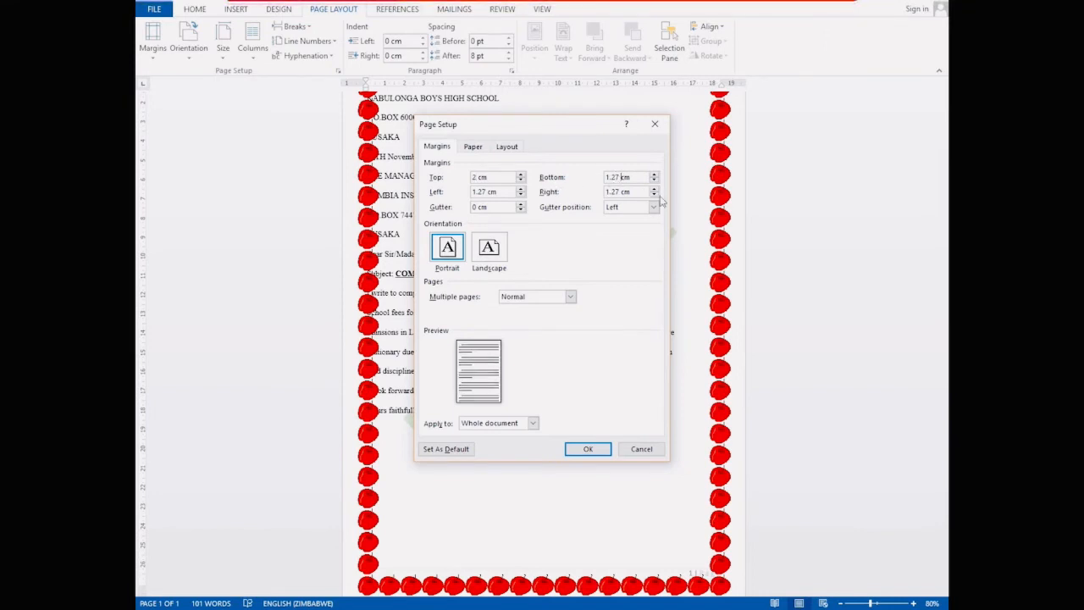
key("BackSpace")
left_click(597, 453)
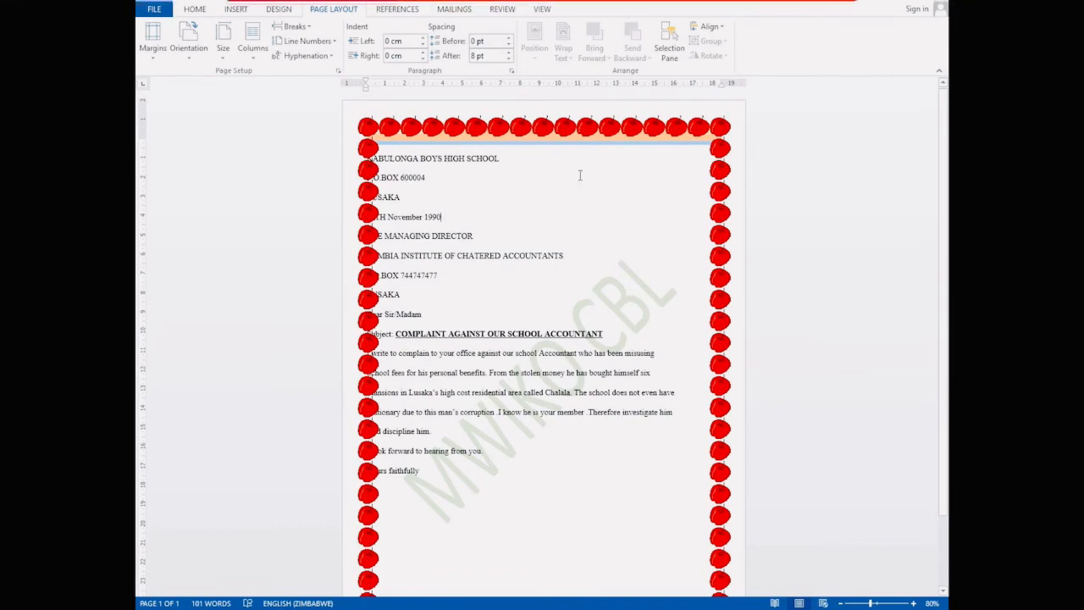
- Remove the apple art border from the page by setting the page border to None
left_click(238, 11)
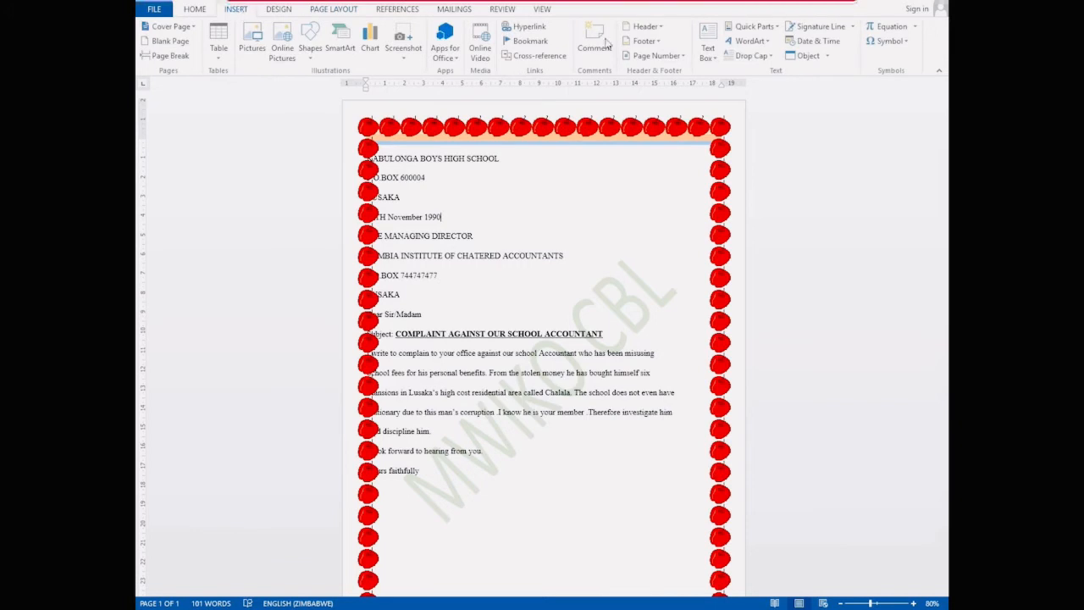
left_click(269, 11)
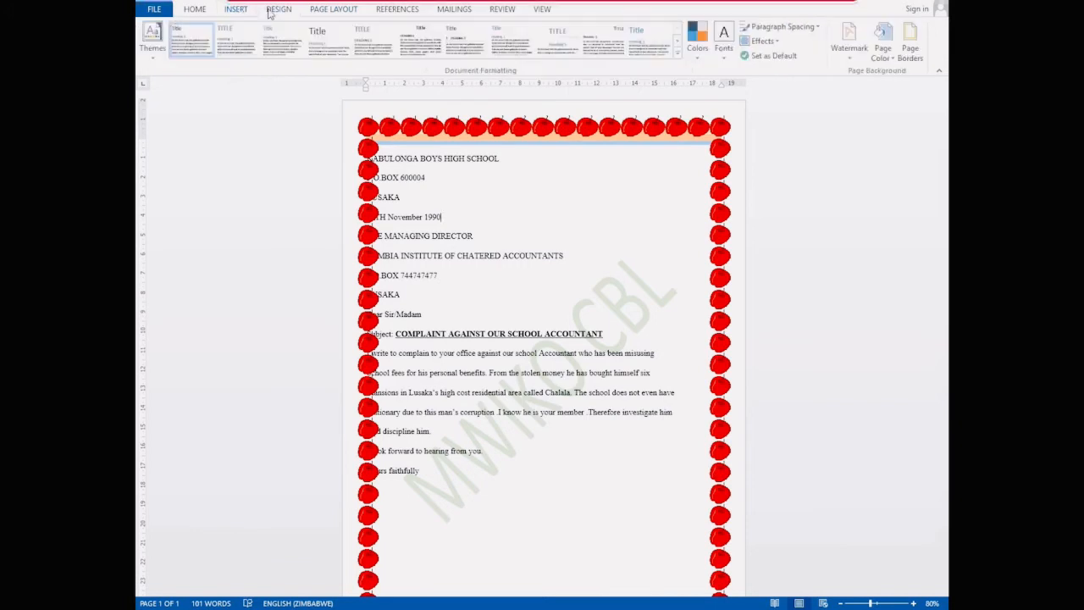
left_click(910, 50)
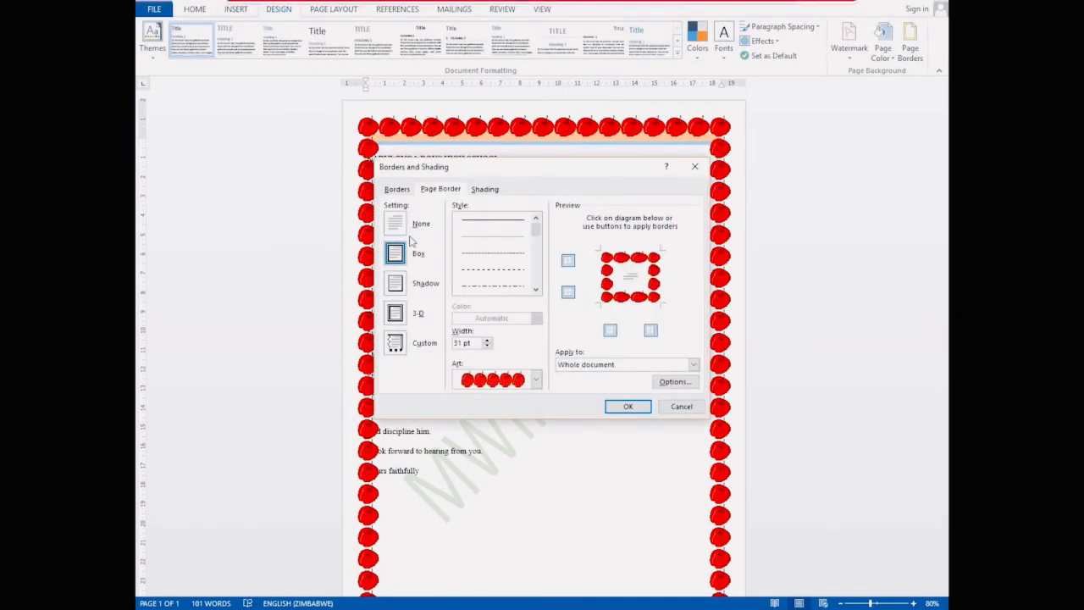
left_click(398, 224)
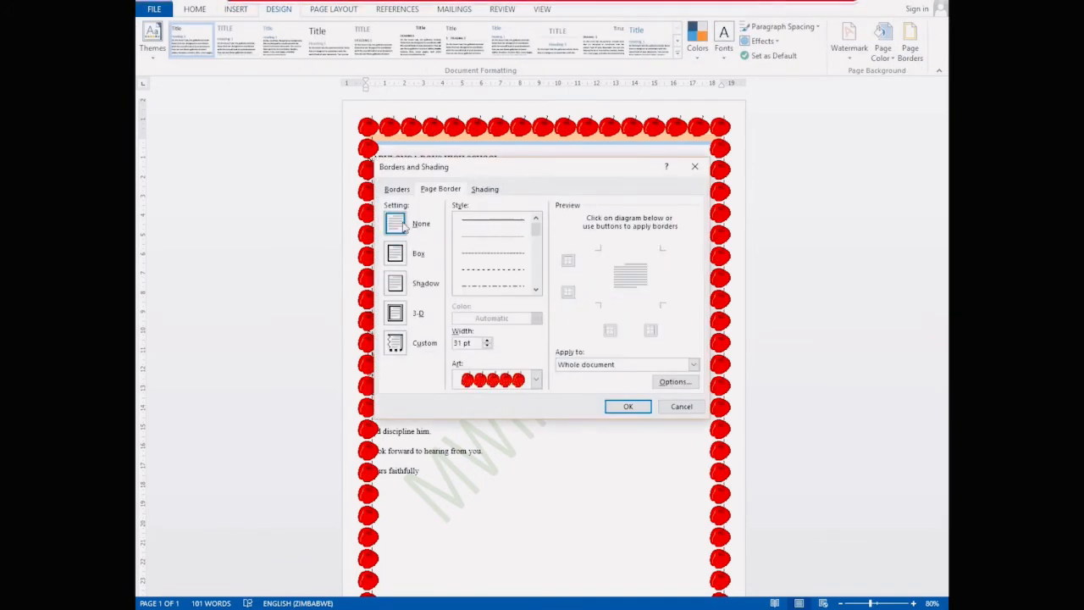
left_click(628, 407)
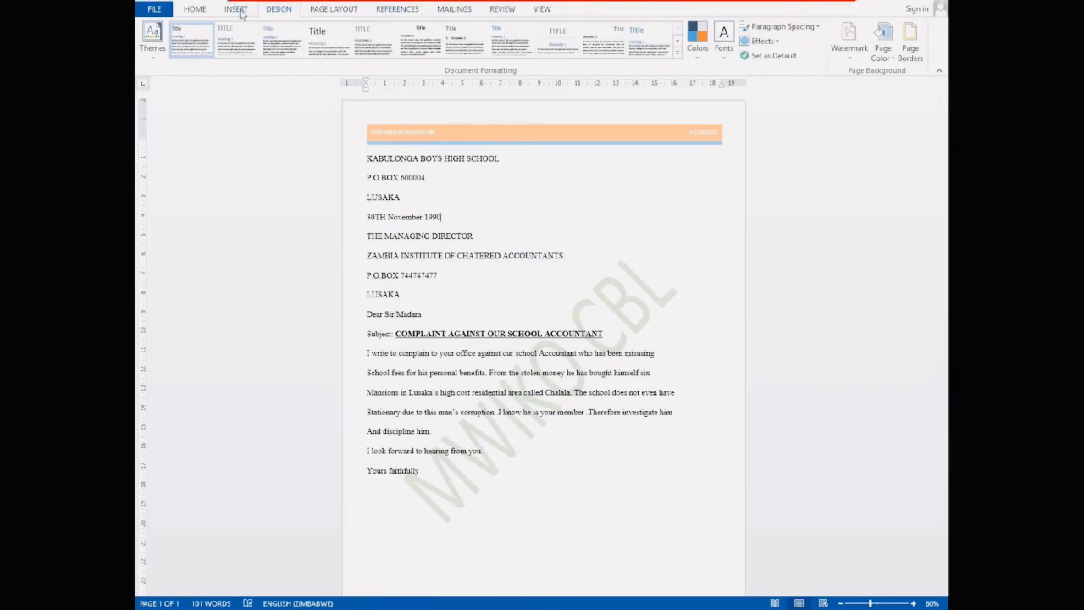
- Apply the Normal margin preset to the letter's page
left_click(332, 10)
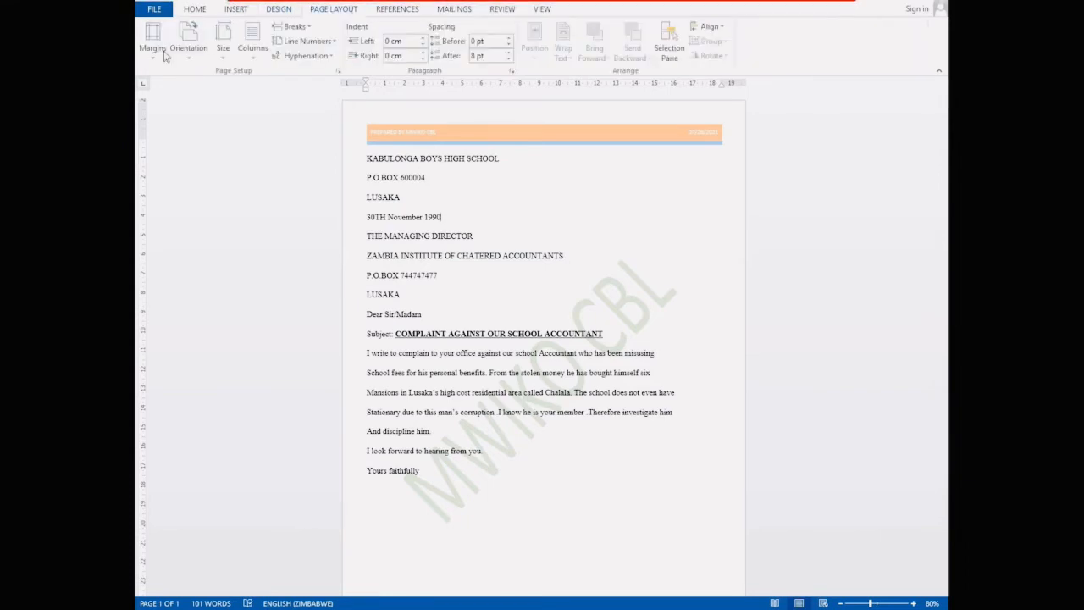
left_click(155, 51)
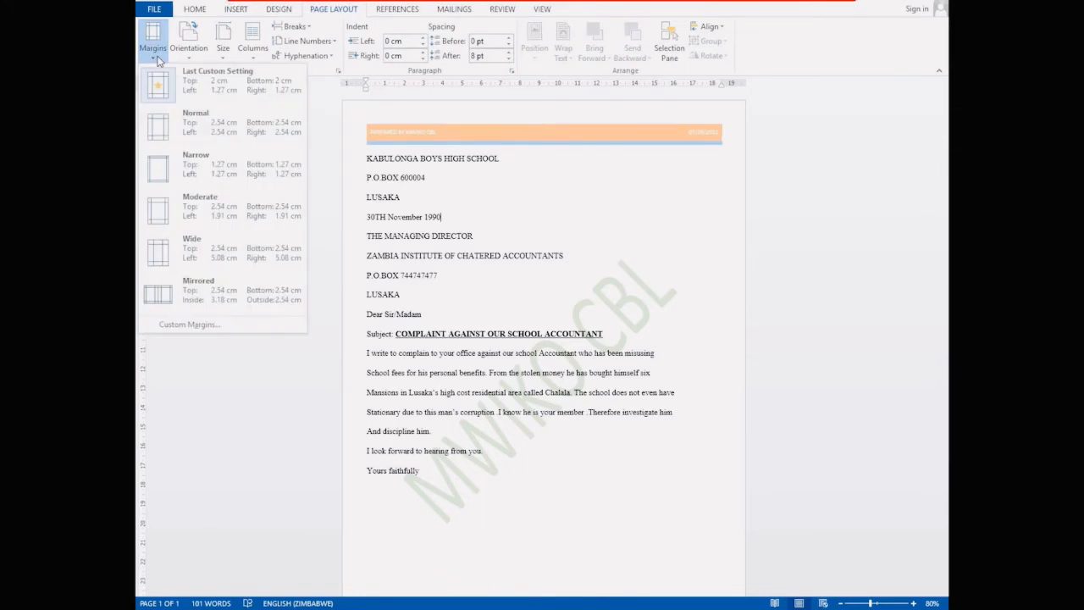
left_click(198, 125)
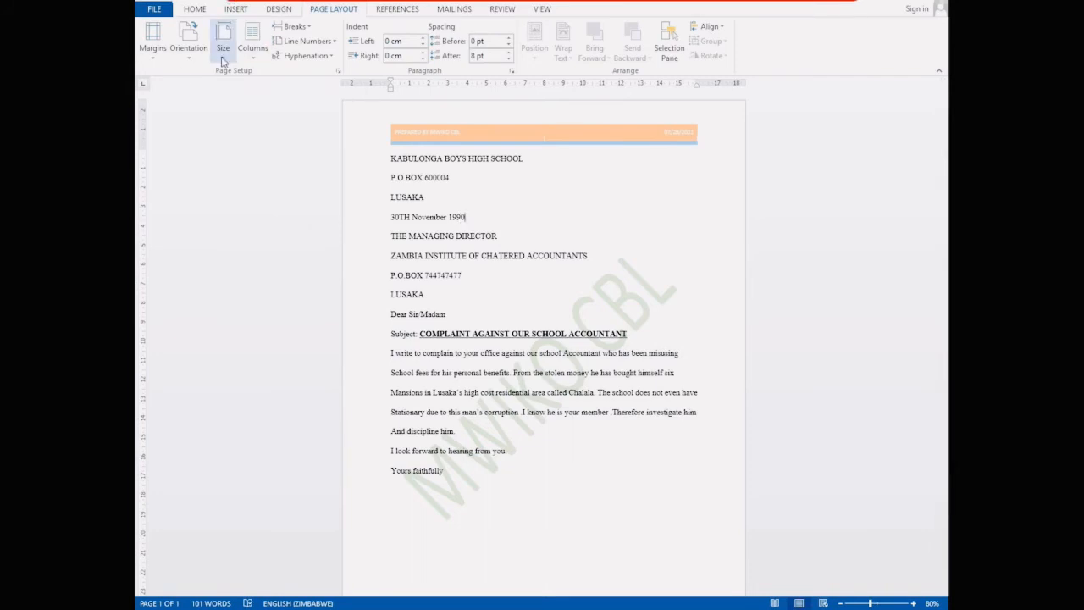
- Review the letter's custom margin settings in Page Setup and accept them as they are
left_click(152, 40)
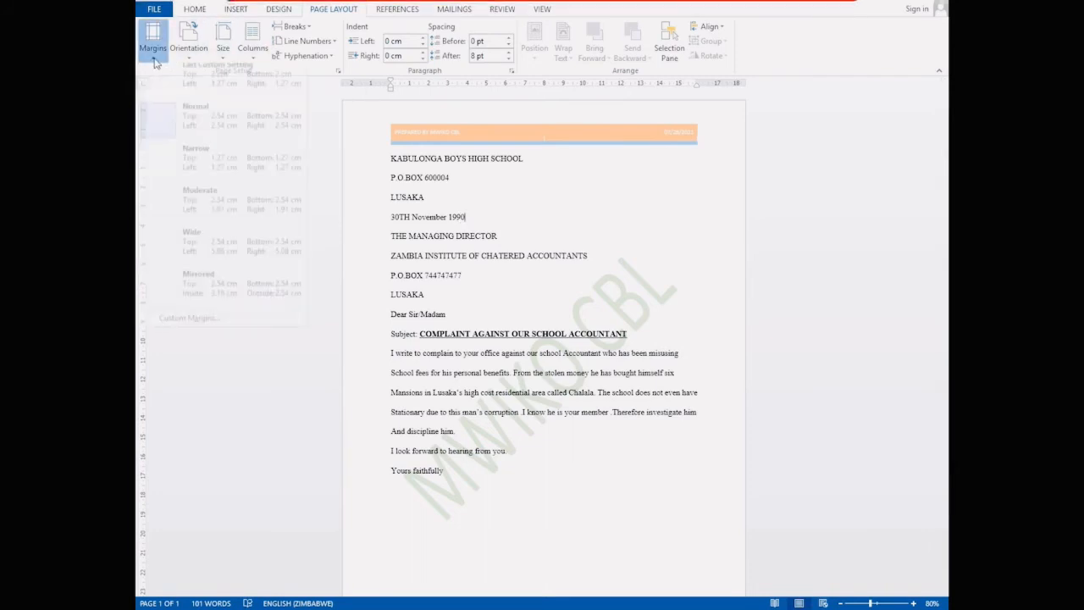
left_click(189, 325)
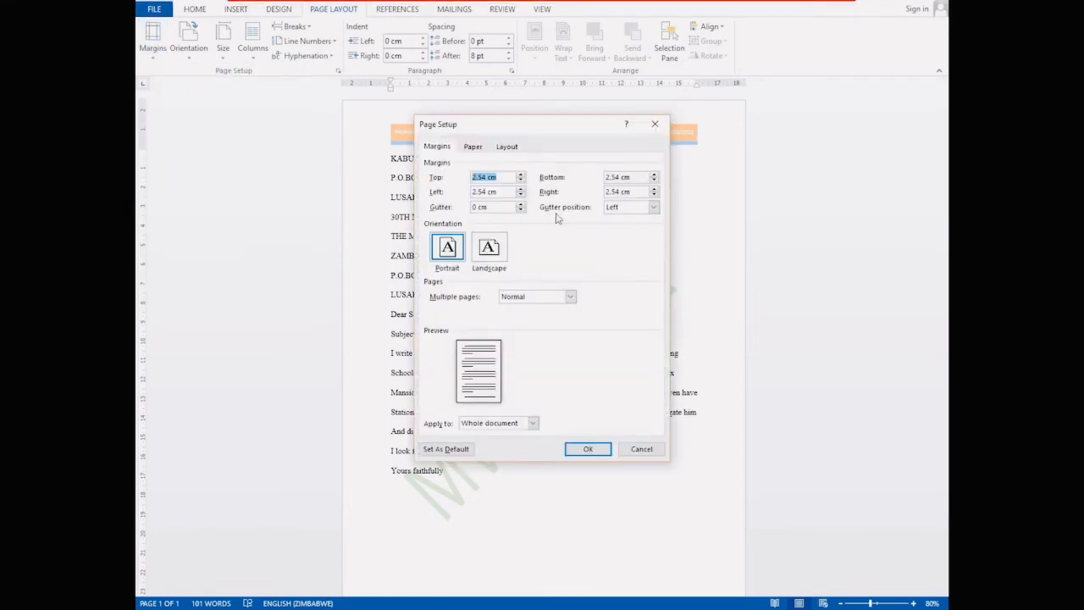
left_click(598, 449)
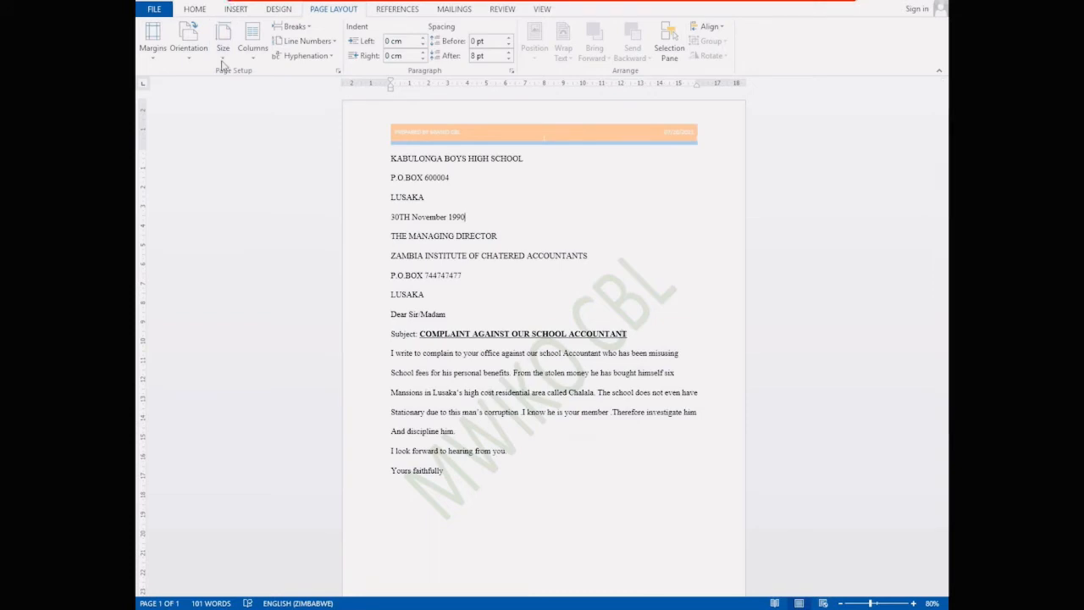
- Switch the letter's page orientation to Landscape and back to Portrait
left_click(187, 56)
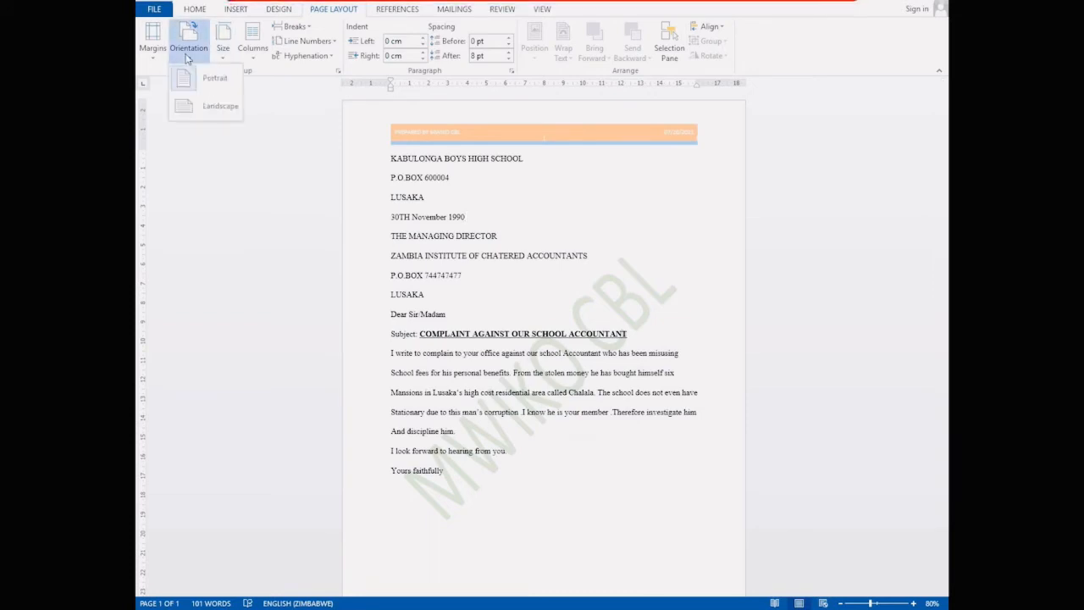
left_click(220, 106)
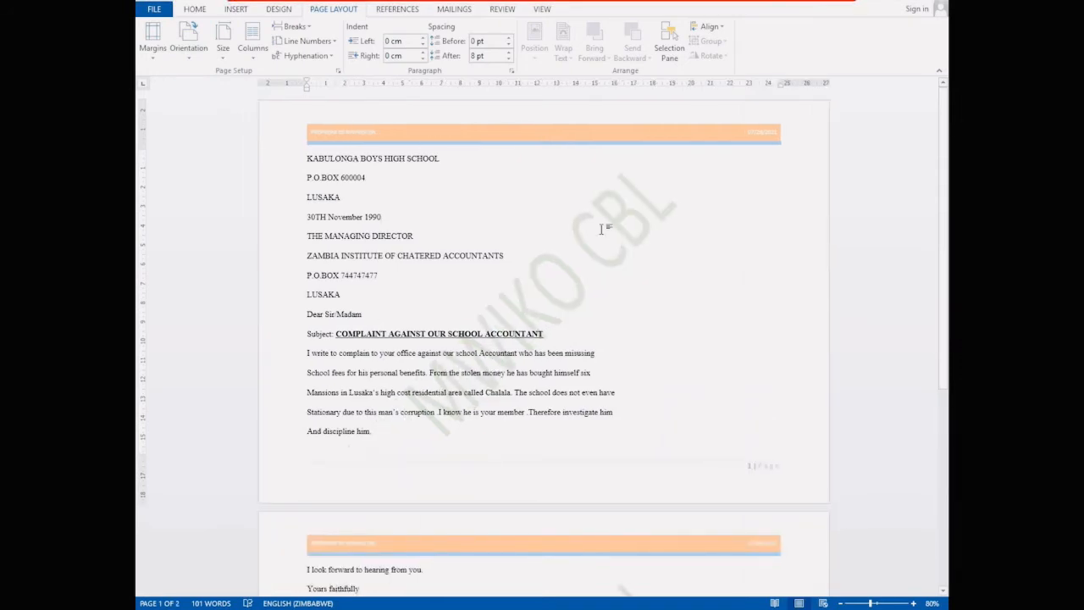
left_click(190, 38)
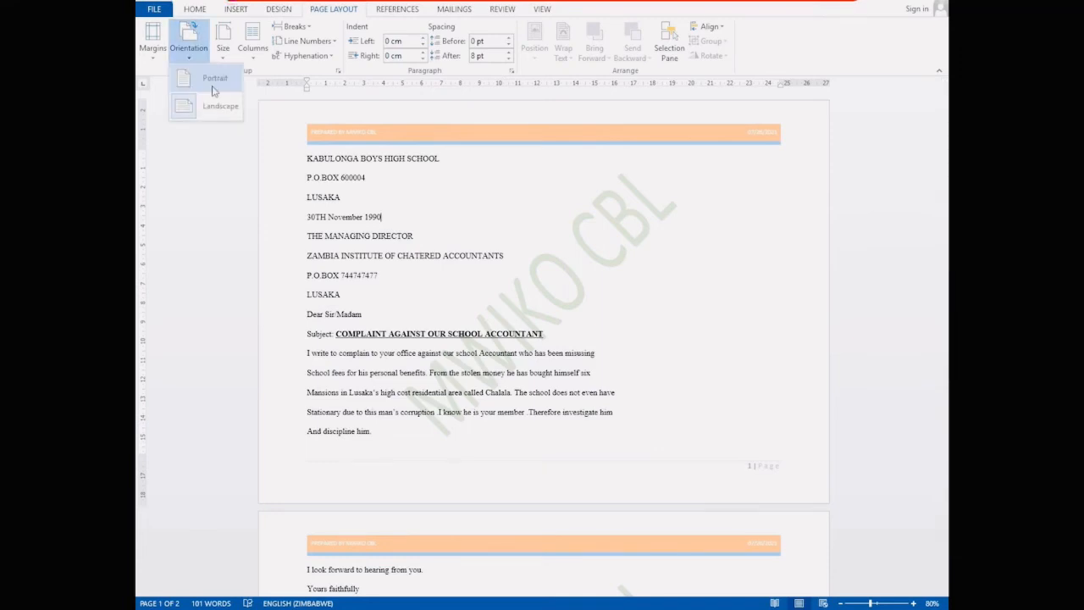
left_click(213, 87)
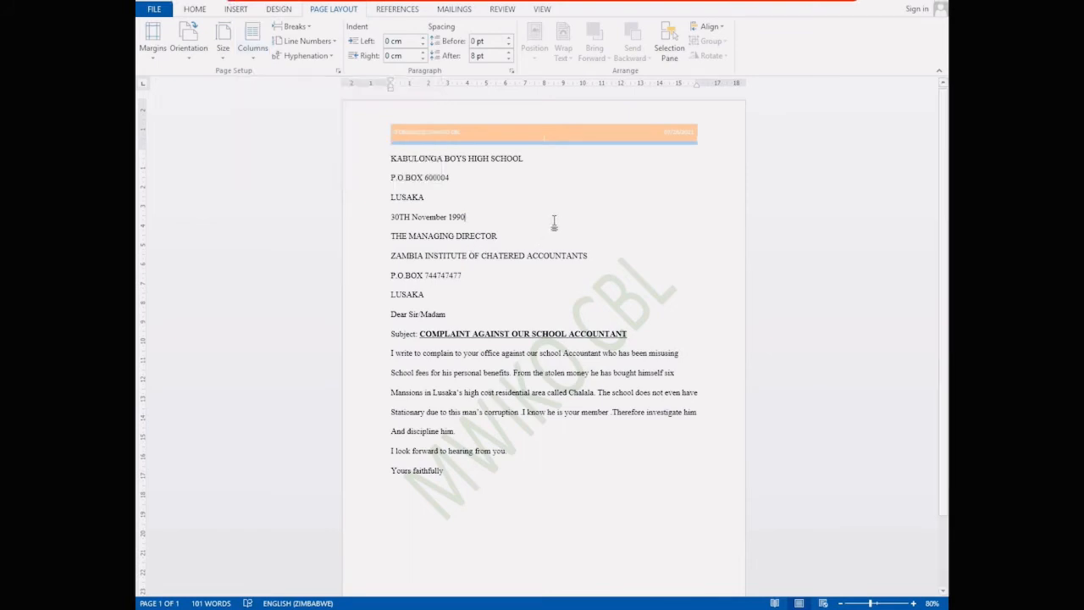
- Try a two-column layout on the text of the whole letter and undo it
left_click_drag(391, 164, 579, 474)
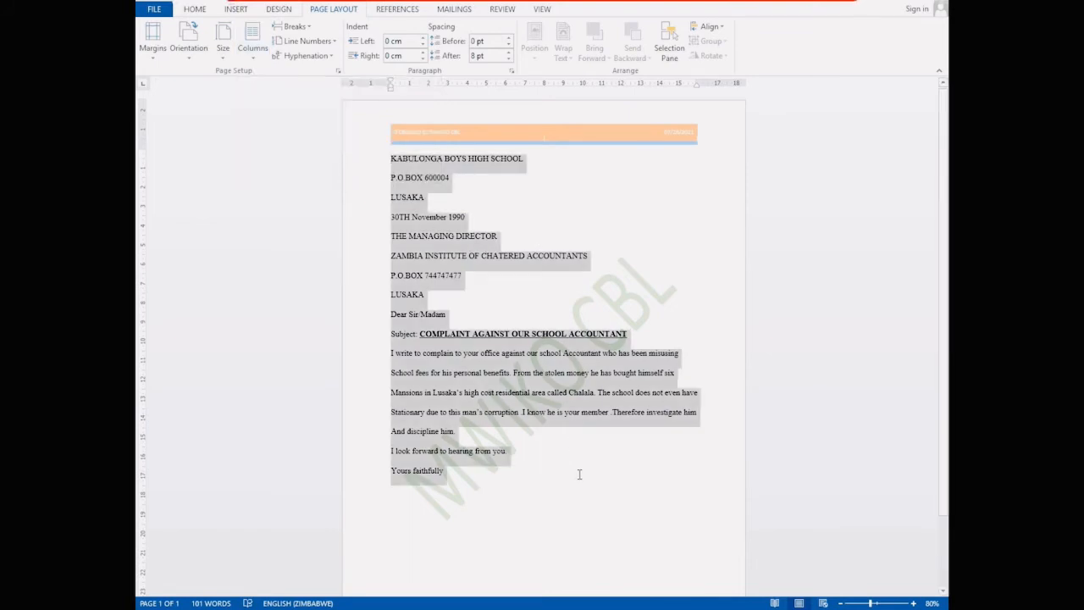
left_click(253, 49)
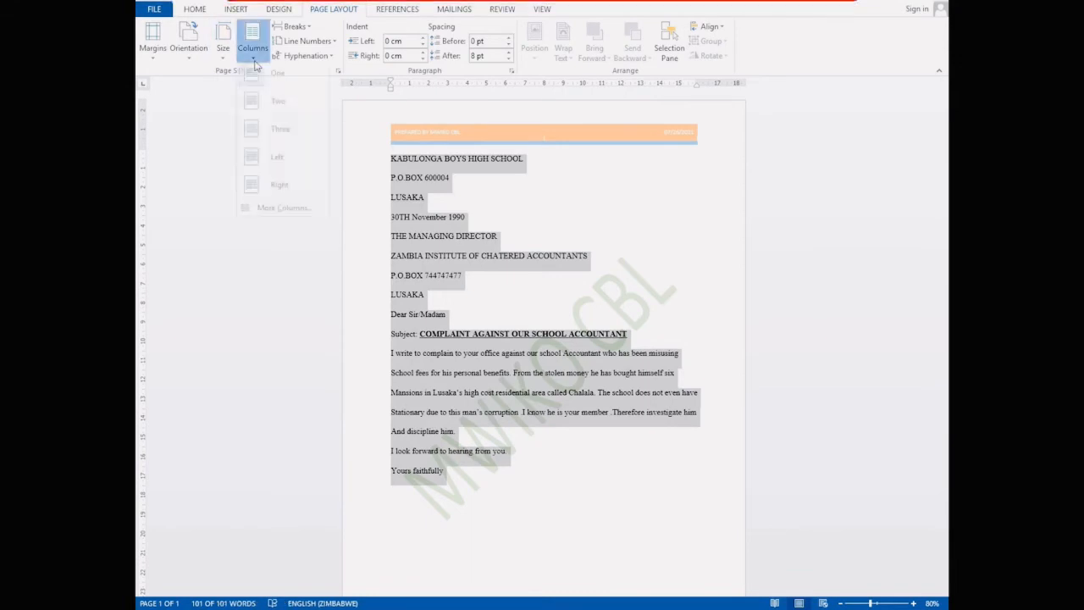
left_click(279, 106)
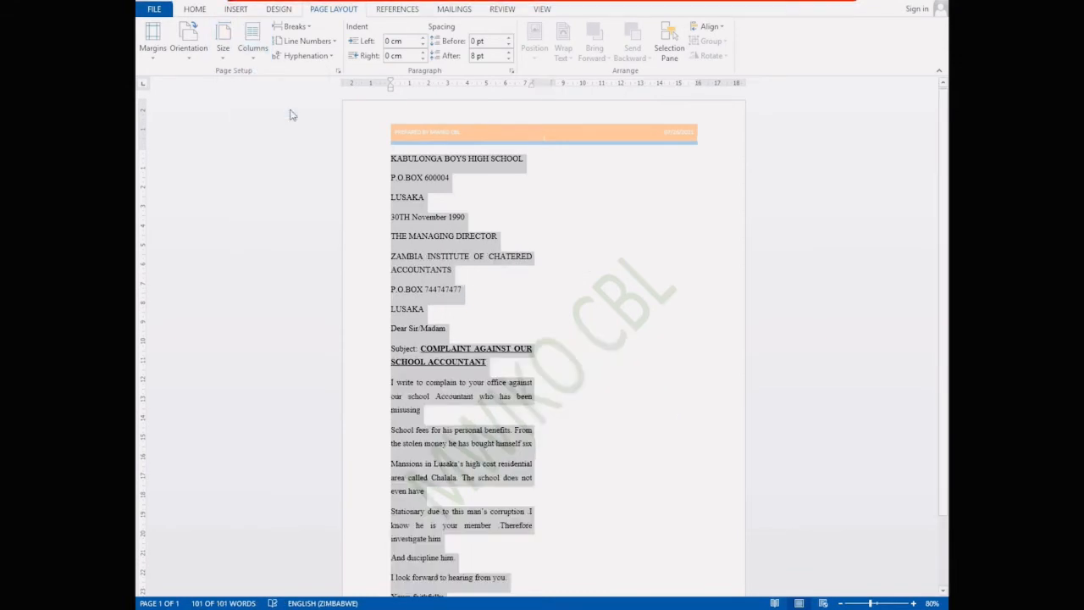
scroll(307, 140, "up", 3)
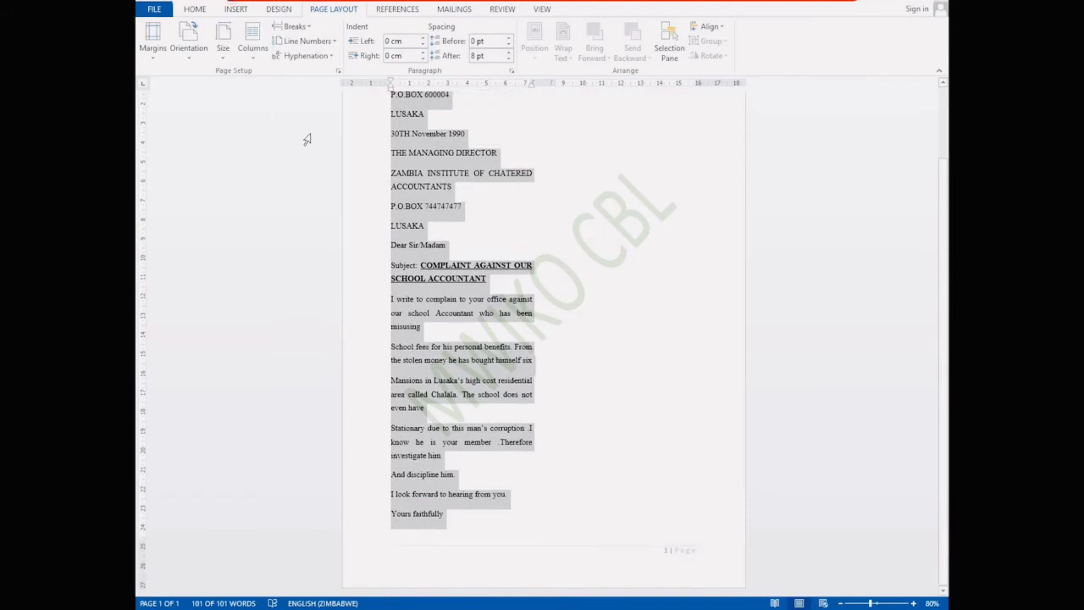
left_click(179, 1)
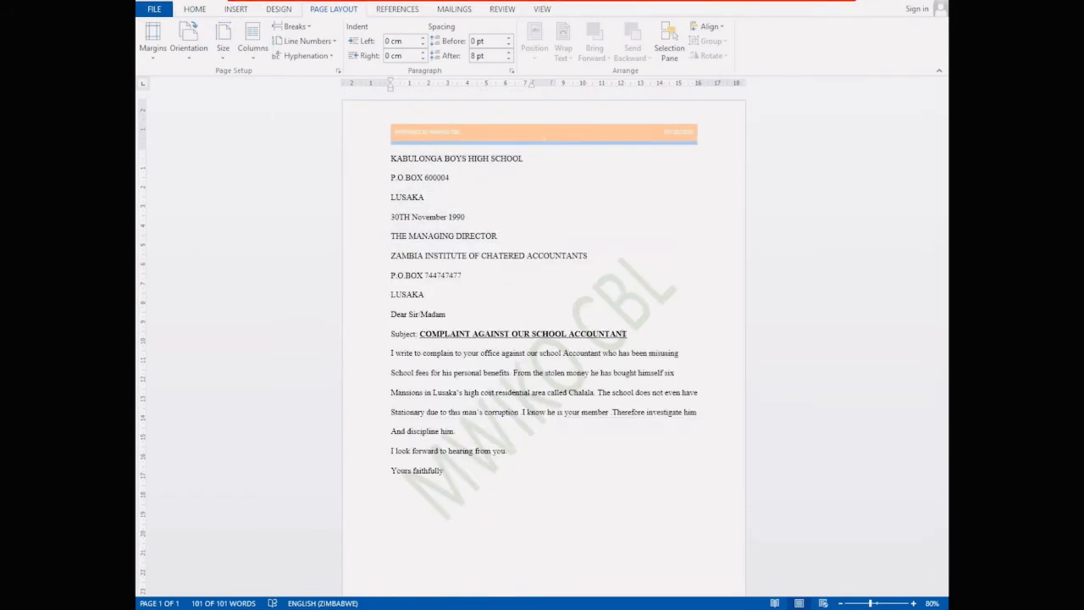
- Arrange only the sender and recipient address lines, from the school name to the second LUSAKA, in two columns
left_click(556, 303)
left_click_drag(391, 159, 462, 309)
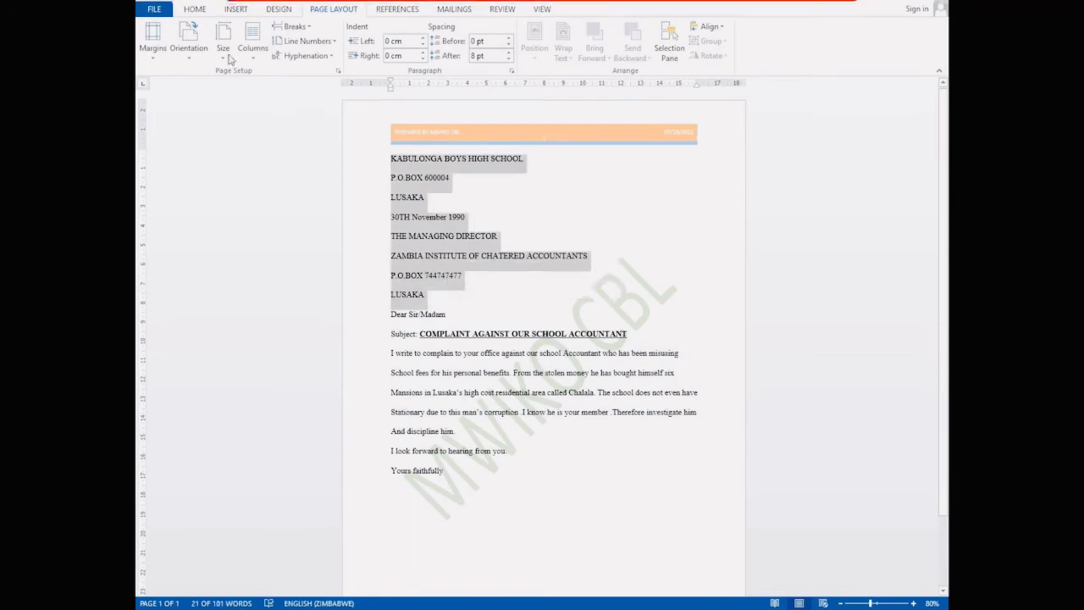
left_click(252, 42)
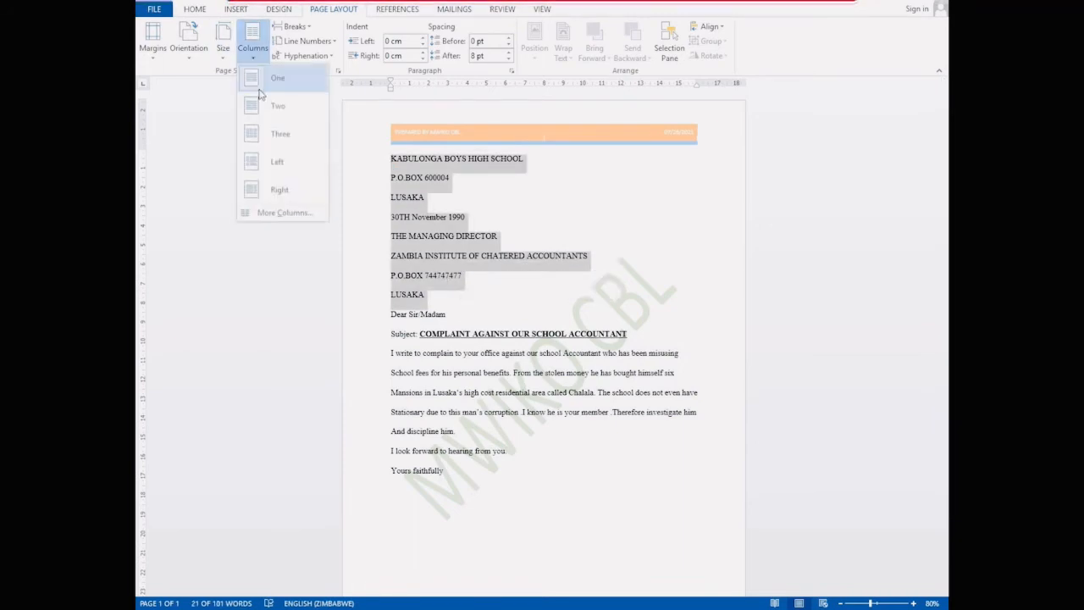
left_click(278, 105)
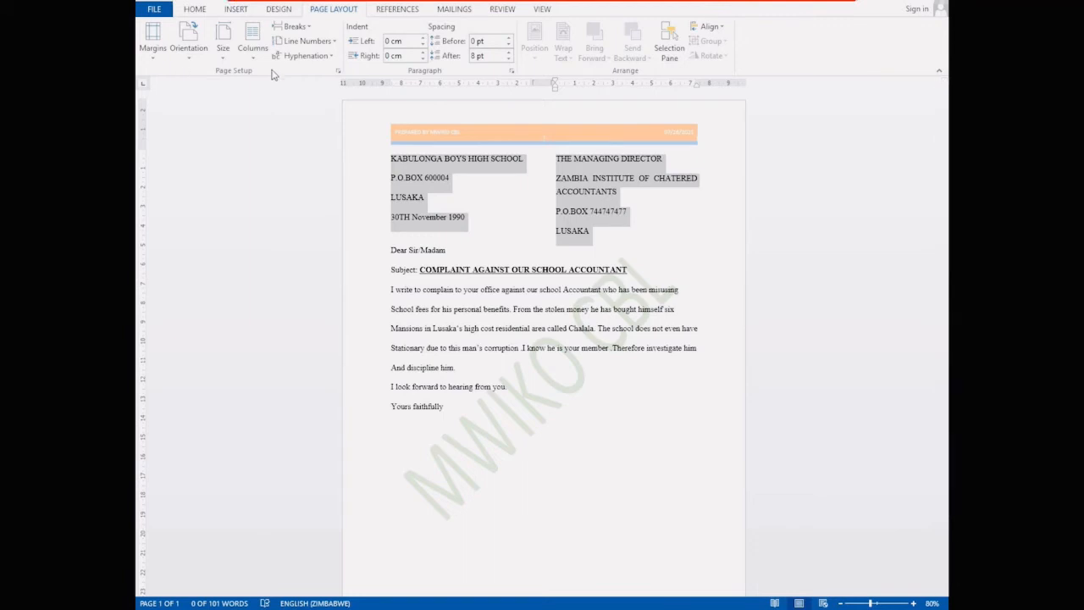
- Look through the paper and layout settings in Page Setup and close it without changes
left_click(338, 71)
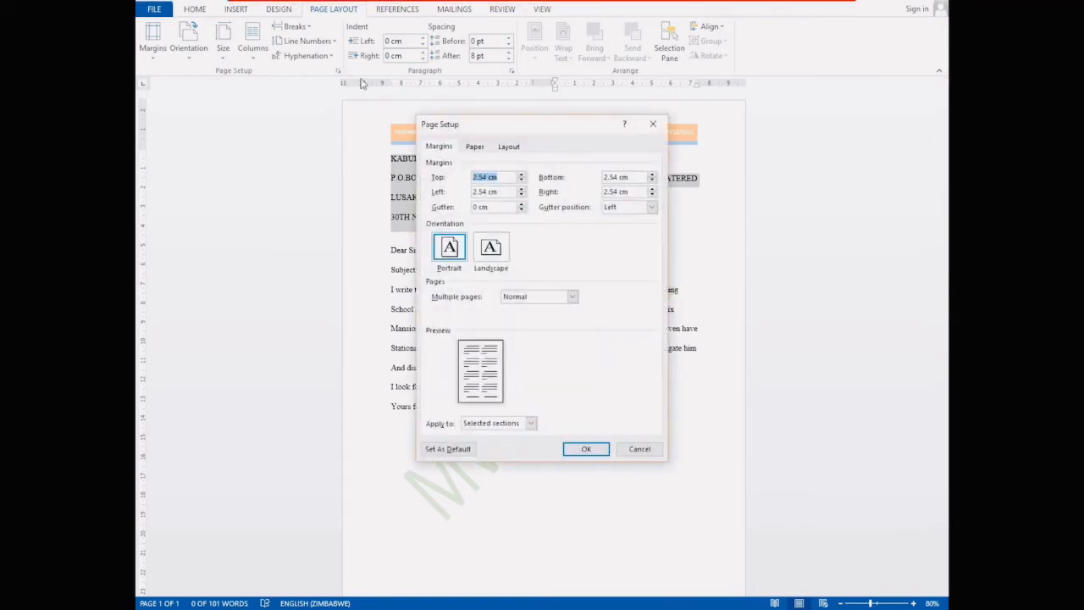
left_click(478, 150)
left_click(500, 151)
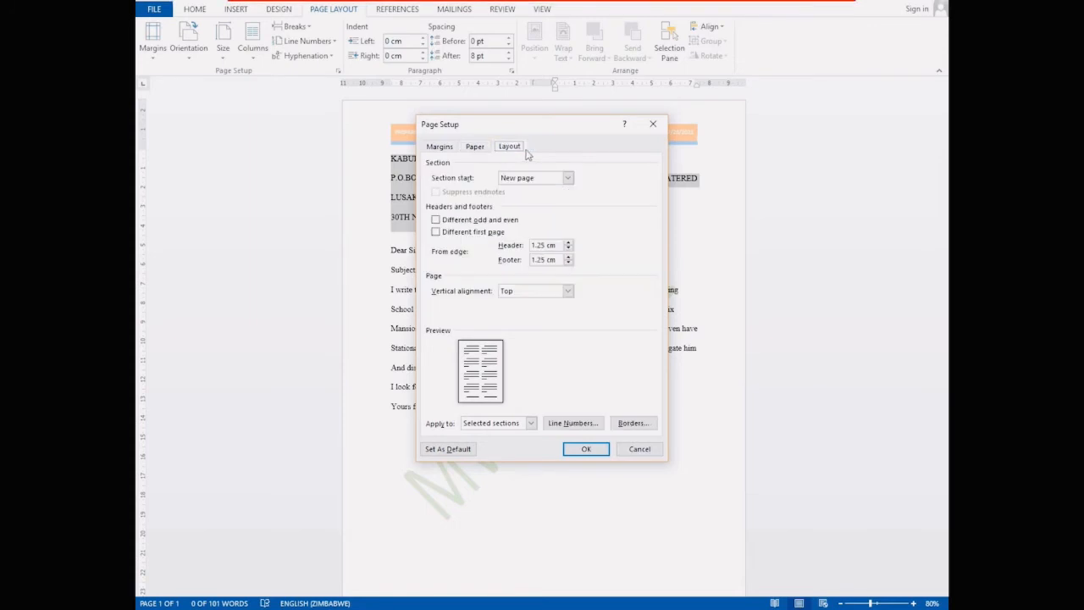
left_click(654, 125)
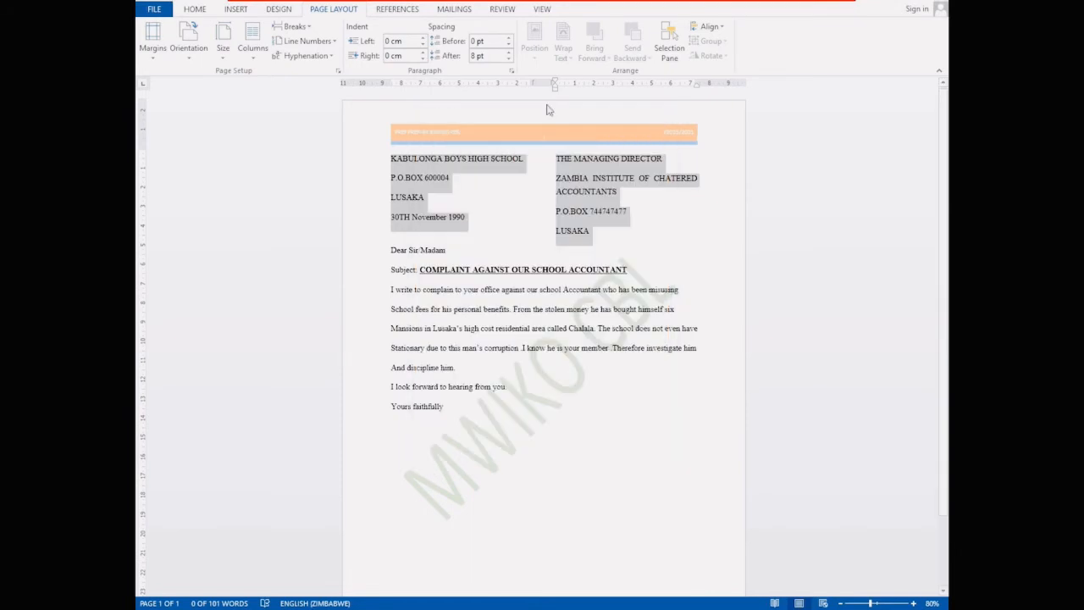
- Add a line between the two columns of the address lines
left_click(252, 42)
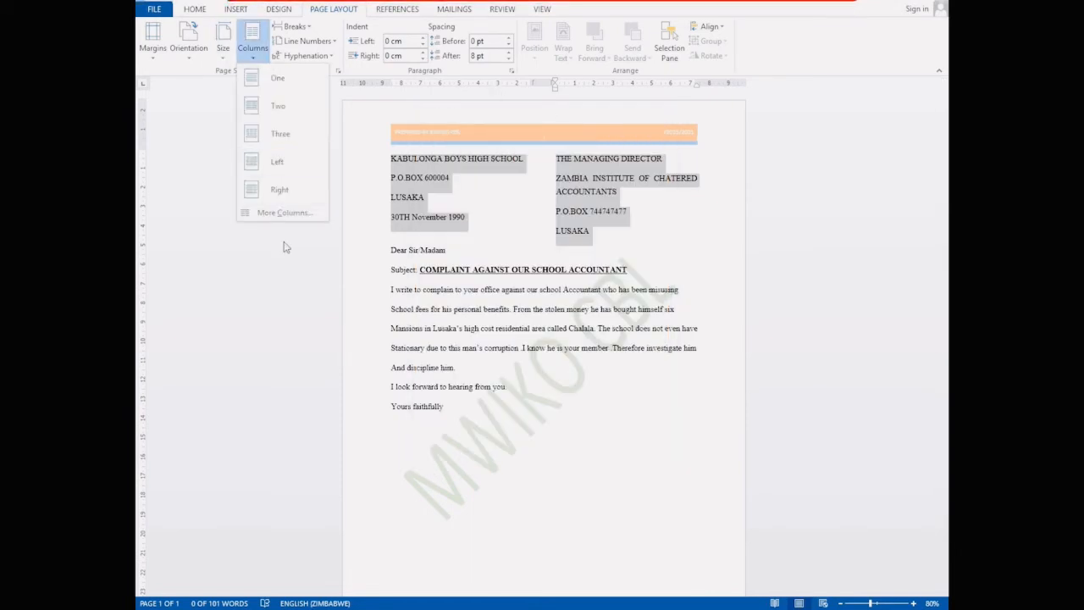
left_click(287, 213)
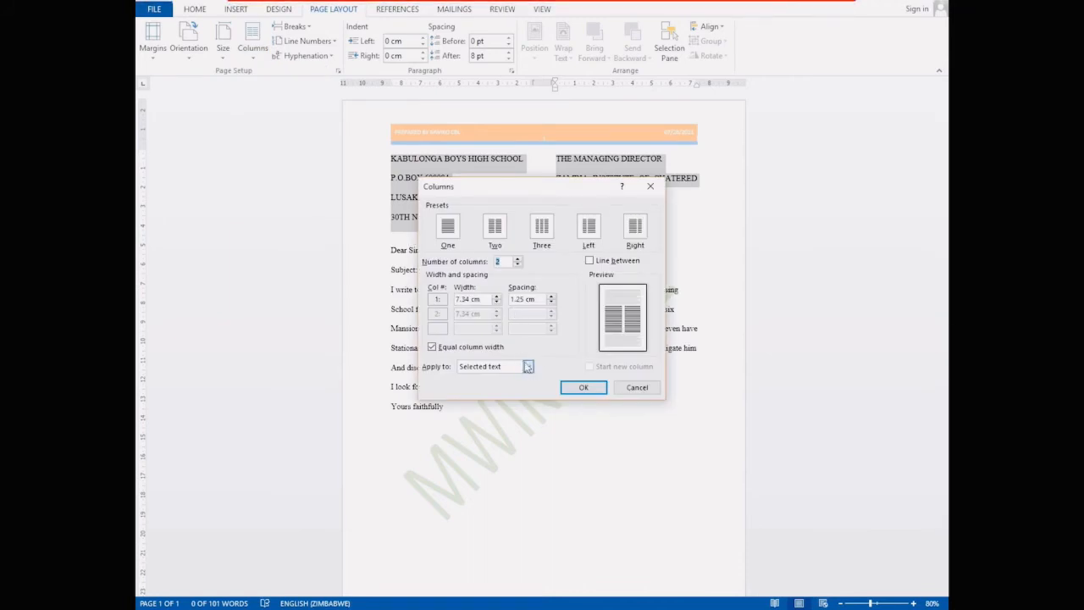
left_click(590, 262)
left_click(584, 387)
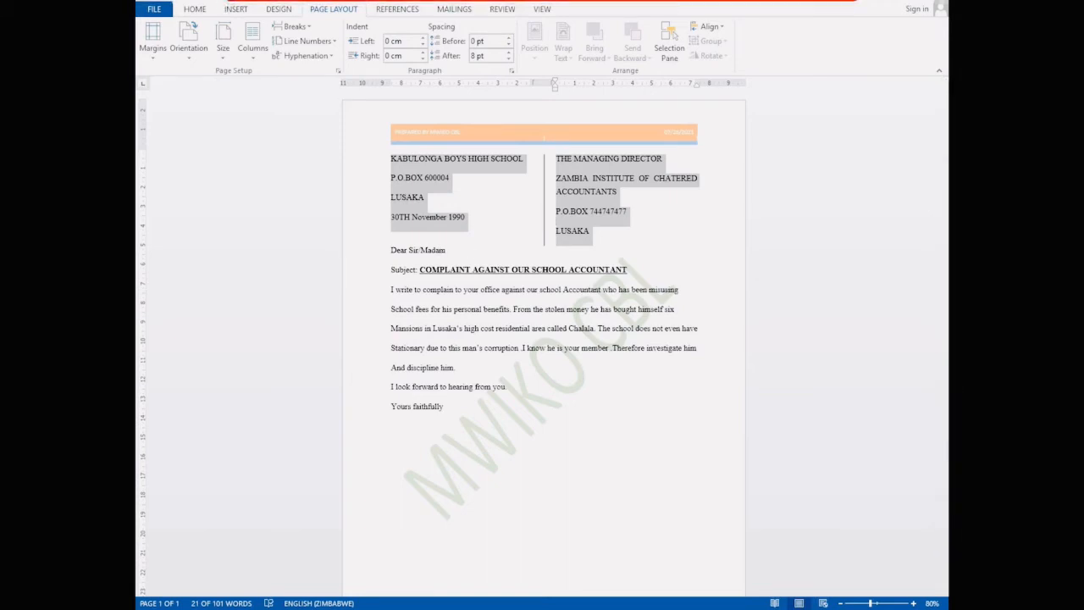
- Undo the dividing line and the two-column layout of the address lines
key("ctrl+z")
key("ctrl+z")
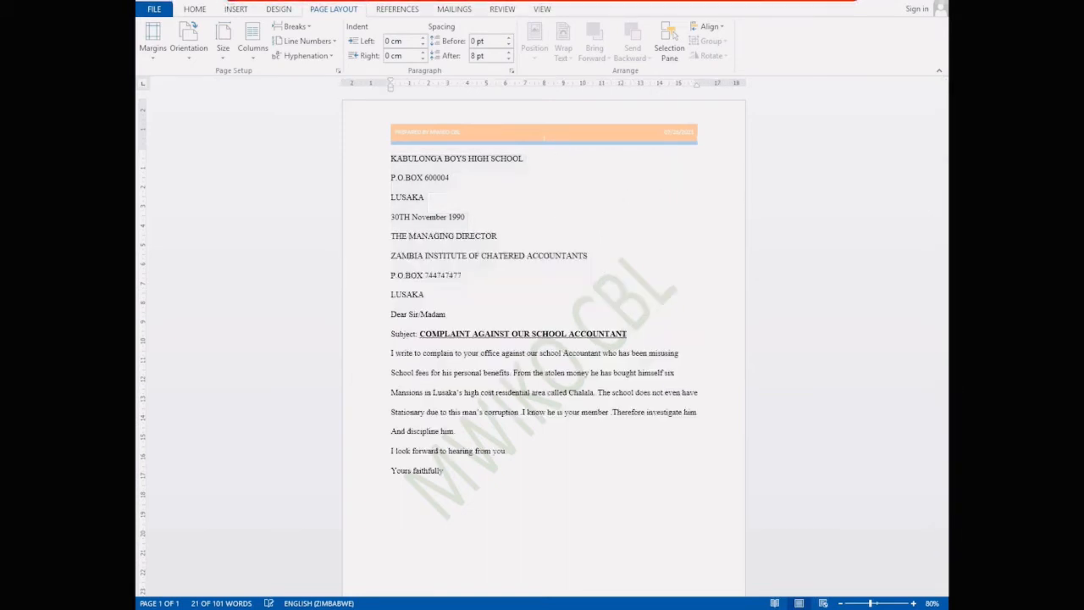
left_click(543, 303)
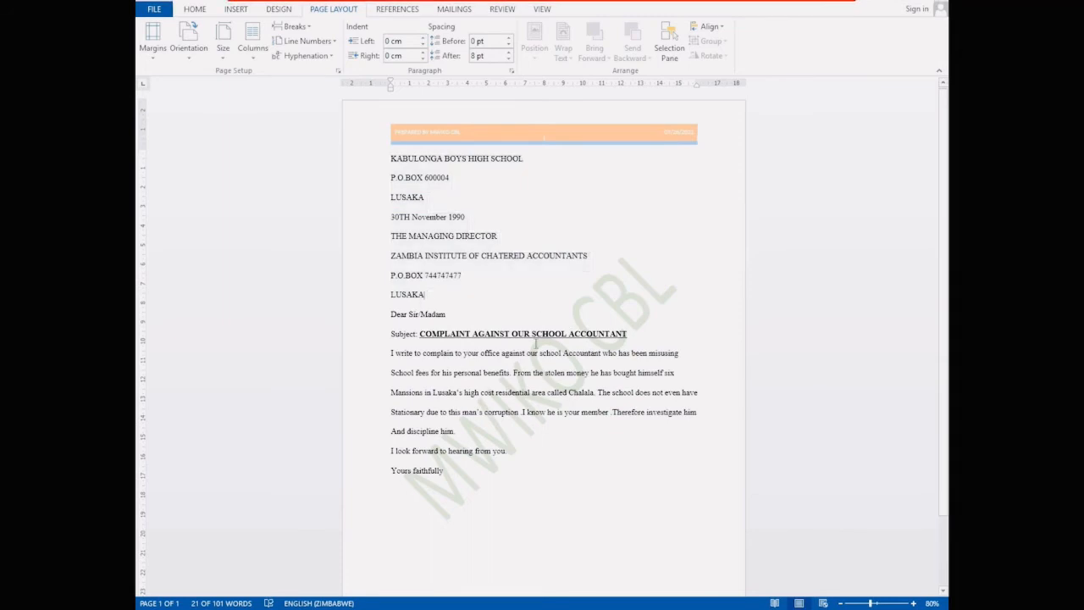
scroll(549, 288, "down", 2)
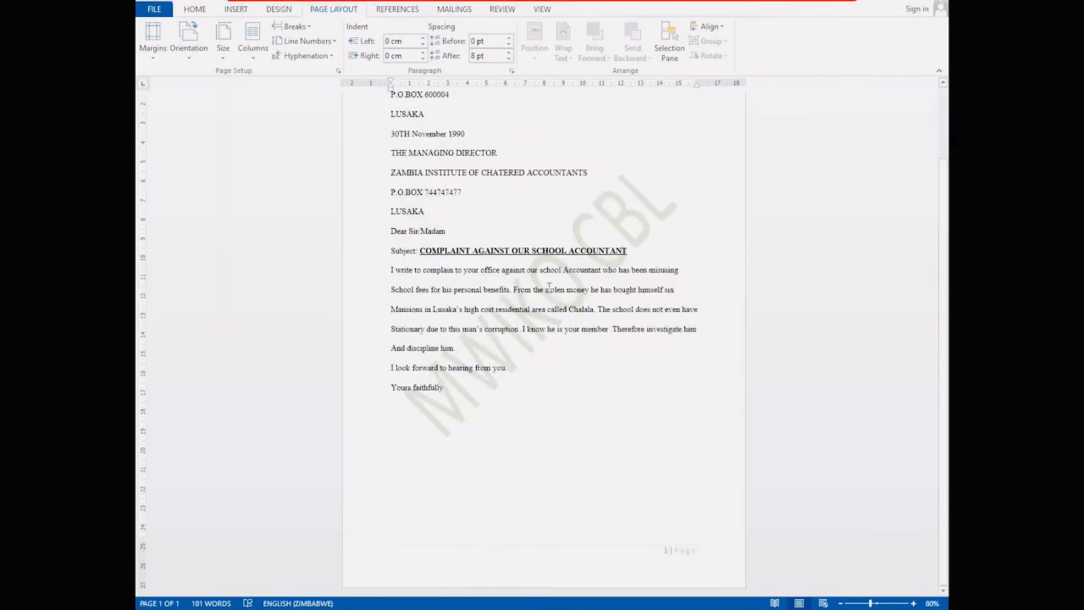
scroll(548, 288, "up", 2)
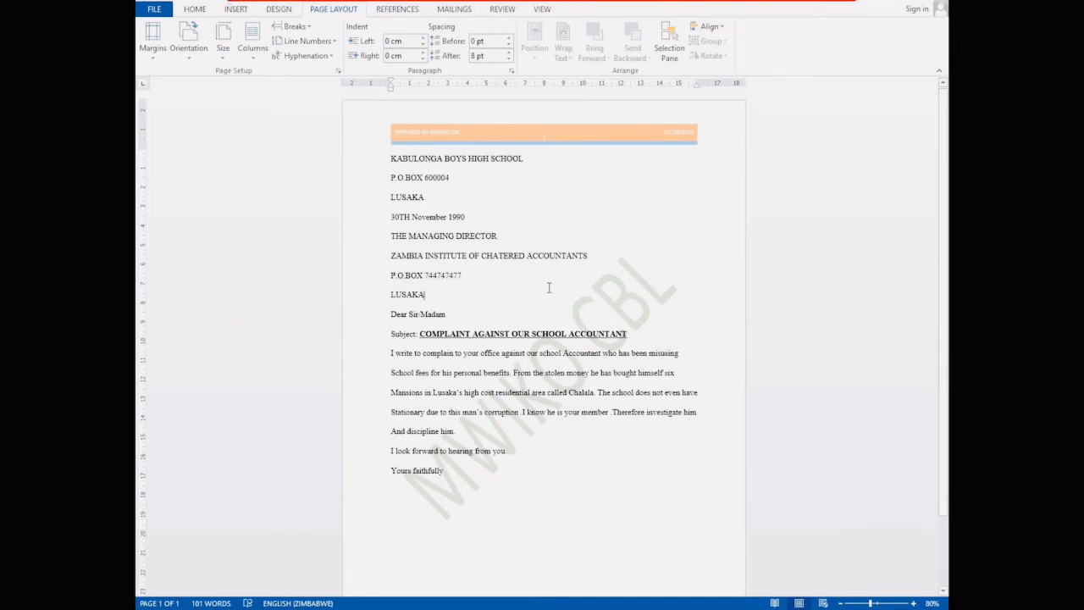
- Save the Grade 8 Practical Work document and return to the letter
left_click(155, 10)
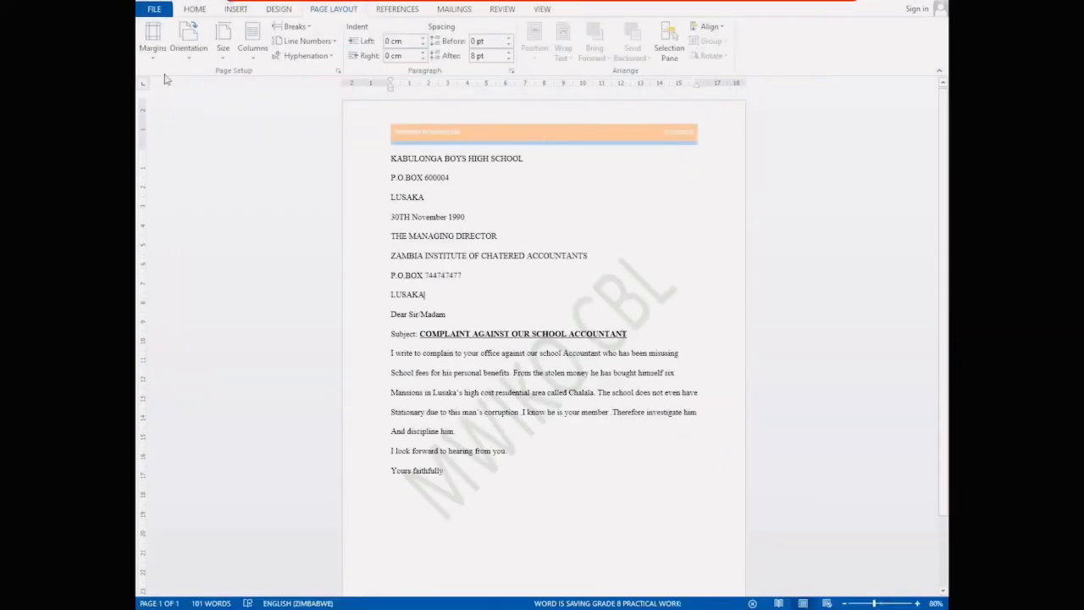
left_click(156, 10)
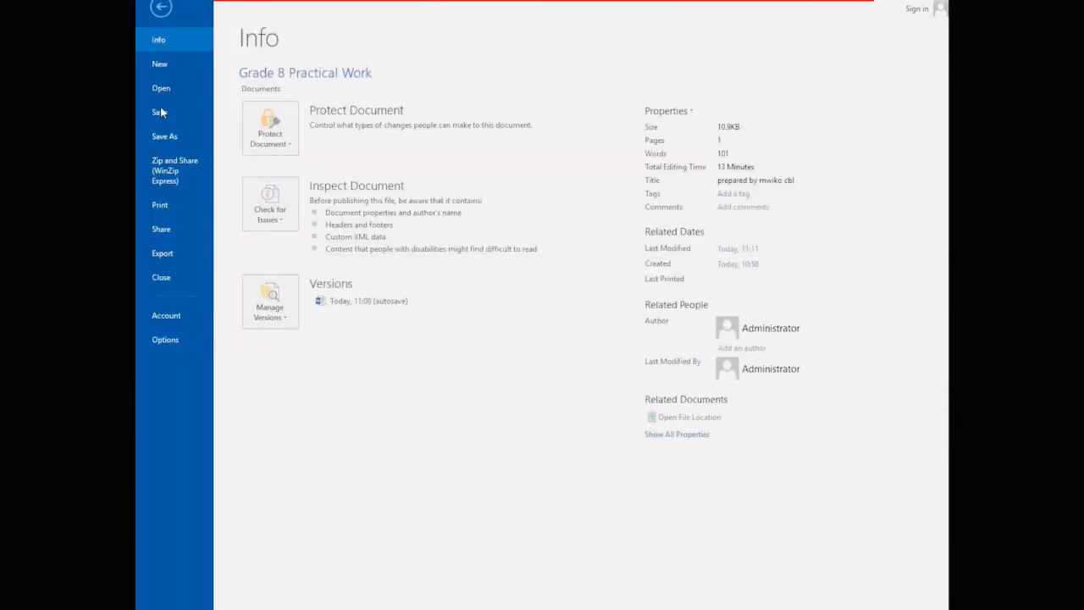
key("Escape")
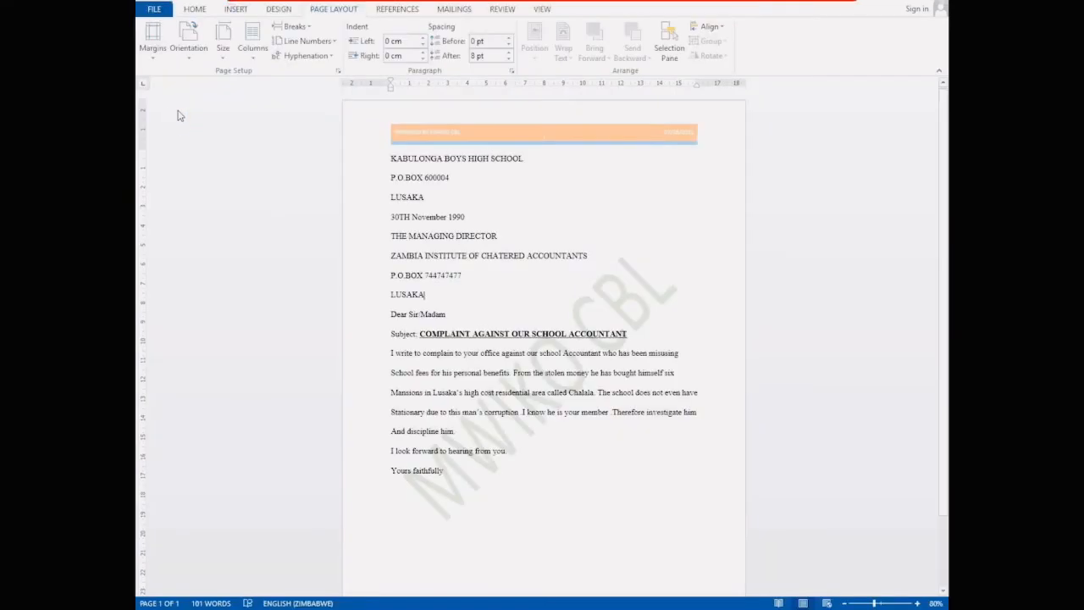
- Save the letter as a Word Document named Grade 8 Practical Work in the Documents folder
left_click(155, 10)
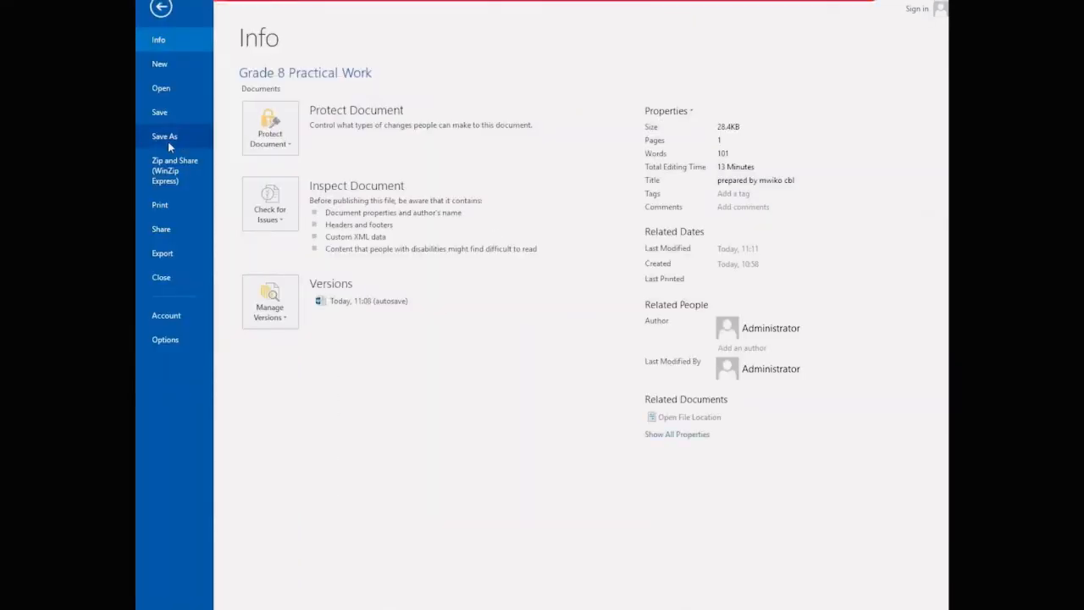
left_click(168, 139)
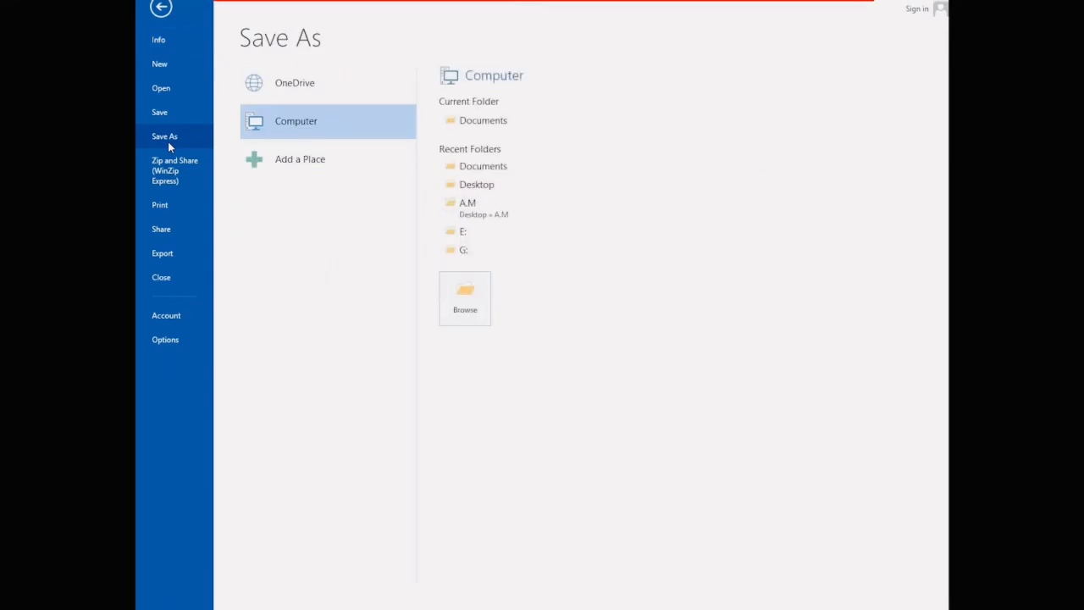
left_click(502, 123)
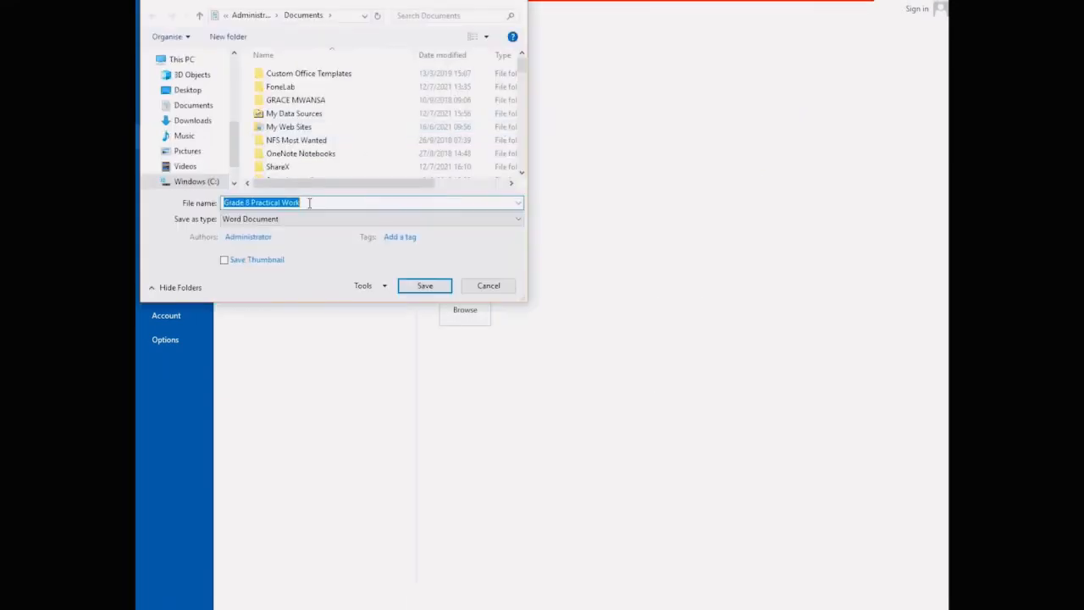
left_click(309, 203)
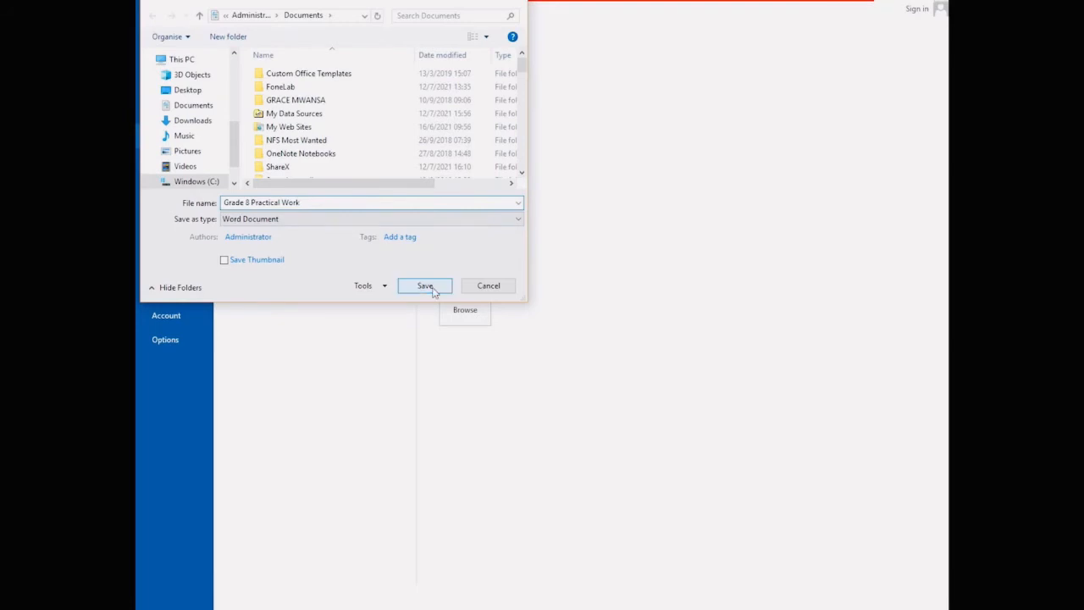
left_click(194, 107)
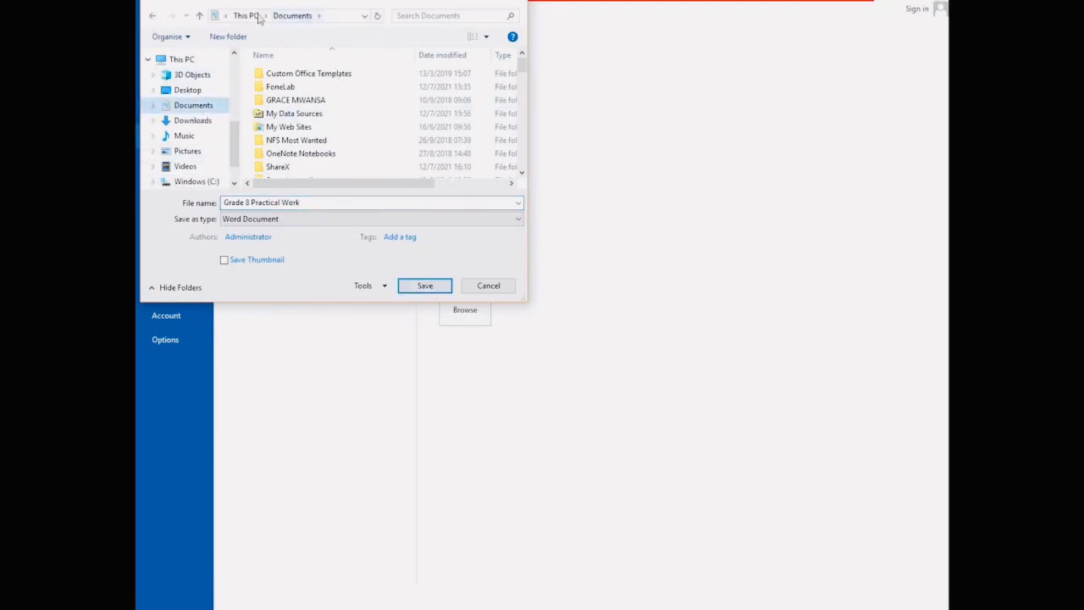
left_click(426, 287)
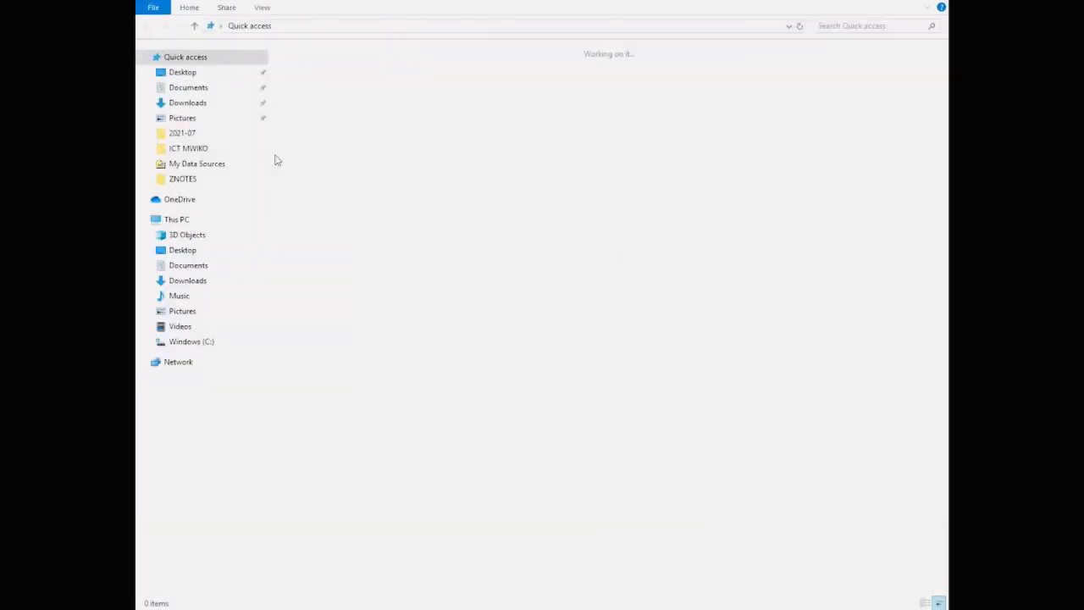
- Sort the Documents folder by date modified, newest first, and open the Grade 8 Practical Work document
left_click(203, 87)
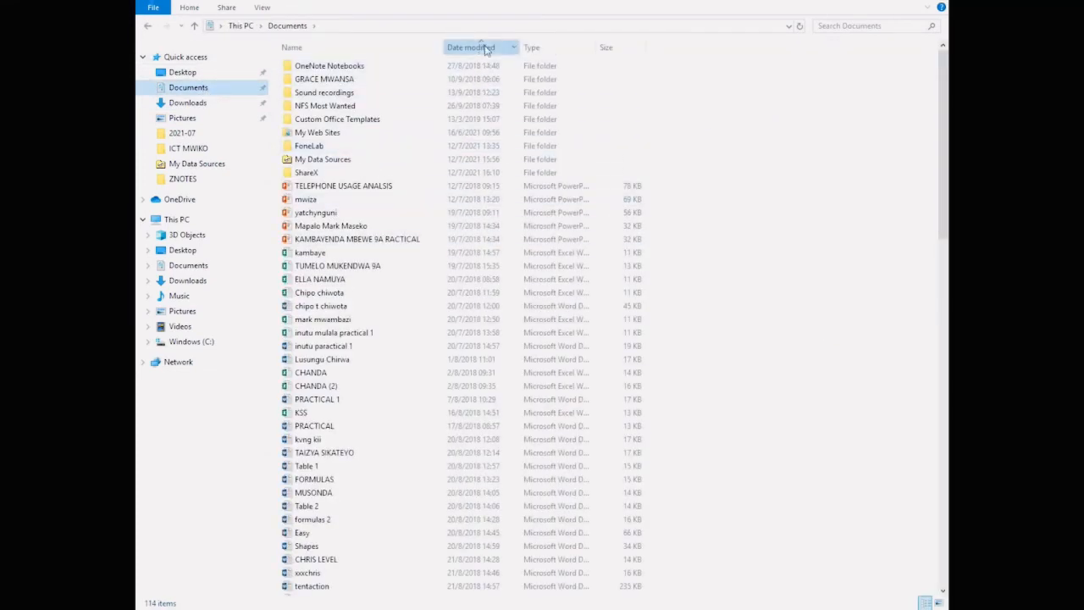
left_click(486, 49)
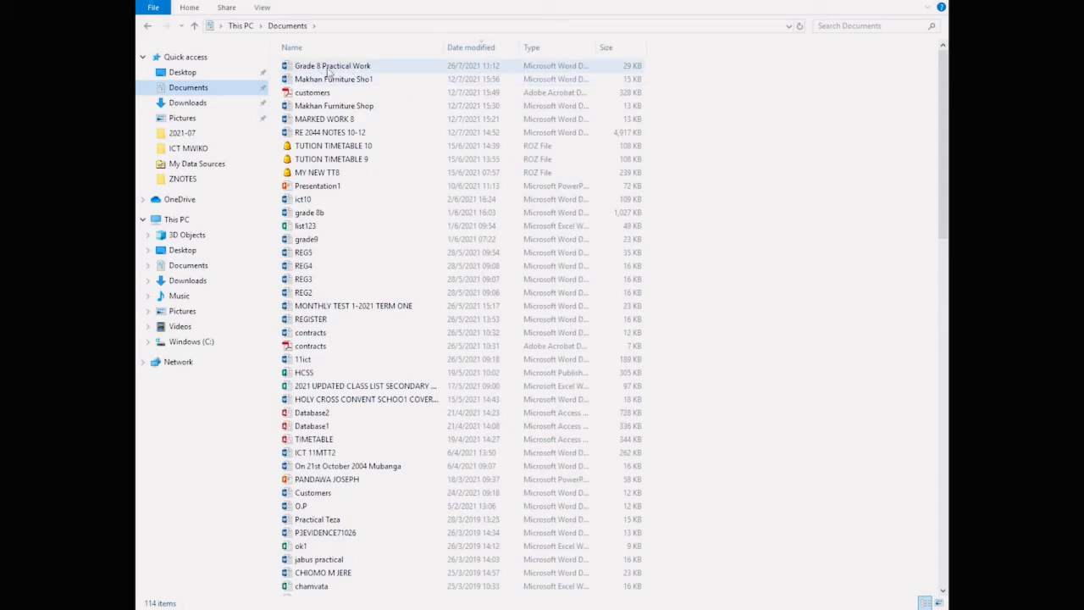
left_click(329, 72)
double_click(352, 67)
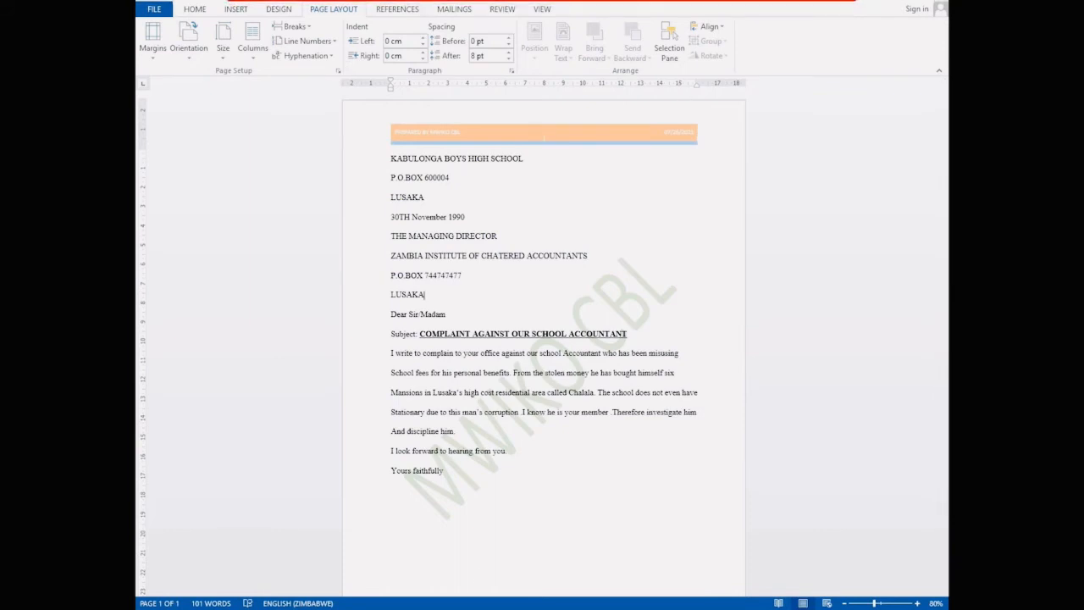
- Insert a page break after "Yours faithfully" to start a blank second page
left_click(286, 10)
left_click(232, 10)
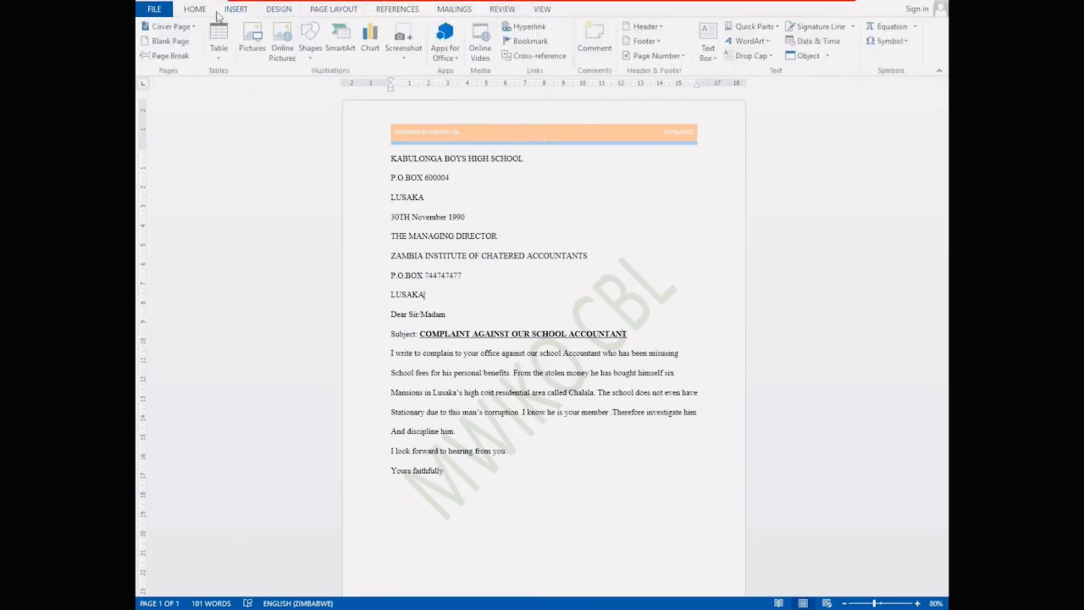
left_click(194, 11)
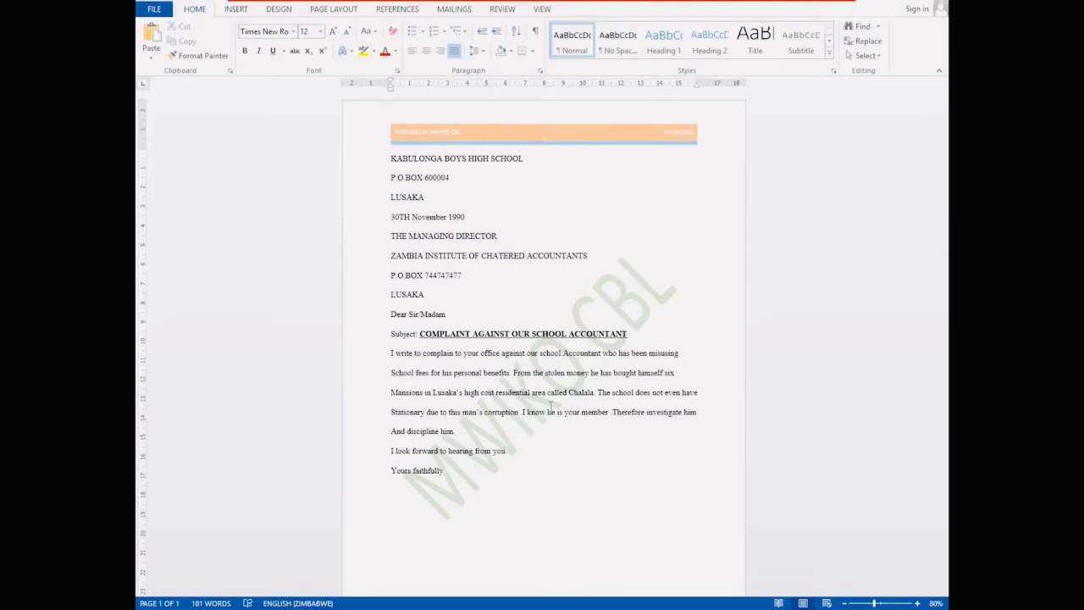
scroll(551, 398, "down", 2)
left_click(461, 389)
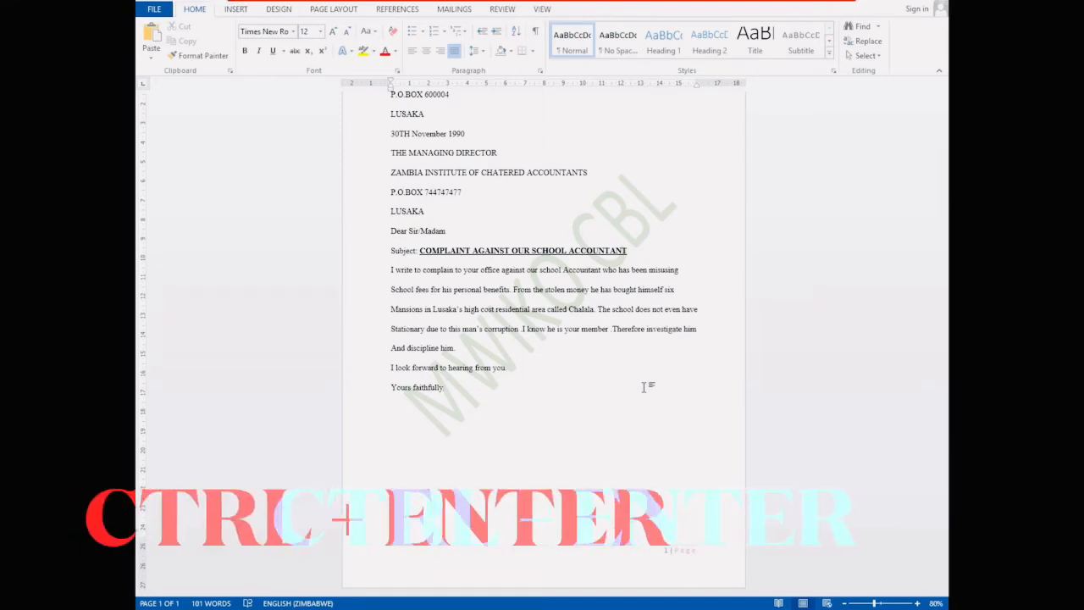
key("ctrl+Return")
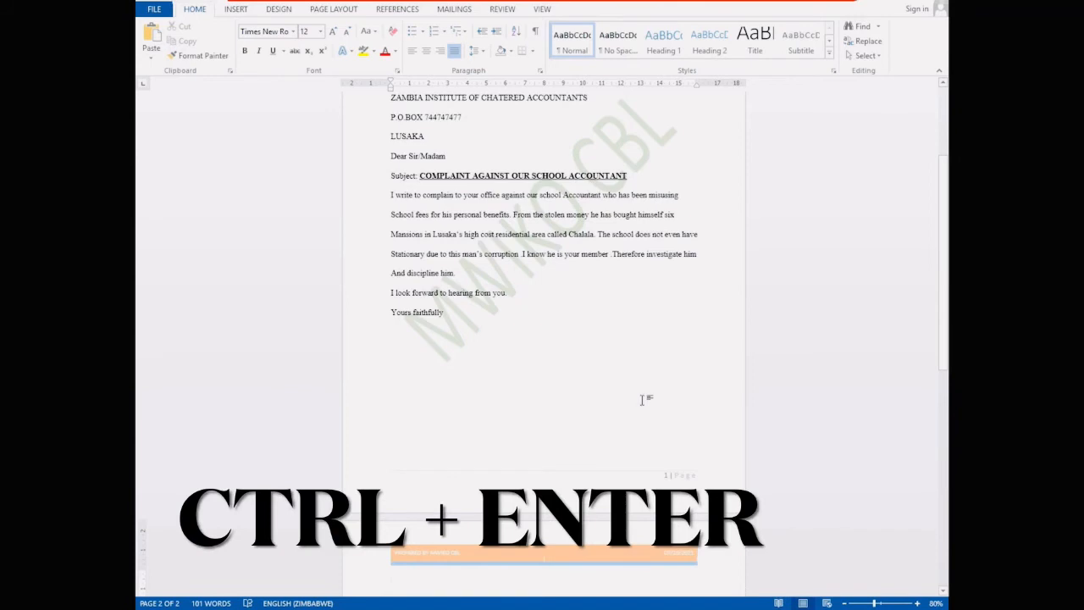
scroll(635, 396, "down", 3)
scroll(630, 390, "down", 1)
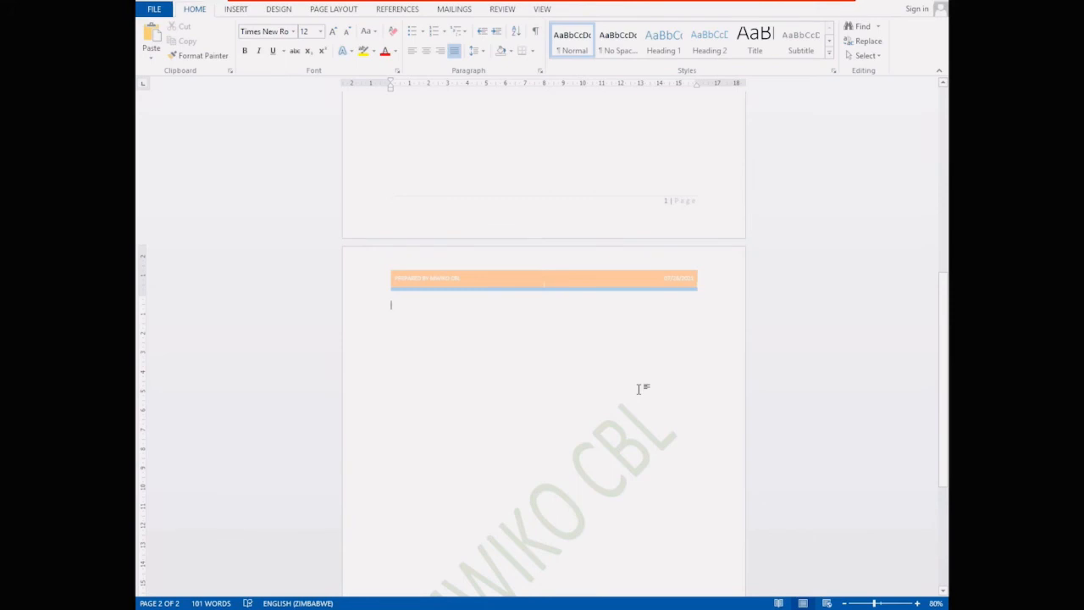
- Write "THIS WORK HAS TO BE SUNMITTED AS SOON AS POSSIBLE." as the first line of page two
type("TH")
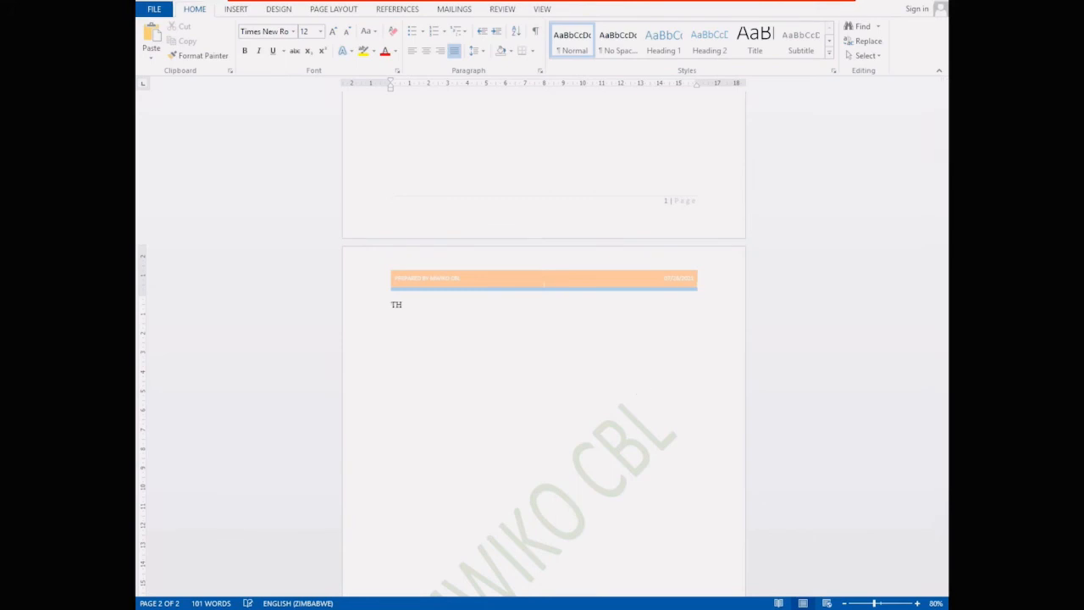
type("IS WROK")
key("BackSpace")
key("BackSpace")
type("ORK HAS TO BE SUNMITEED")
key("BackSpace")
key("BackSpace")
type("TED AS SO")
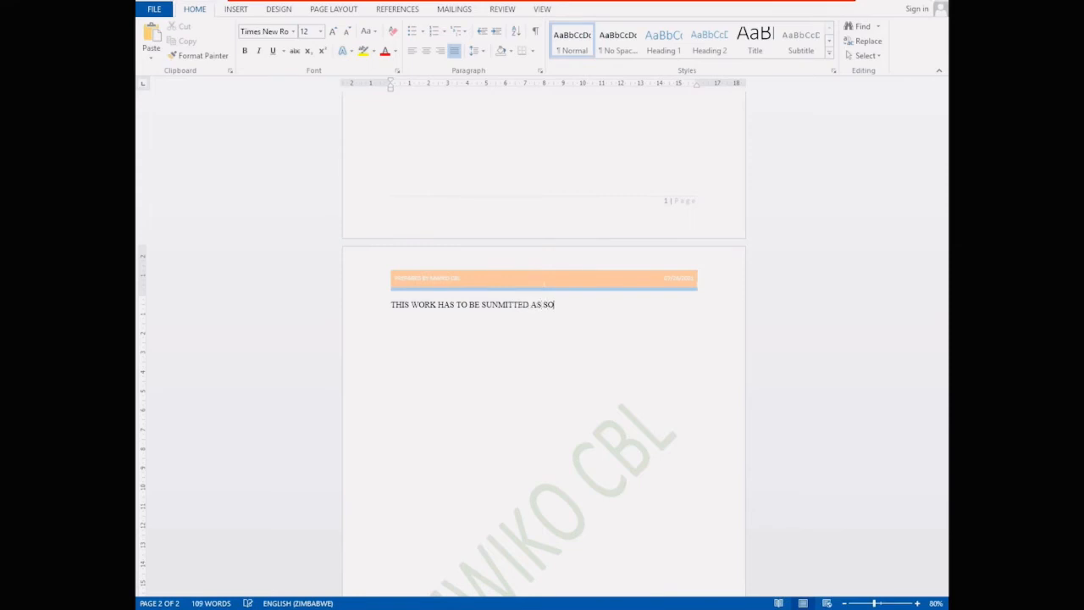
type("ON AS POSS")
type("IBLE")
- Add the lines "LATE SUBMISSION WILL NOT BE ACCEPTED" and "GOOD LUCK GRADE EIGHTS" below the first line
type("ER")
type(" SUBMIS")
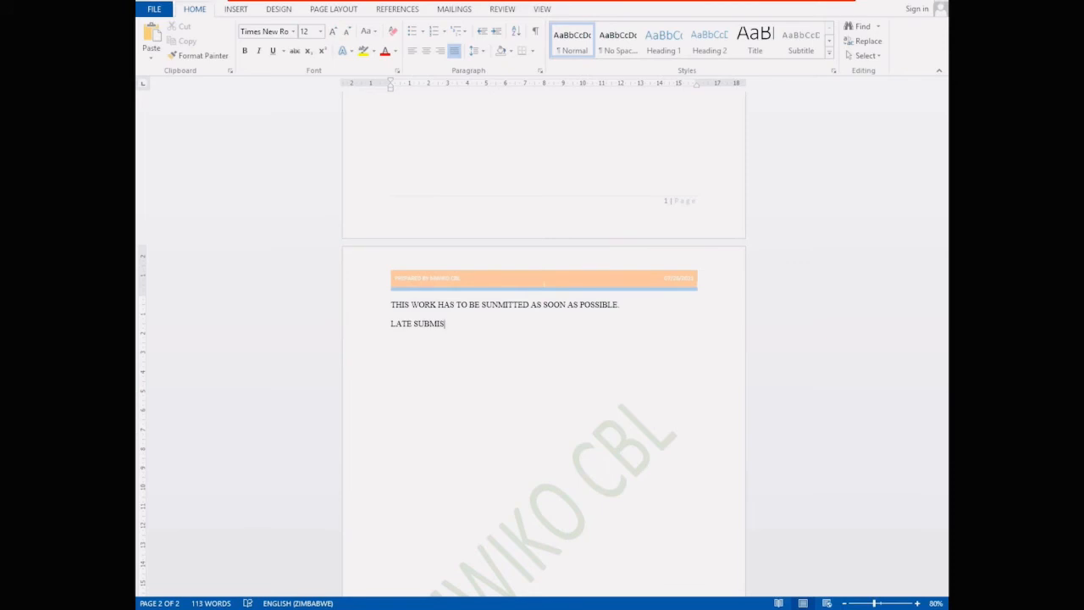
type("SION WILL NOT BE ACCEPTED")
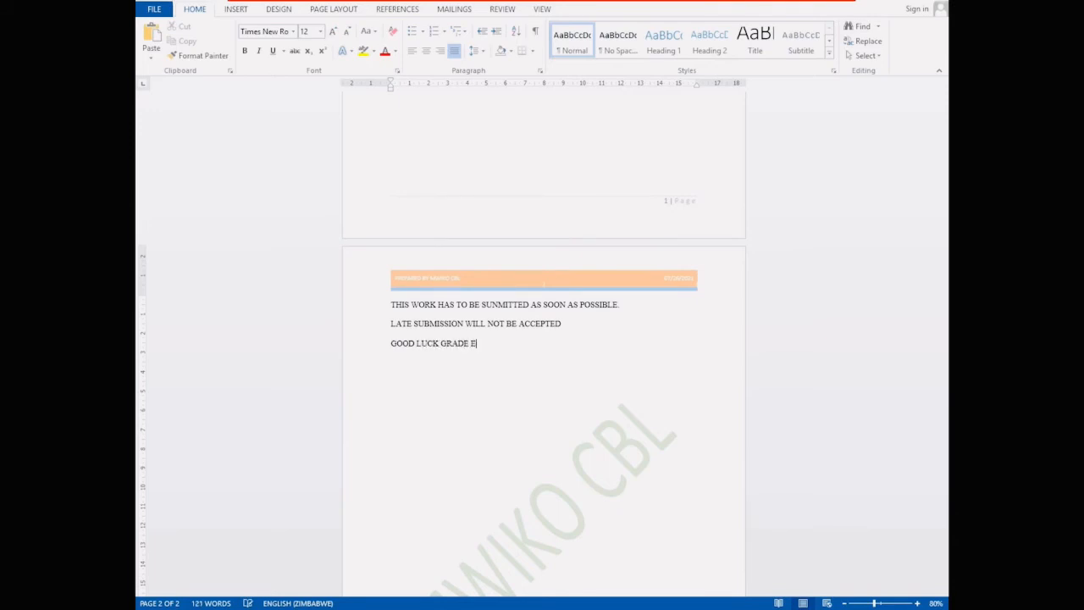
type("GHTS")
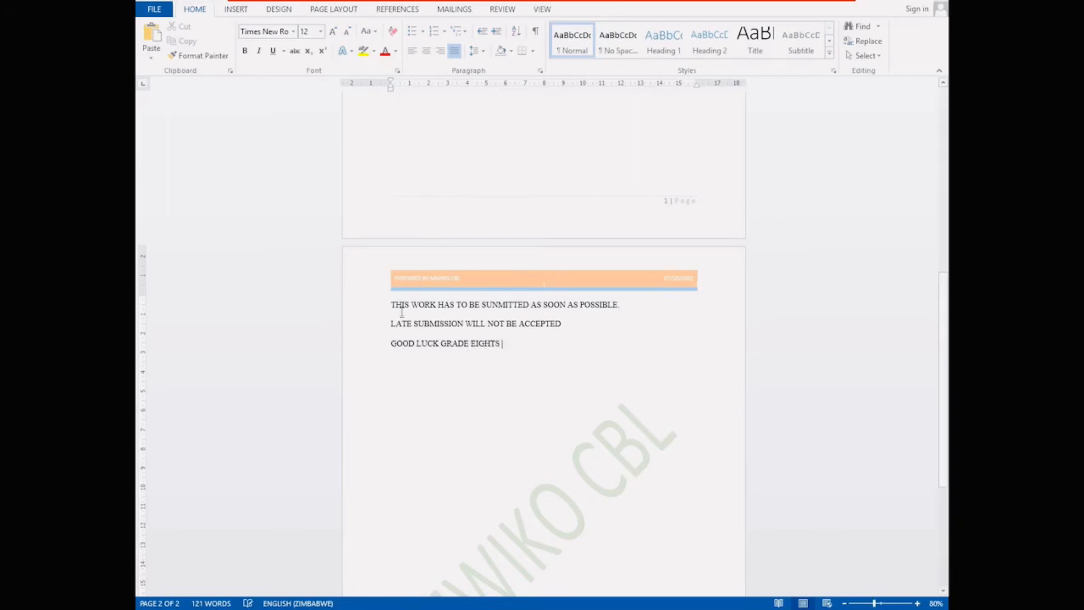
- Convert the three lines on page two to lowercase and finally to Sentence case
left_click_drag(392, 305, 522, 353)
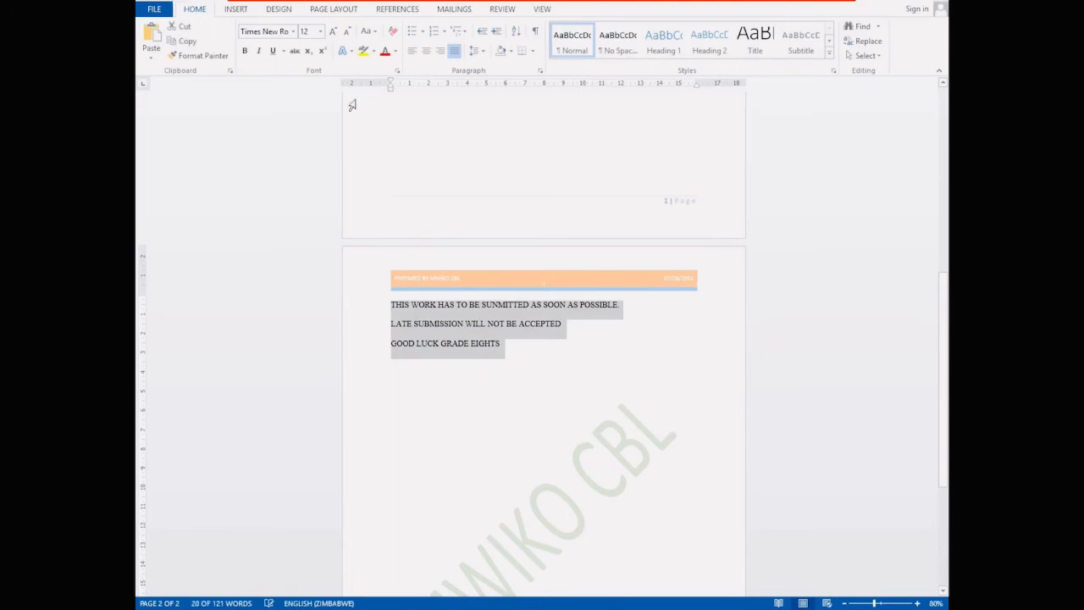
left_click(474, 54)
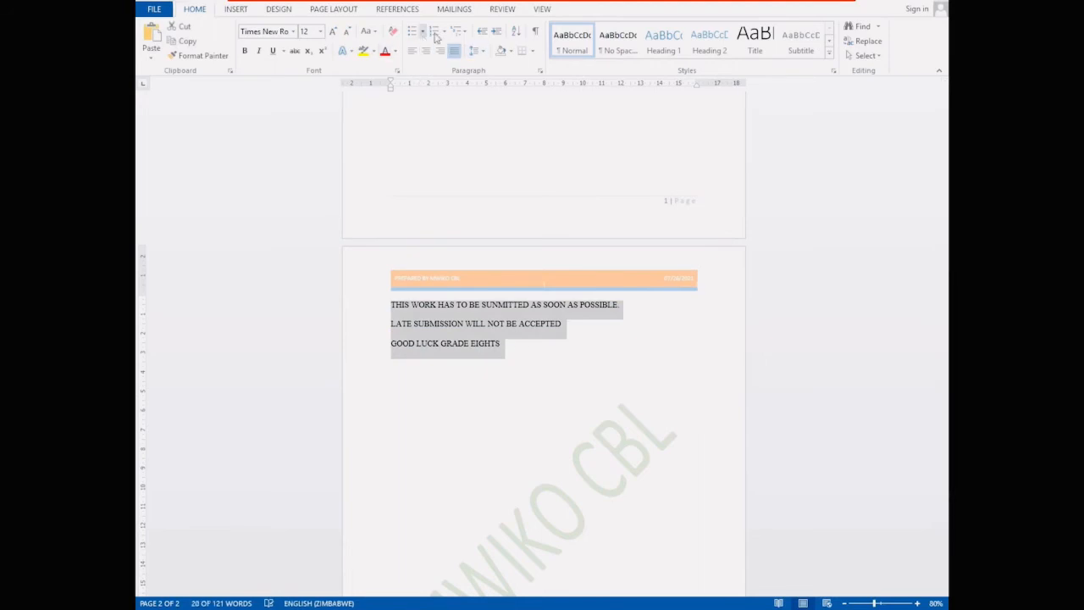
left_click(368, 32)
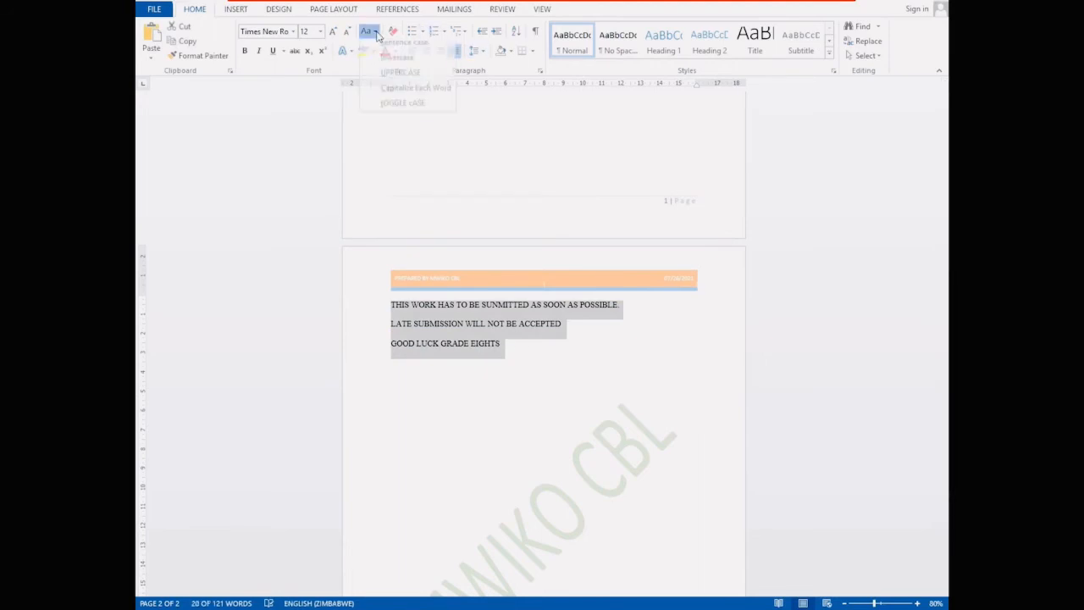
left_click(397, 63)
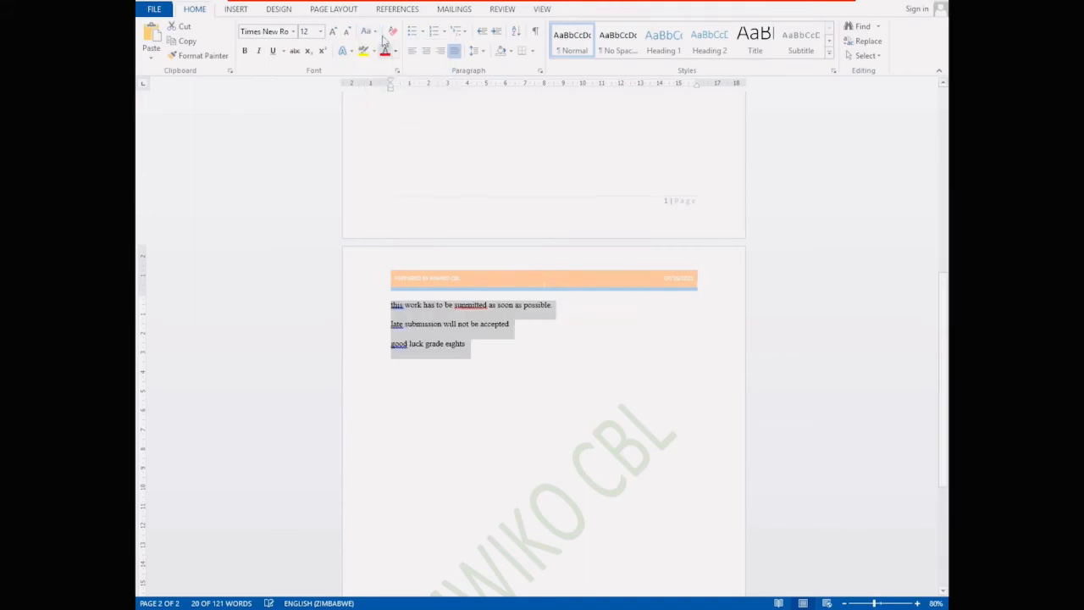
left_click(375, 35)
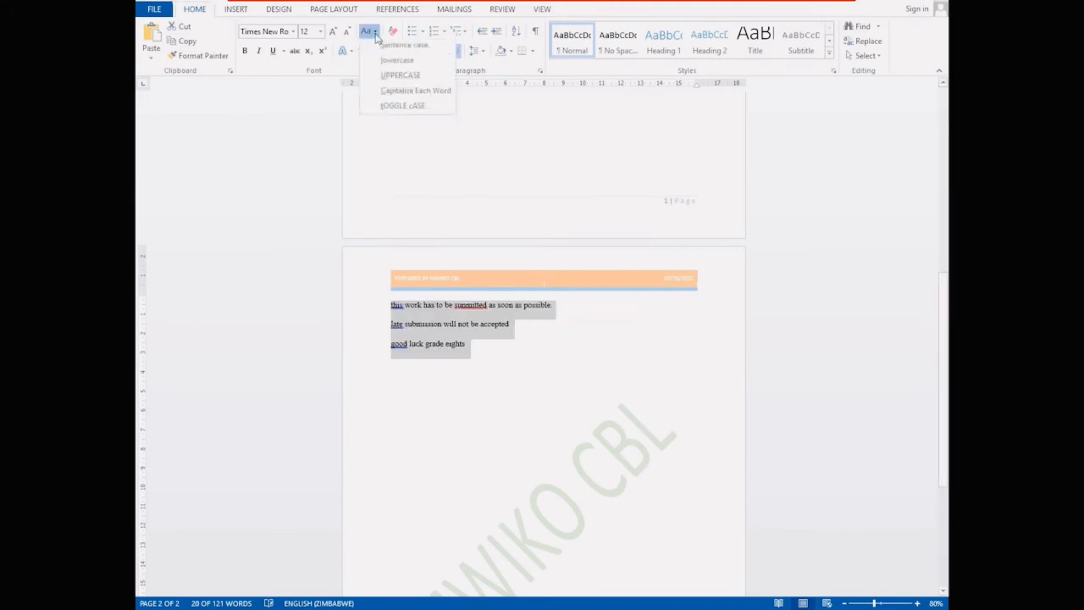
left_click(395, 50)
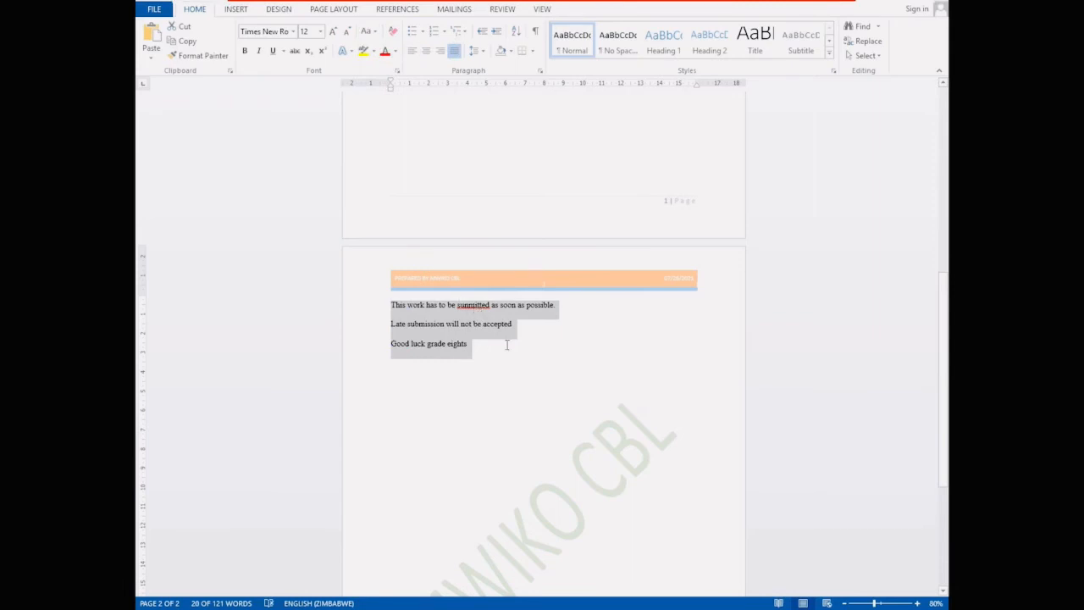
- Correct the misspelled "sunmitted" in the first line to the suggested "submitted"
key("Right")
right_click(478, 307)
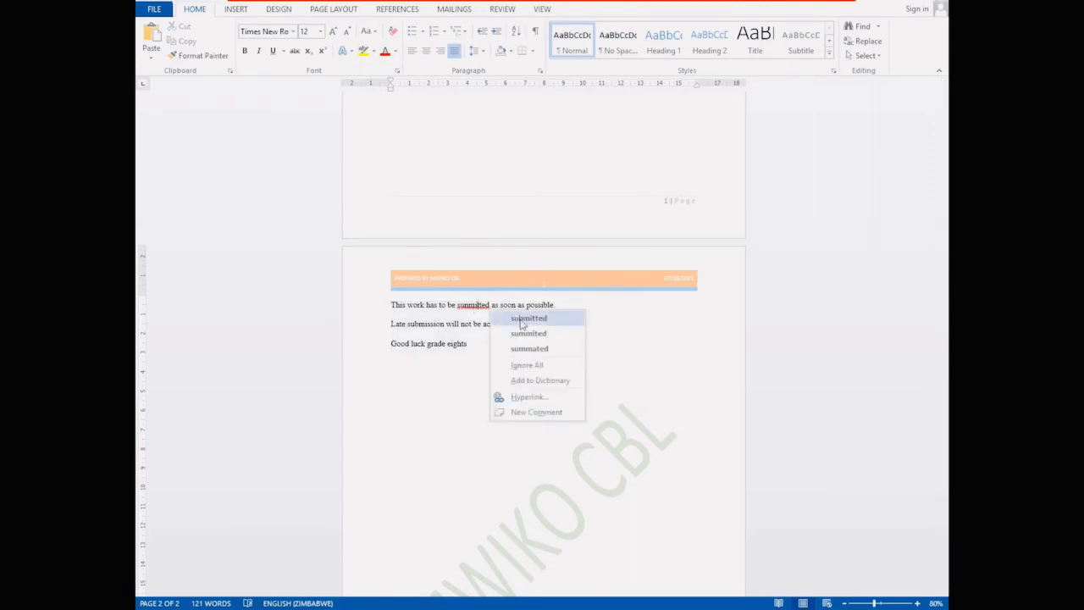
left_click(520, 316)
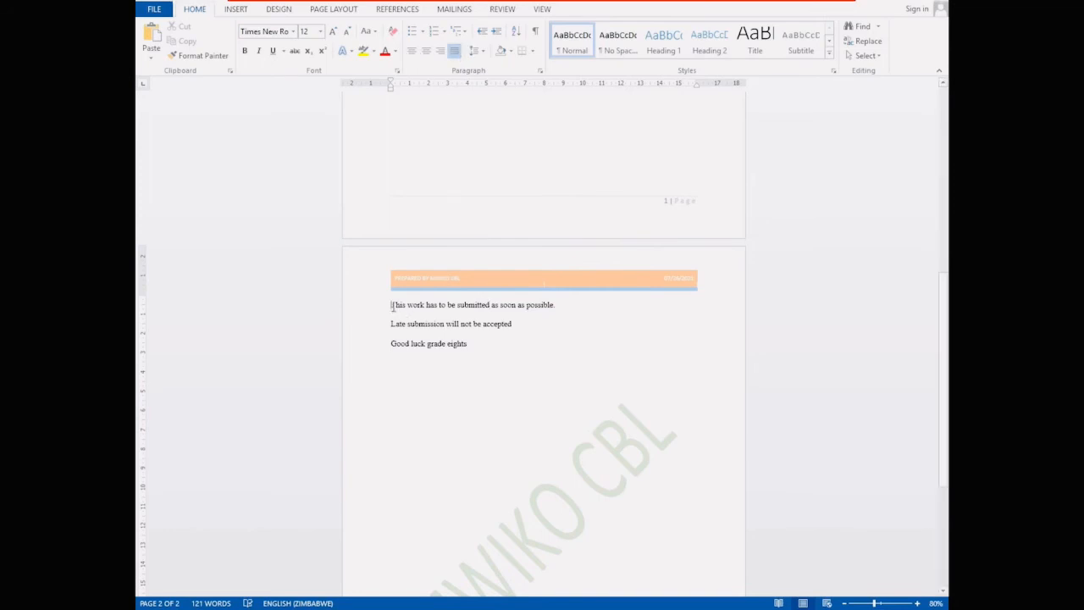
- Format the three lines on page two as an arrowhead bullet list and switch the bullets to hollow circles
left_click_drag(392, 307, 467, 349)
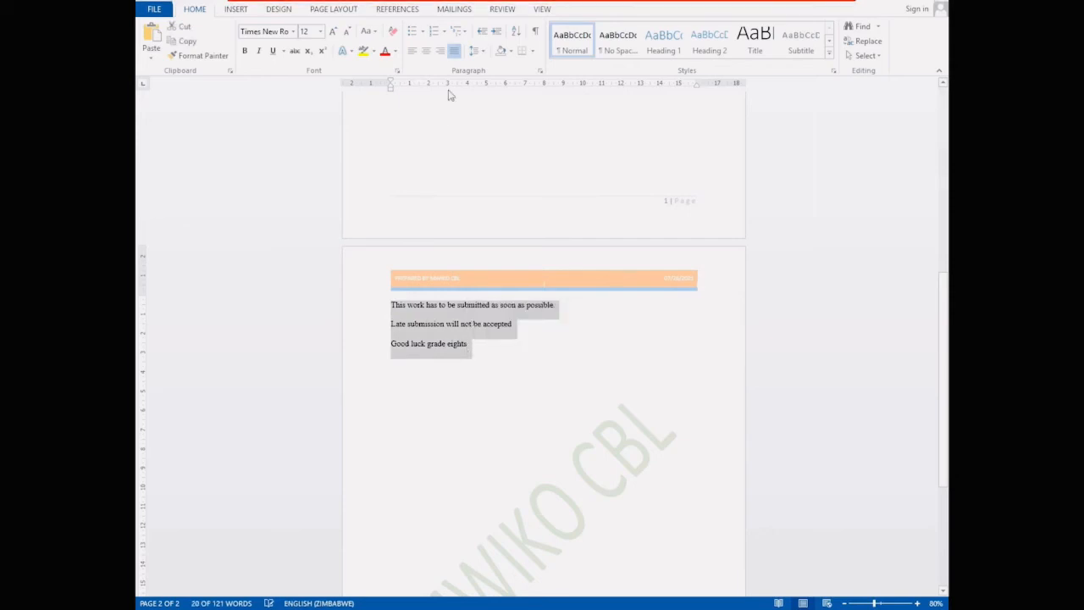
left_click(422, 33)
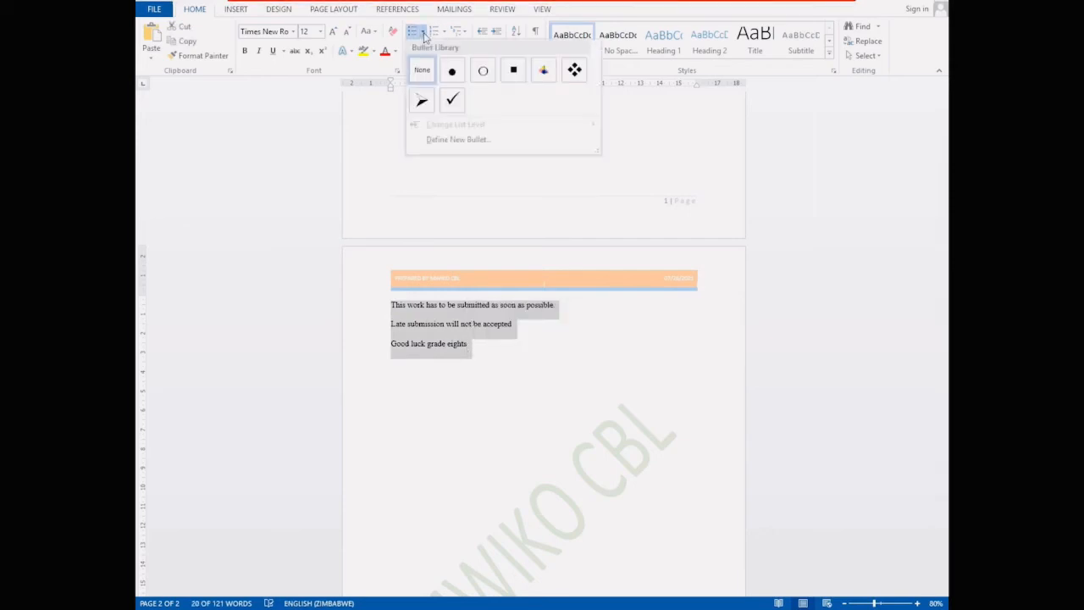
left_click(424, 102)
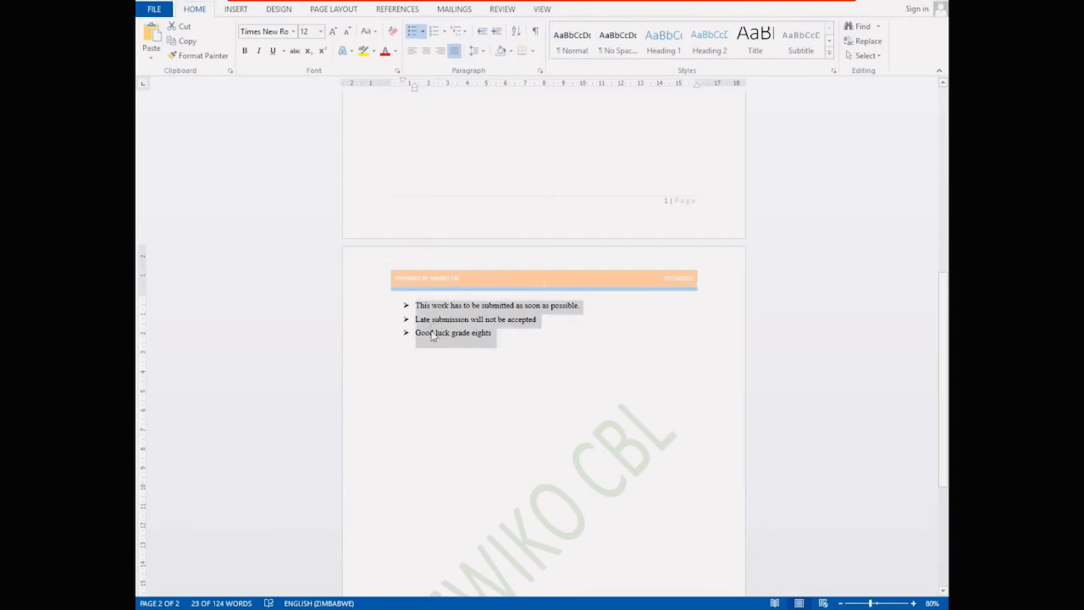
left_click(423, 32)
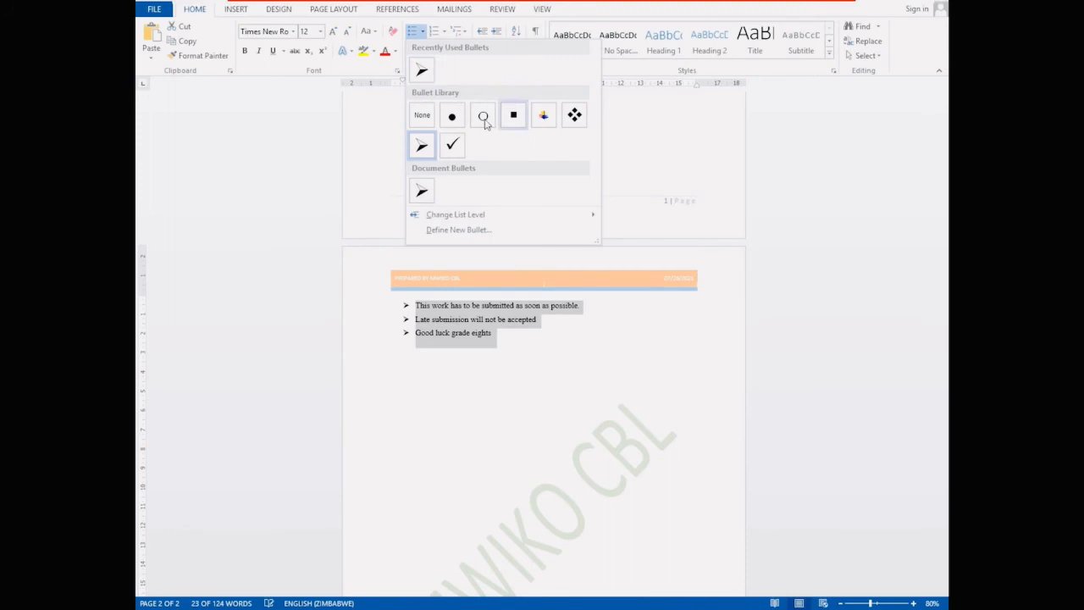
left_click(483, 117)
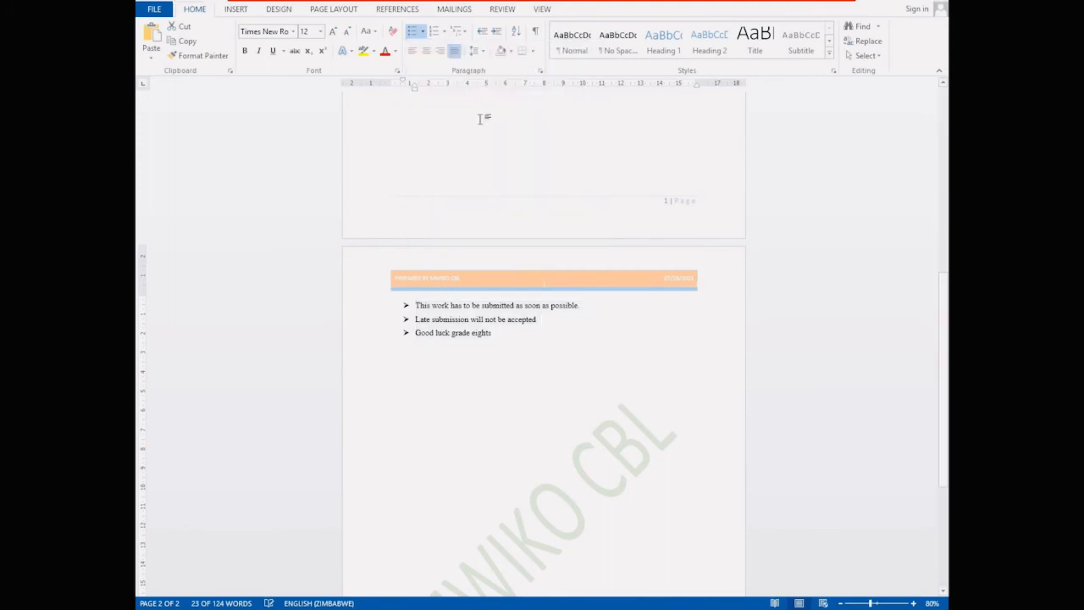
- Change the bullets of the three-line list to the four-diamond symbol and clear the selection
left_click(422, 32)
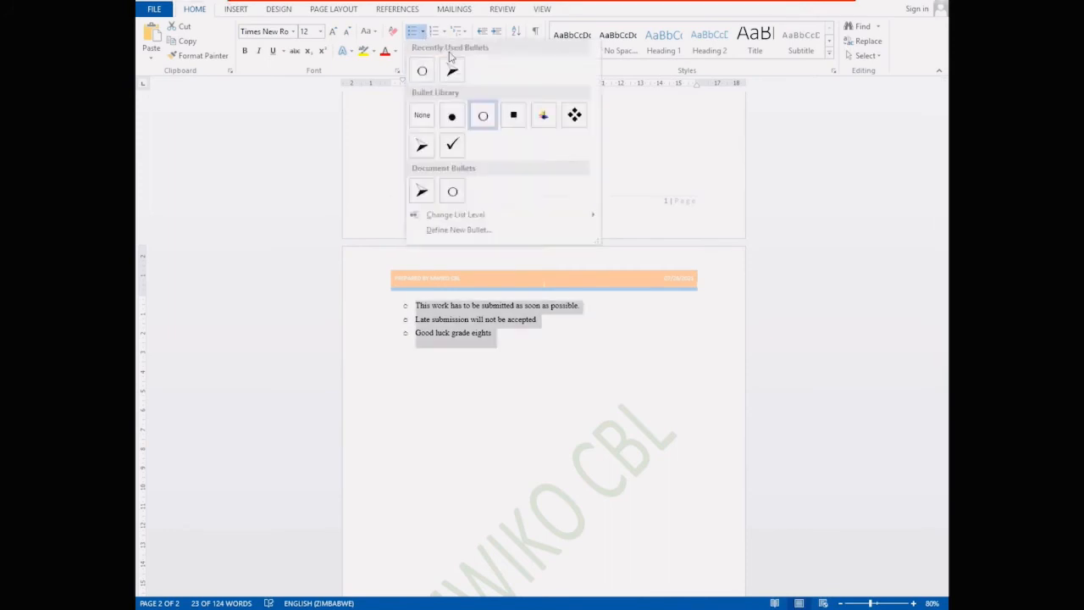
left_click(575, 116)
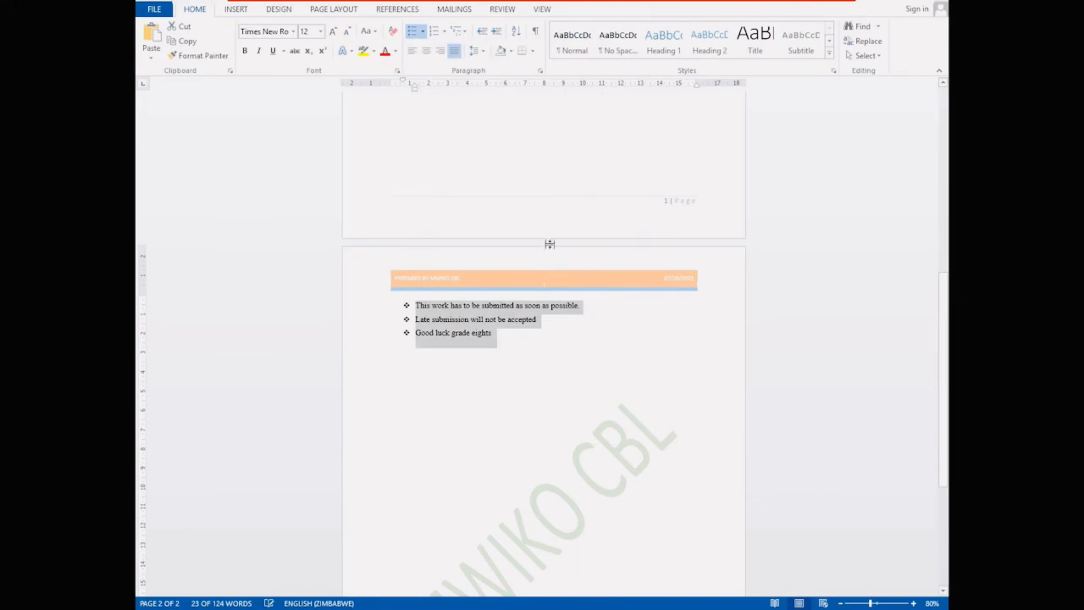
left_click(549, 336)
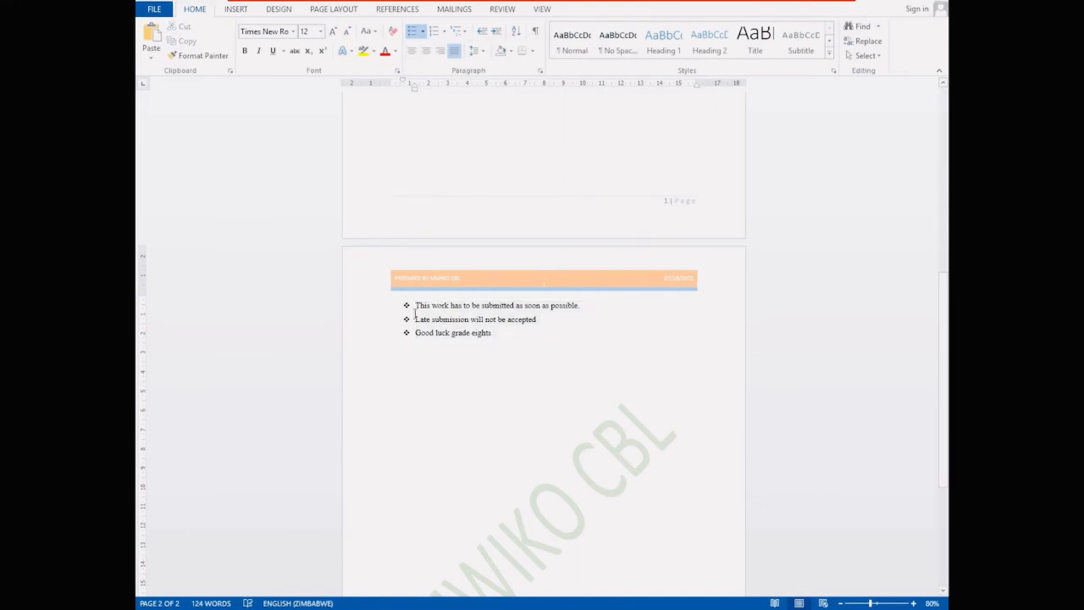
- Replace the bullets of the three-line list with (I), (II), (III) numbering
left_click_drag(413, 304, 532, 353)
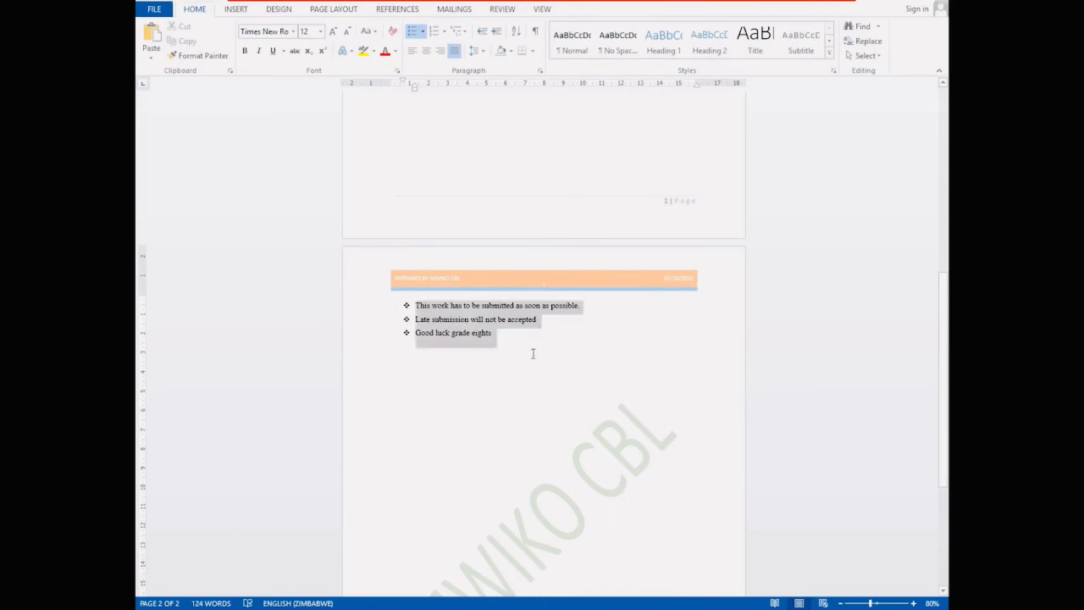
left_click(446, 34)
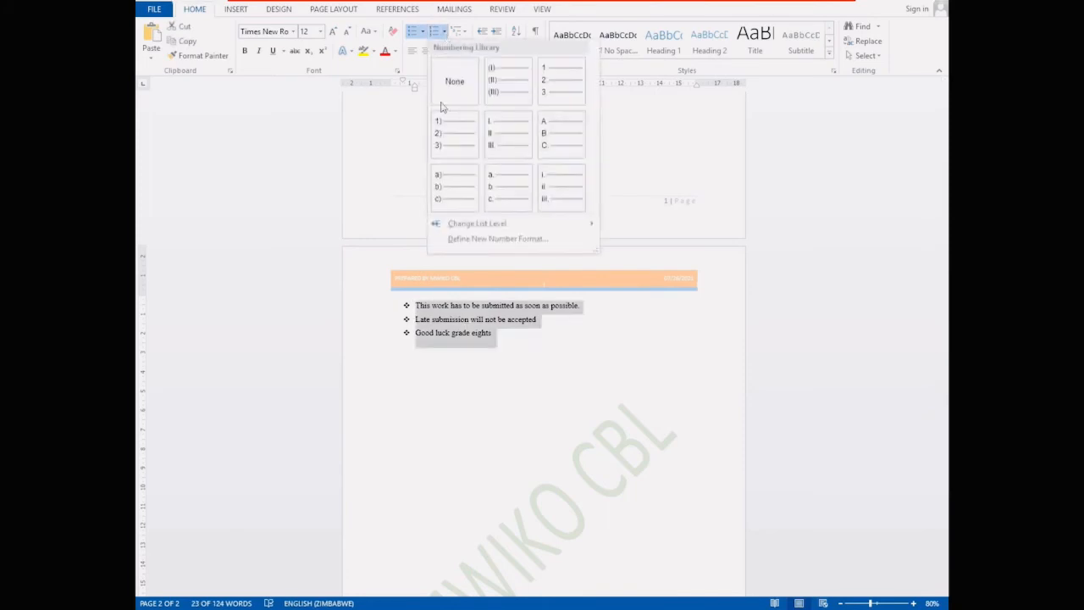
left_click(506, 81)
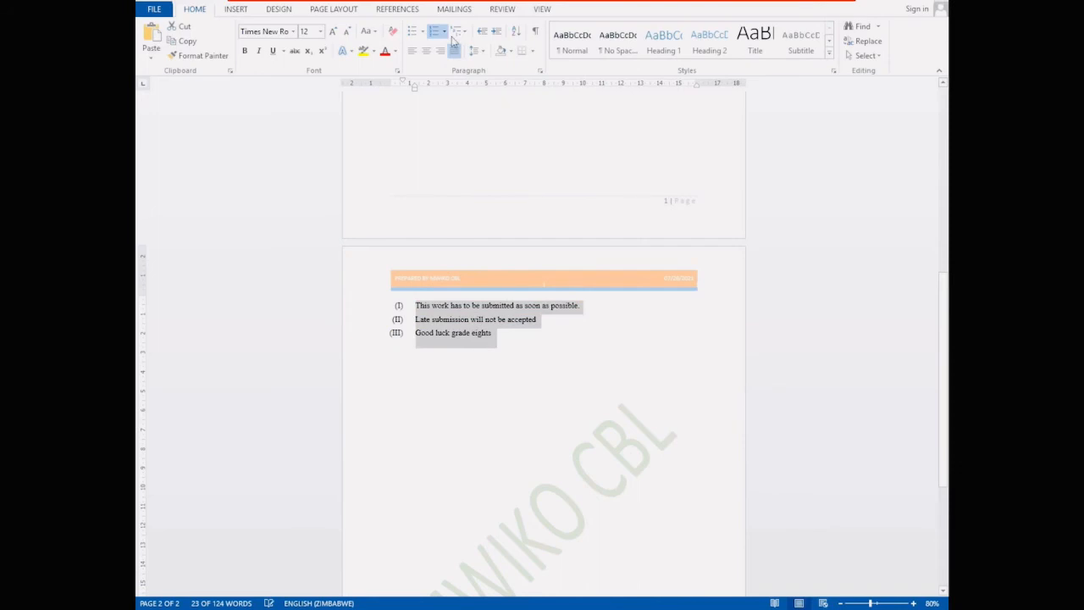
- Change the three-line list's numbering to the 1., 2., 3. format and switch it to the A., B., C. format
left_click(446, 34)
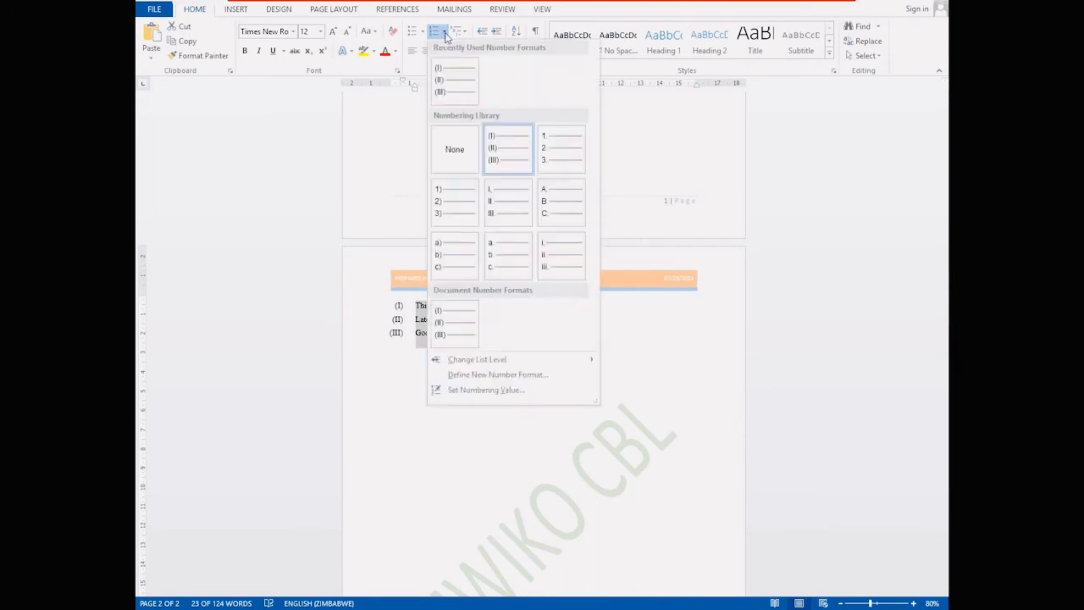
left_click(571, 171)
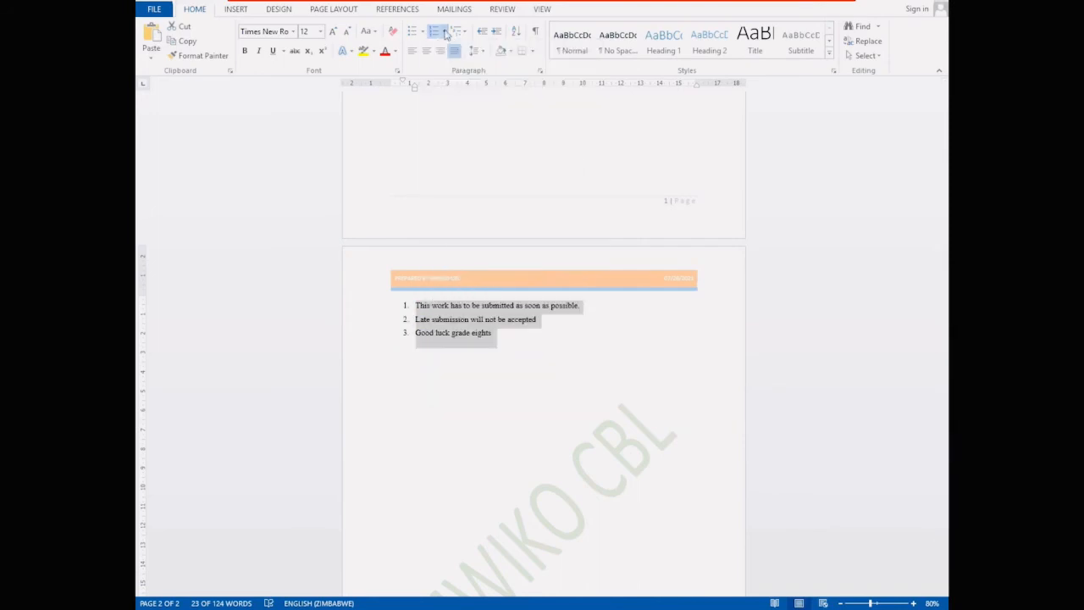
left_click(445, 33)
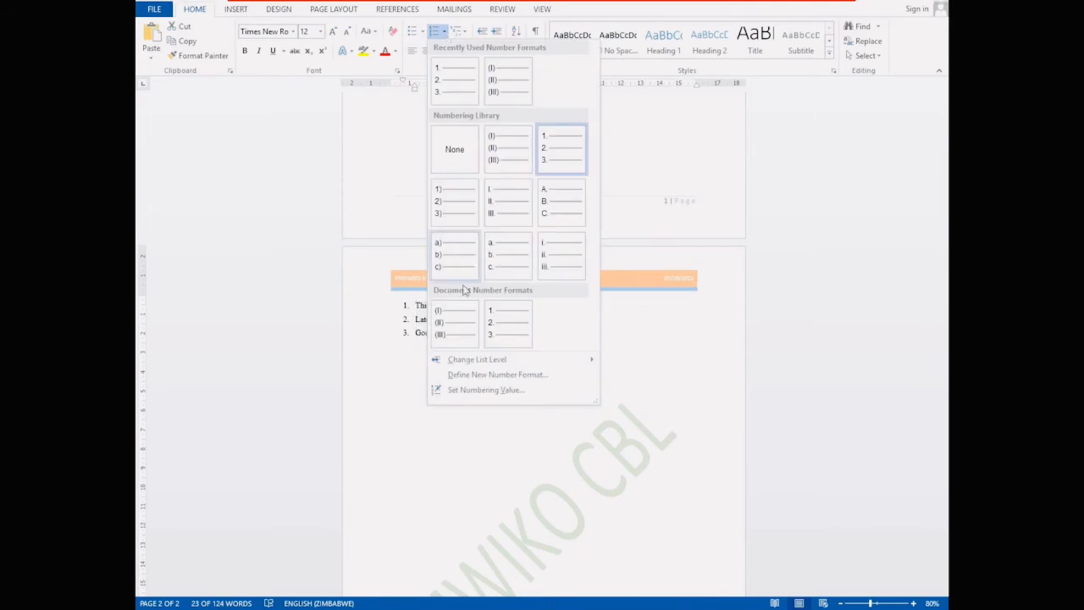
left_click(547, 222)
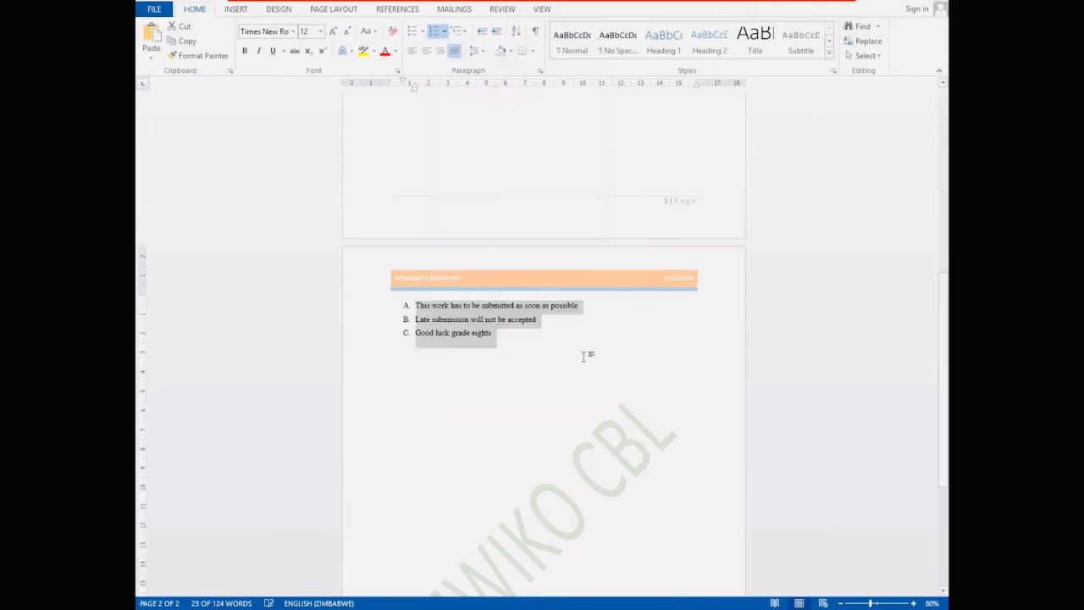
- Switch the three-line list to four-diamond bullets and start a plain, unbulleted paragraph below it
left_click(422, 31)
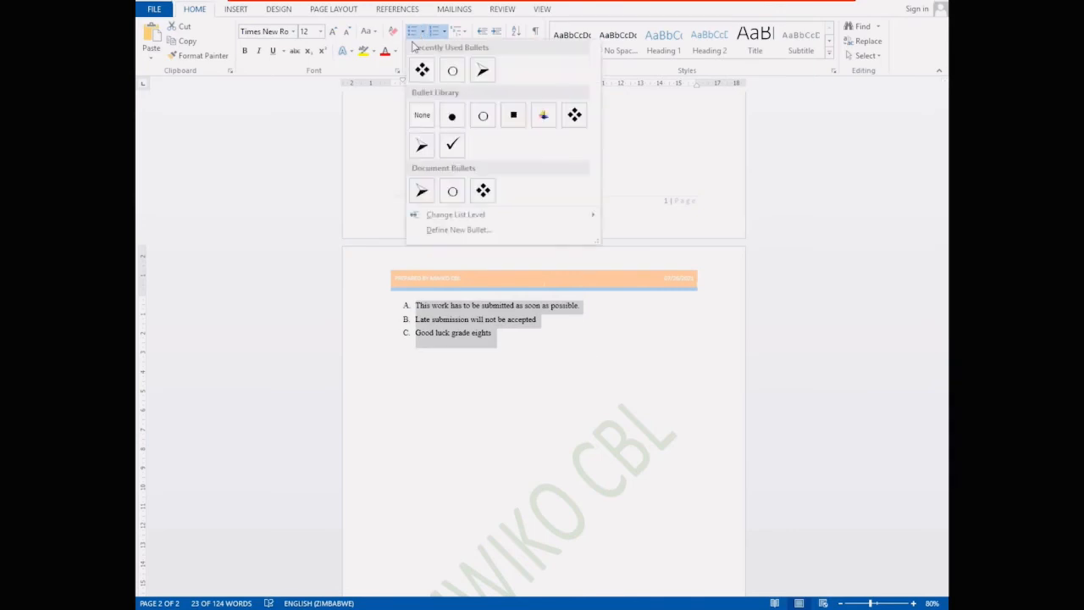
left_click(419, 74)
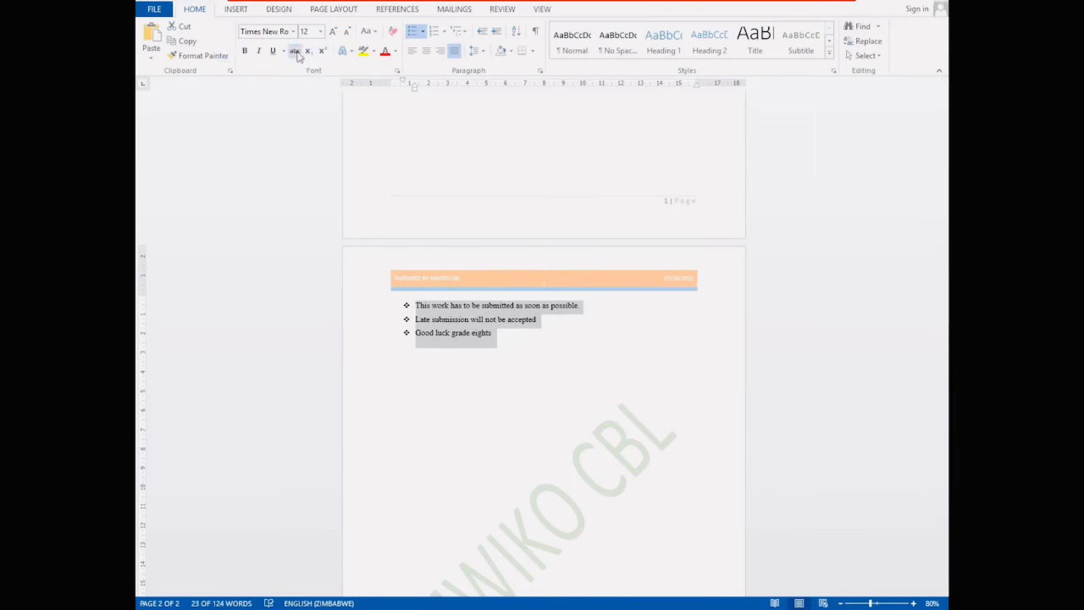
left_click(501, 344)
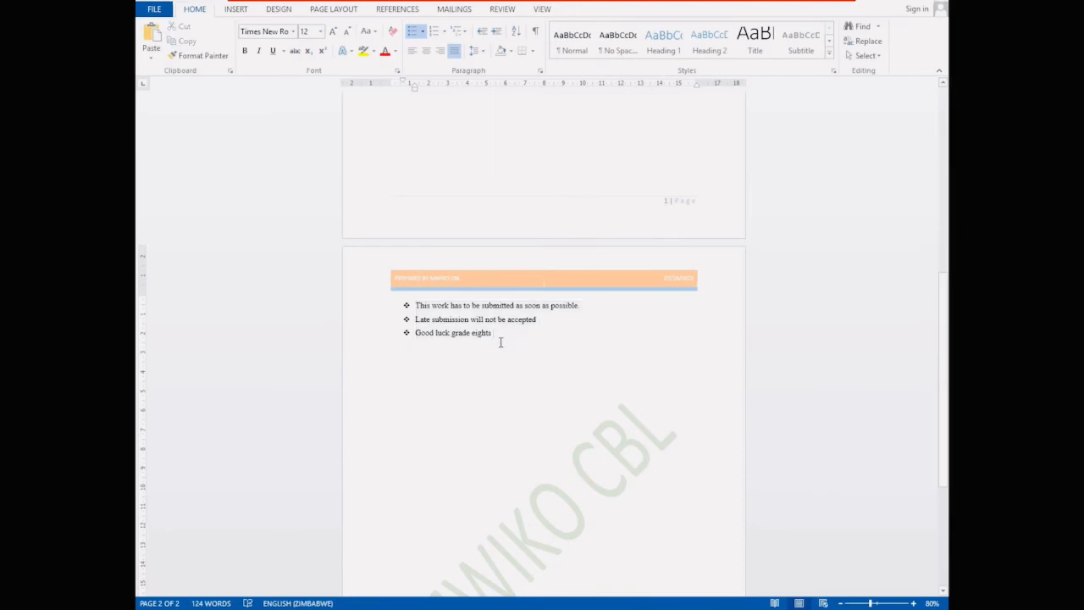
key("Return")
key("Return")
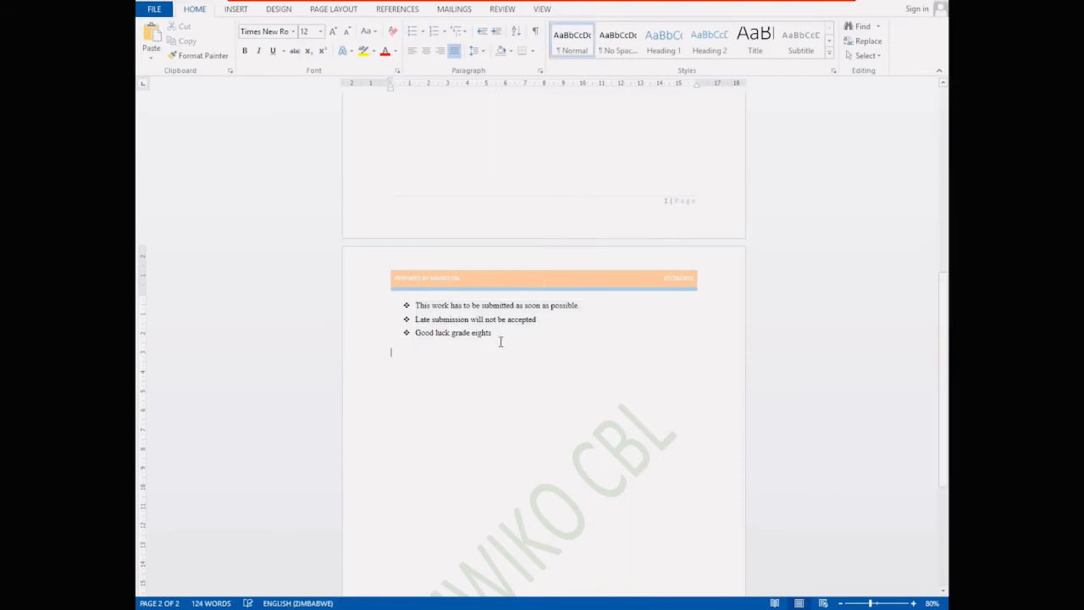
- Insert the picture "Rewired Logo for PCs" from the Pictures folder below the list and delete it from the page
left_click(236, 10)
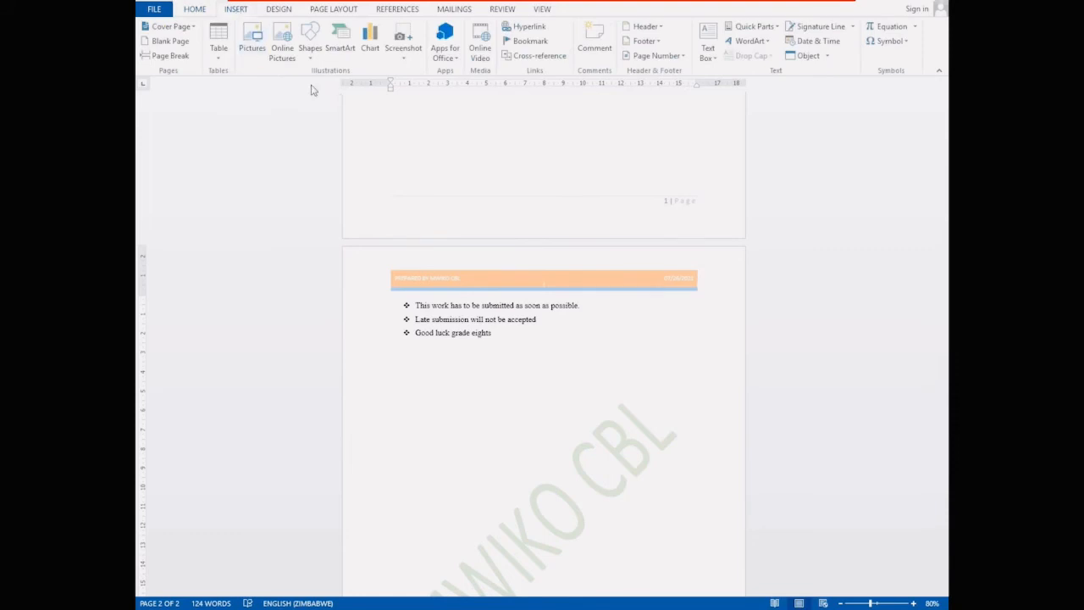
left_click(255, 51)
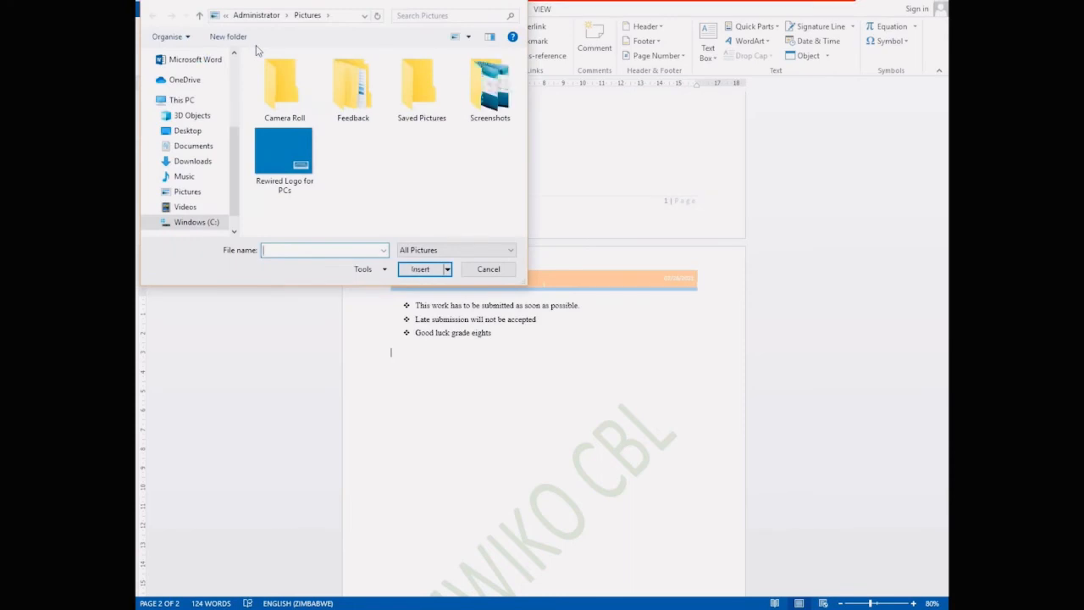
double_click(274, 97)
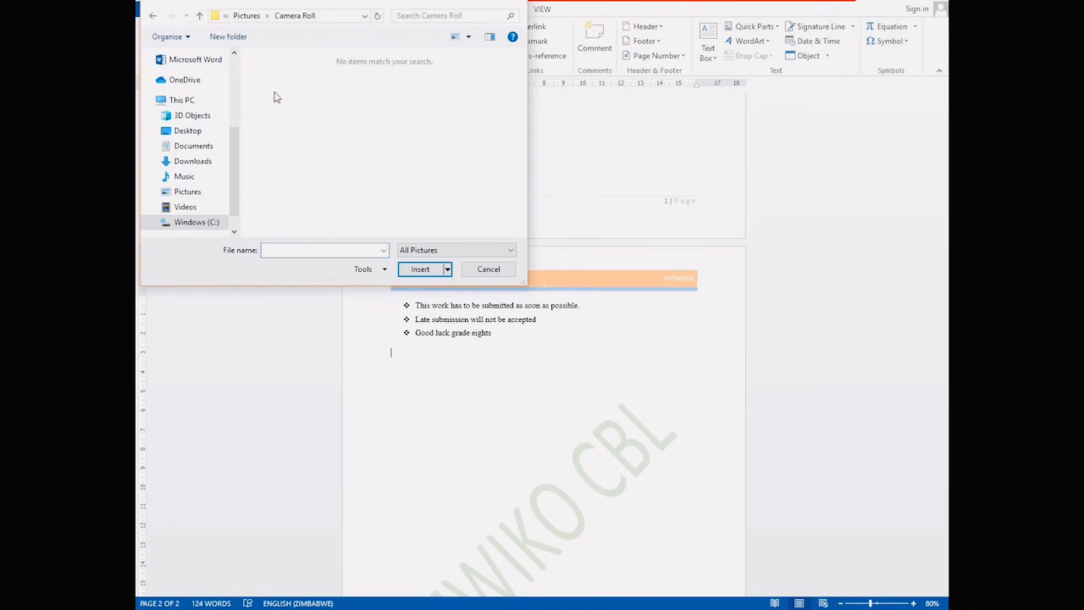
left_click(154, 17)
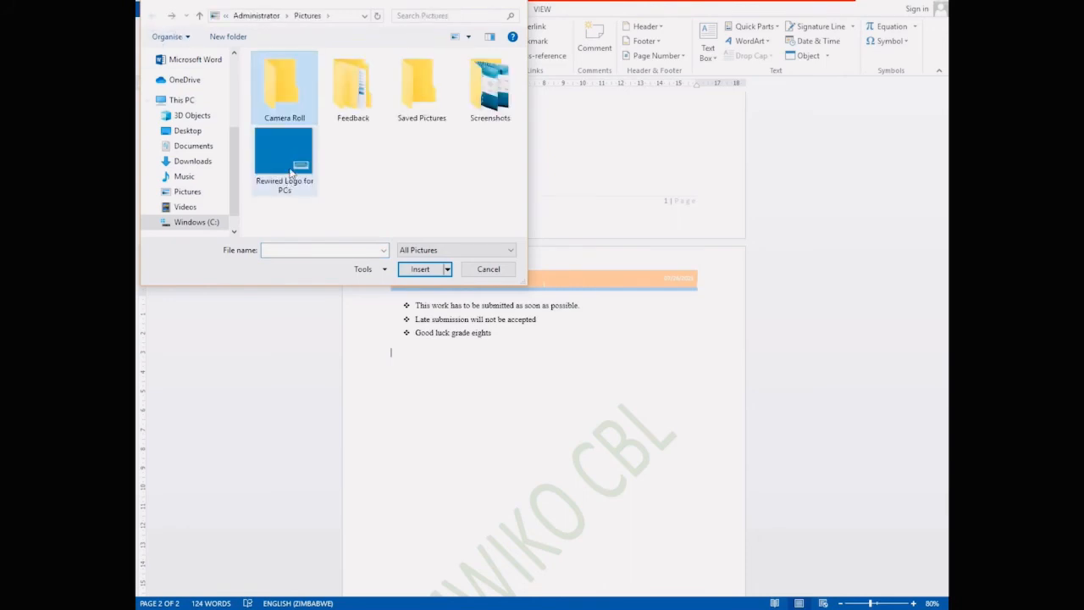
left_click(290, 171)
left_click(415, 268)
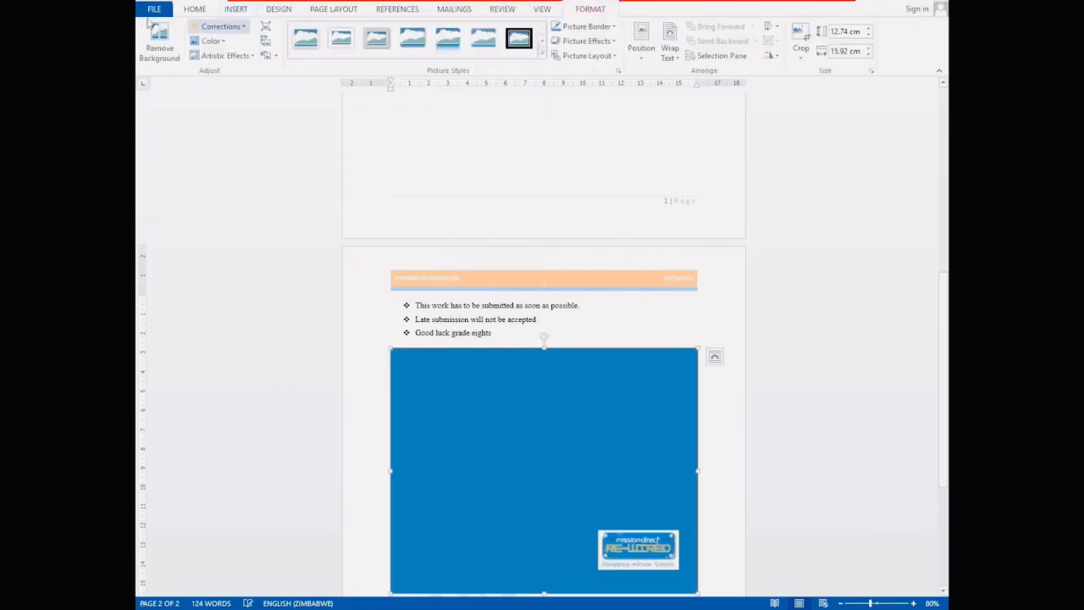
key("Delete")
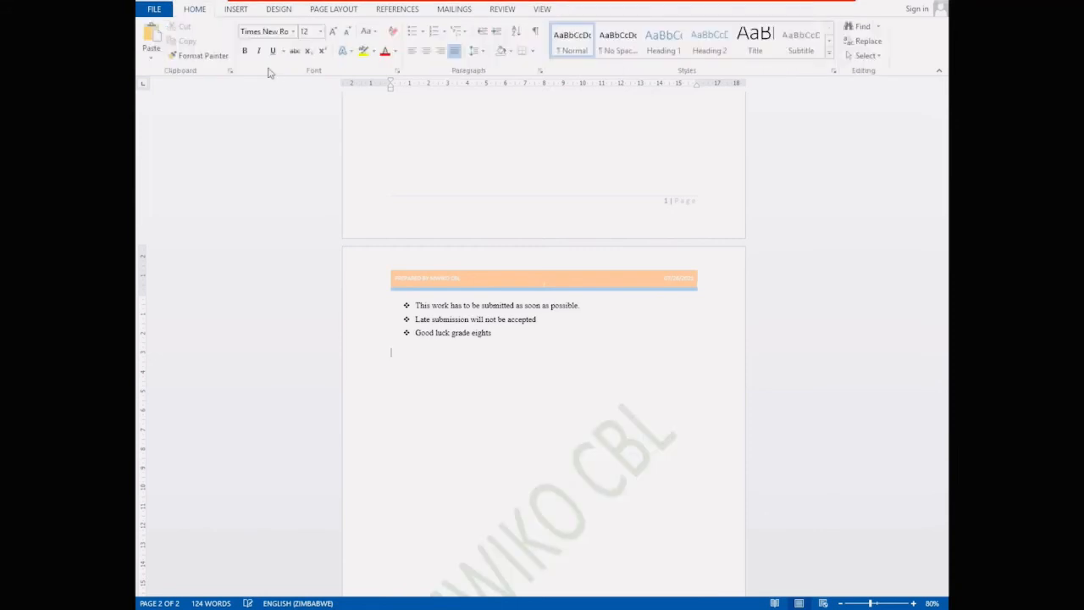
- Insert the picture "Screenshot (32)" from the Screenshots folder inside Pictures below the bulleted list
left_click(243, 11)
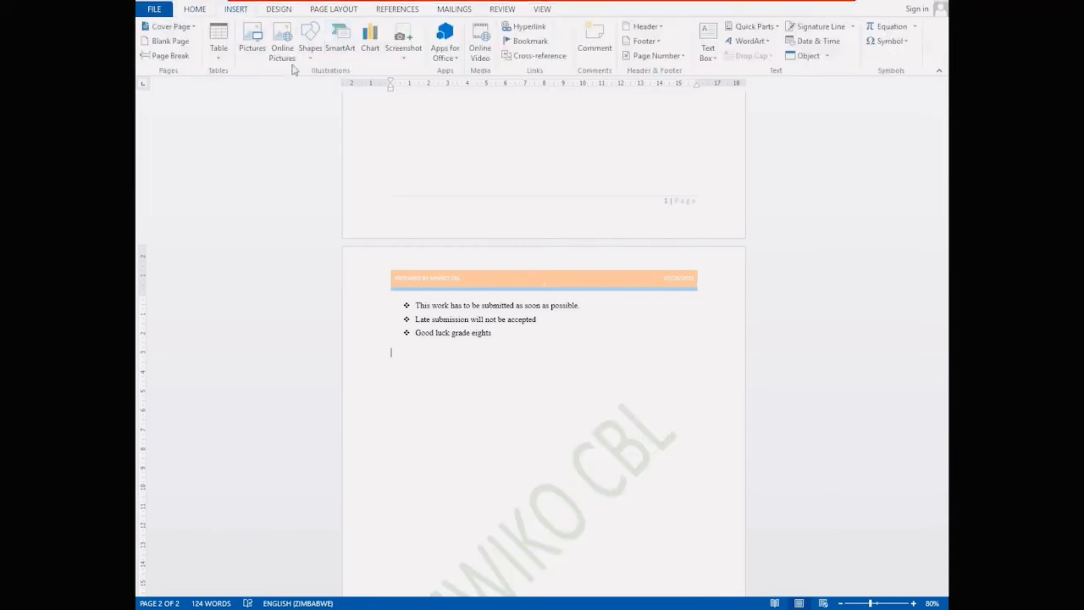
left_click(254, 50)
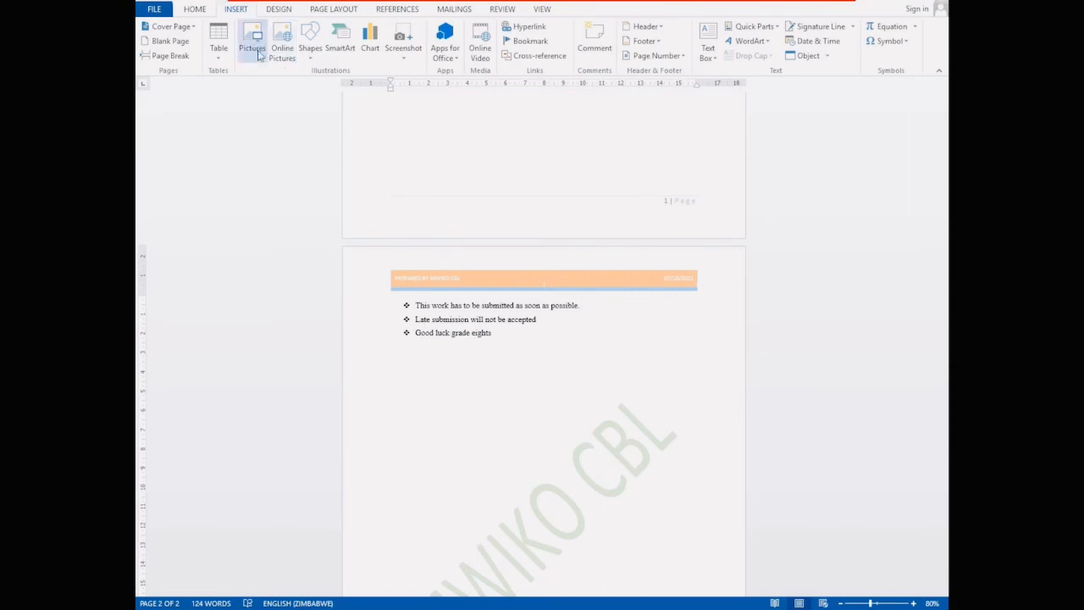
double_click(480, 95)
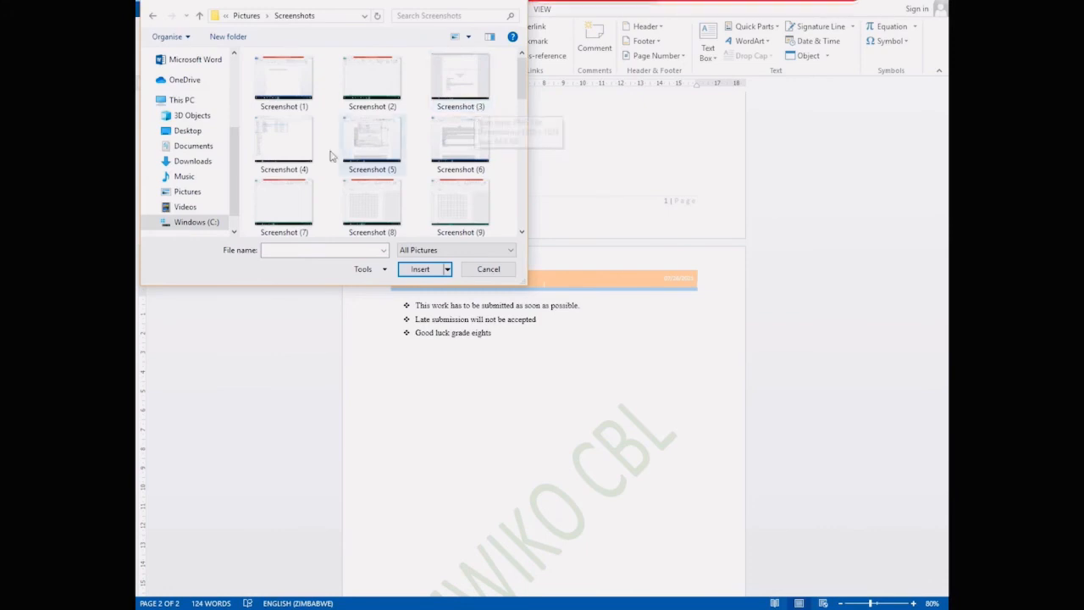
scroll(525, 225, "down", 3)
scroll(525, 224, "down", 5)
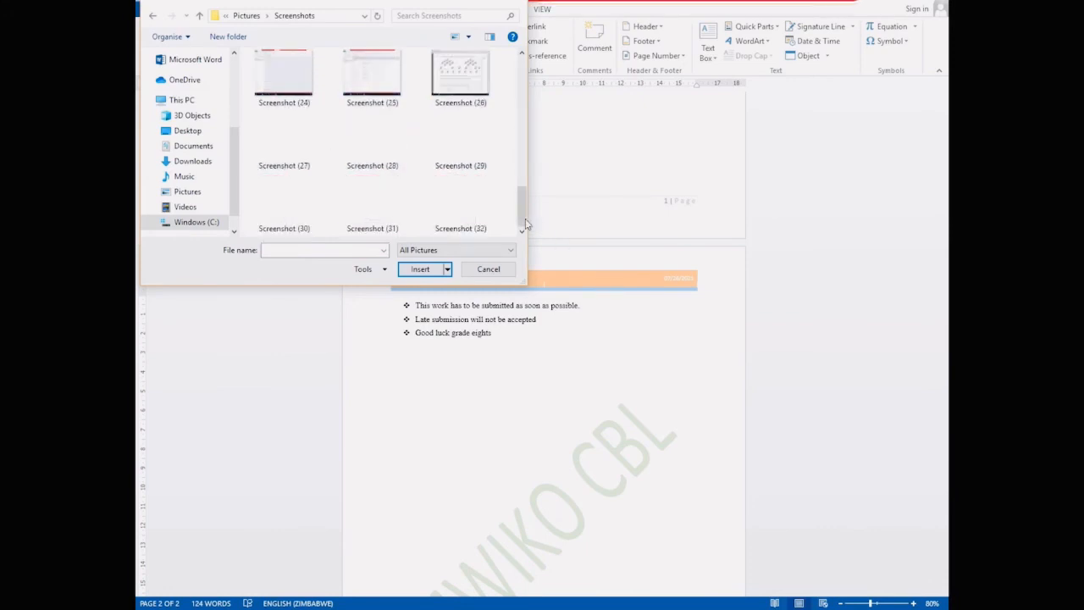
left_click(464, 140)
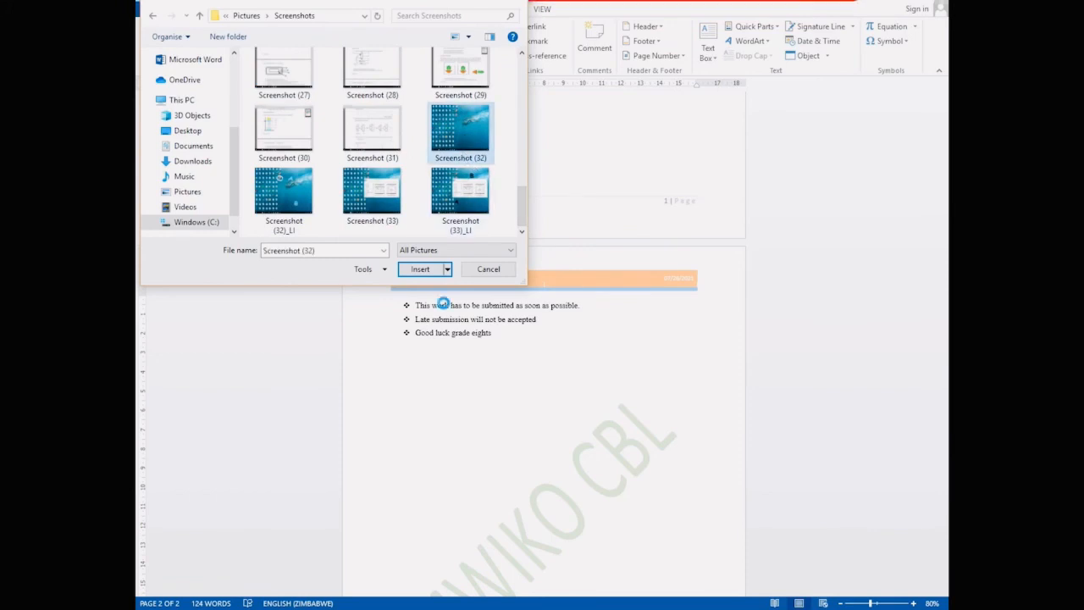
left_click(428, 270)
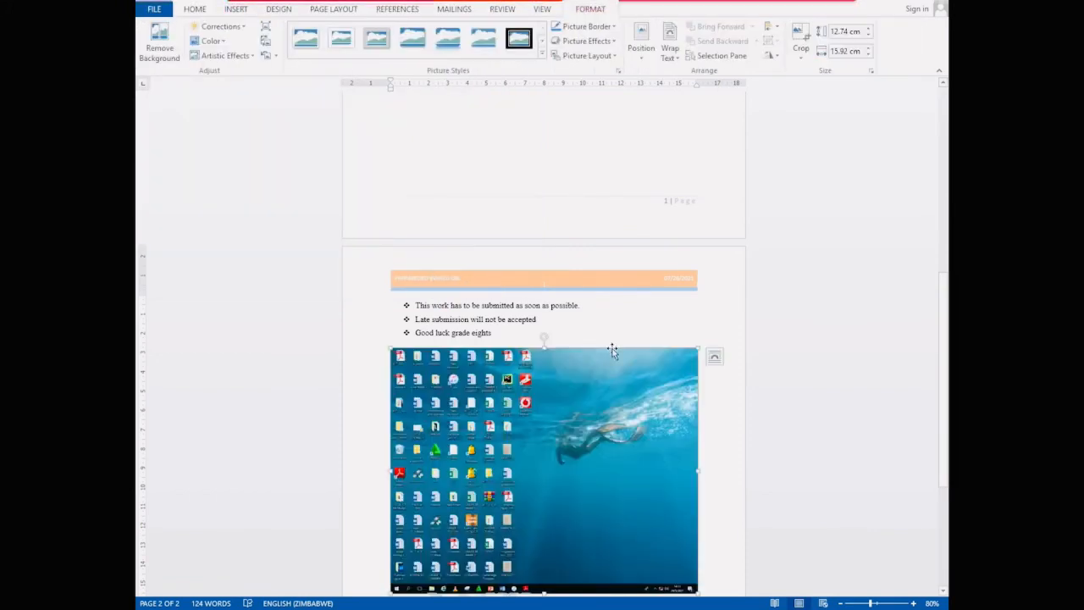
- Shrink the inserted screenshot picture to about 8.4 cm high and 12.9 cm wide
scroll(561, 454, "down", 2)
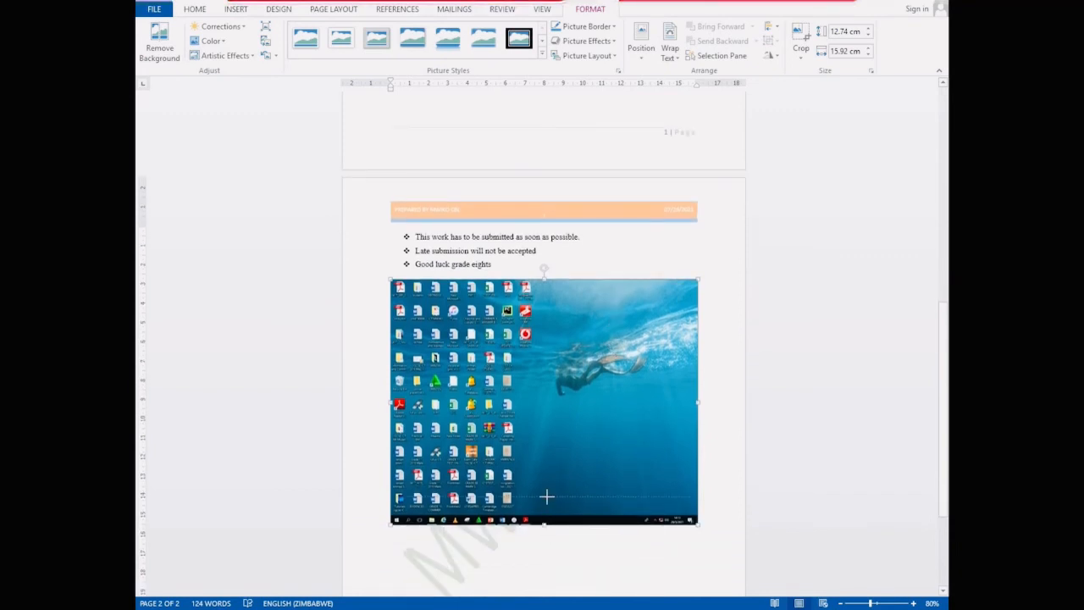
left_click_drag(546, 496, 547, 496)
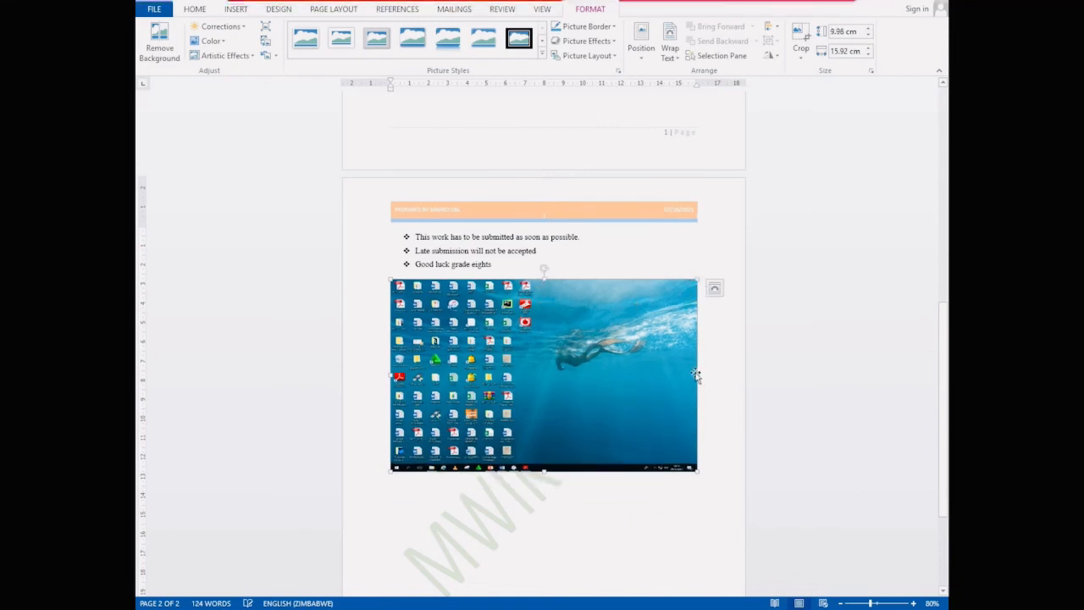
left_click_drag(661, 373, 662, 373)
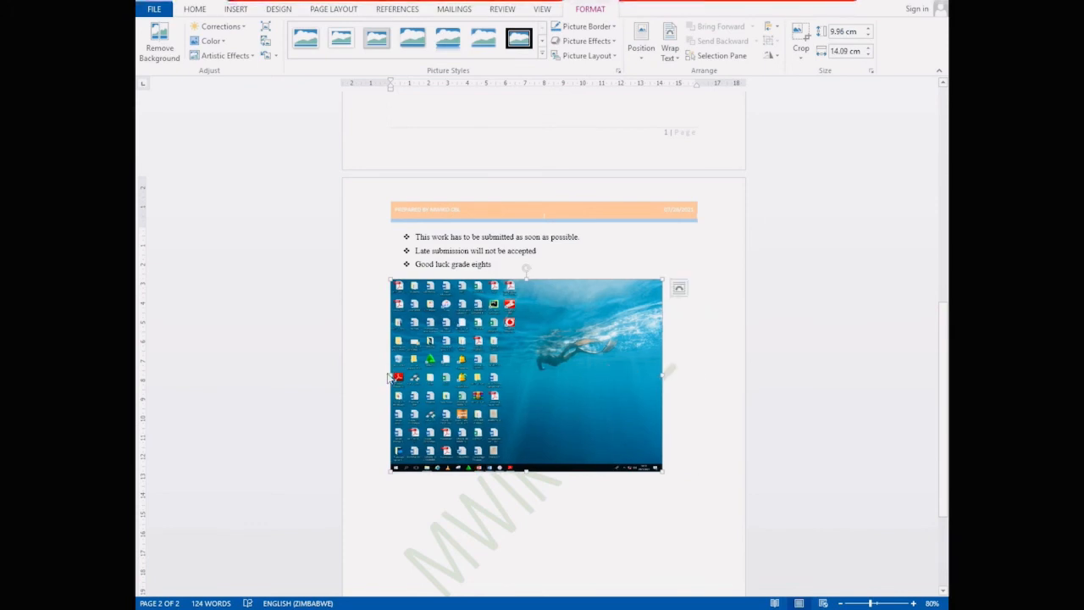
left_click_drag(389, 376, 411, 376)
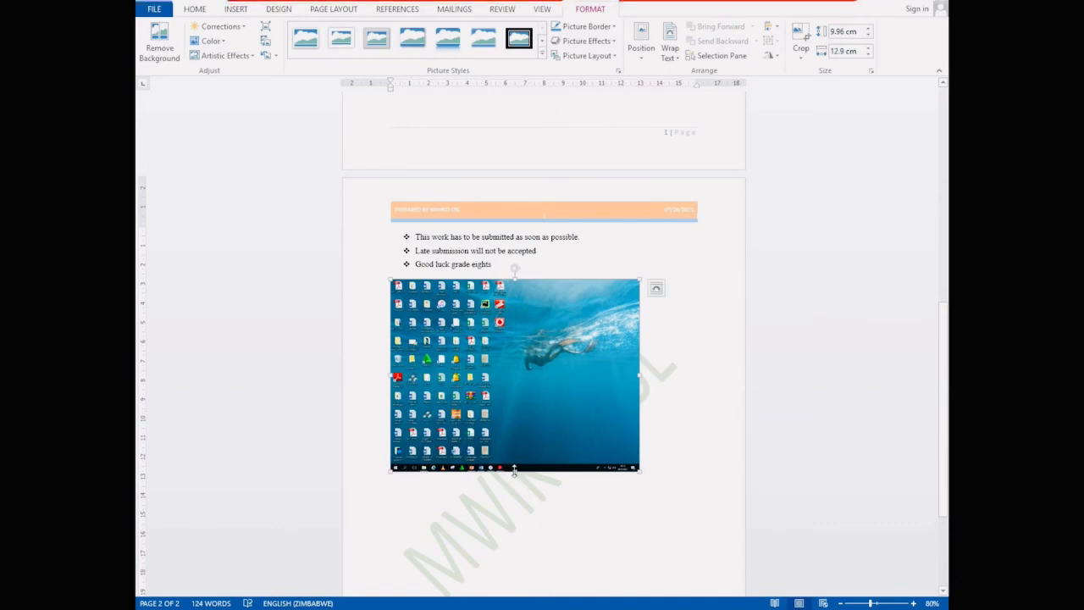
left_click_drag(513, 469, 514, 441)
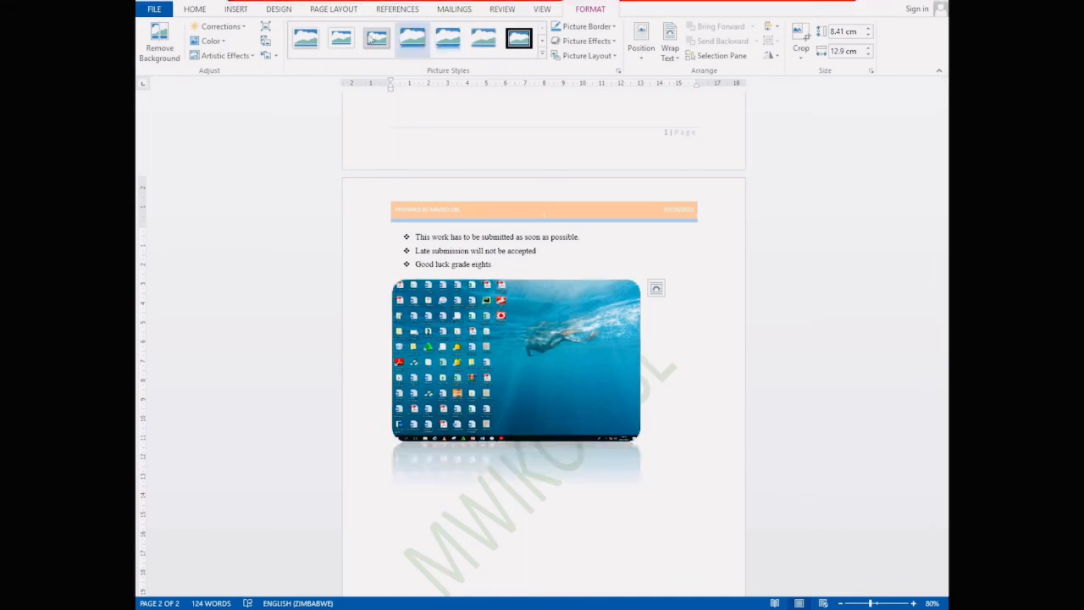
left_click(236, 11)
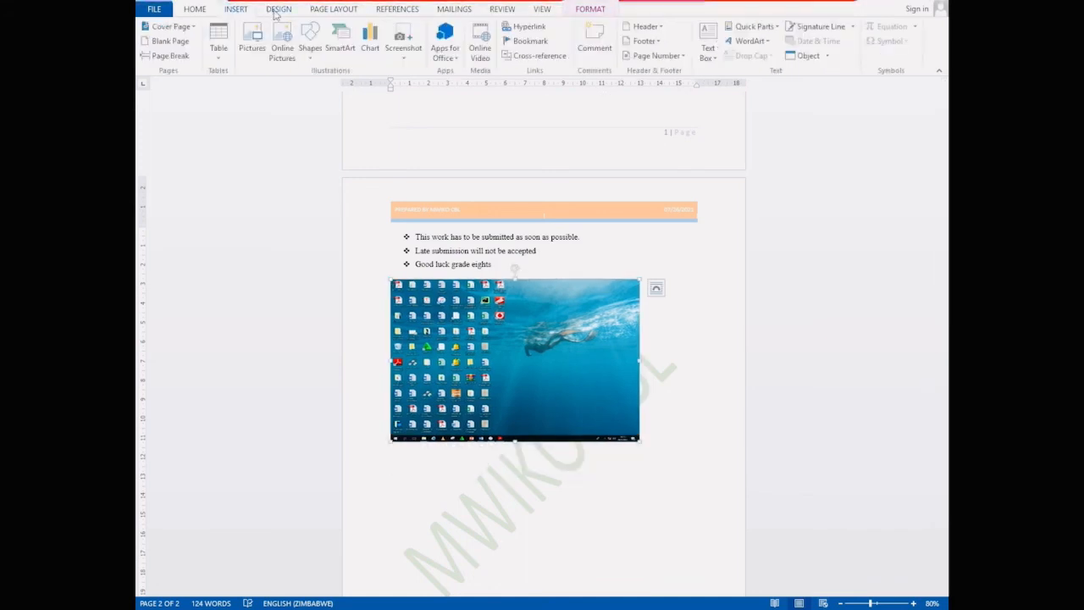
left_click(278, 12)
left_click(330, 10)
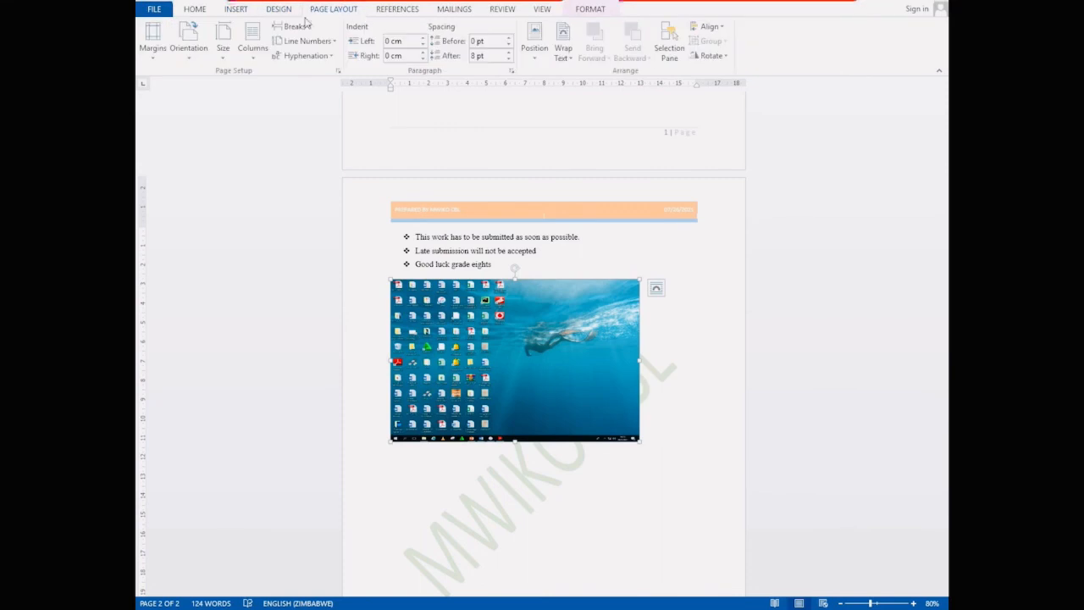
left_click(285, 12)
- Draw a text box over the right part of the picture and enlarge it to about 6.6 cm high and 6.4 cm wide
left_click(242, 10)
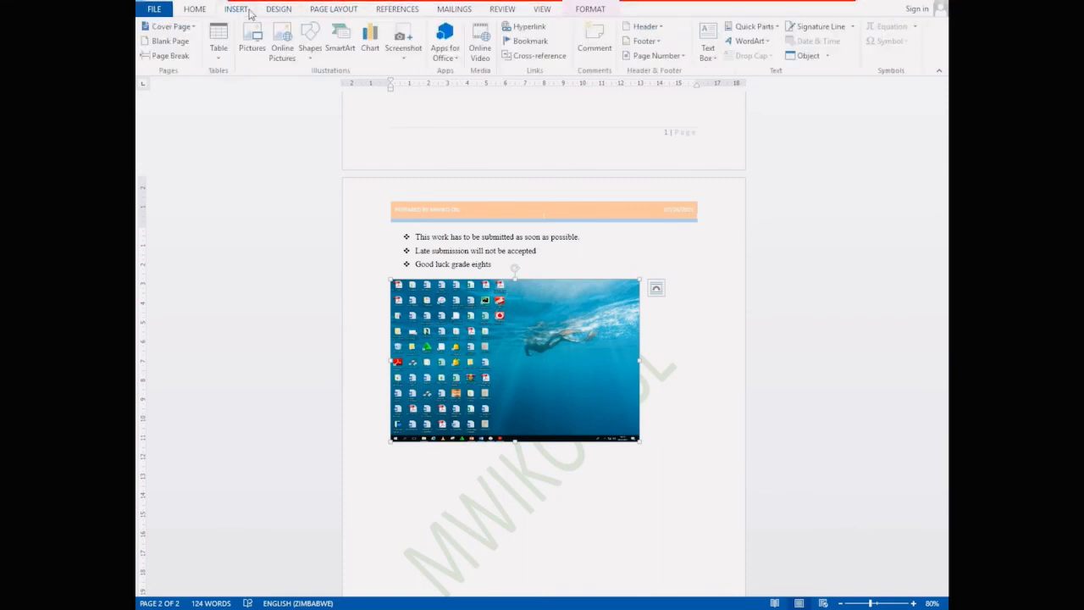
left_click(712, 59)
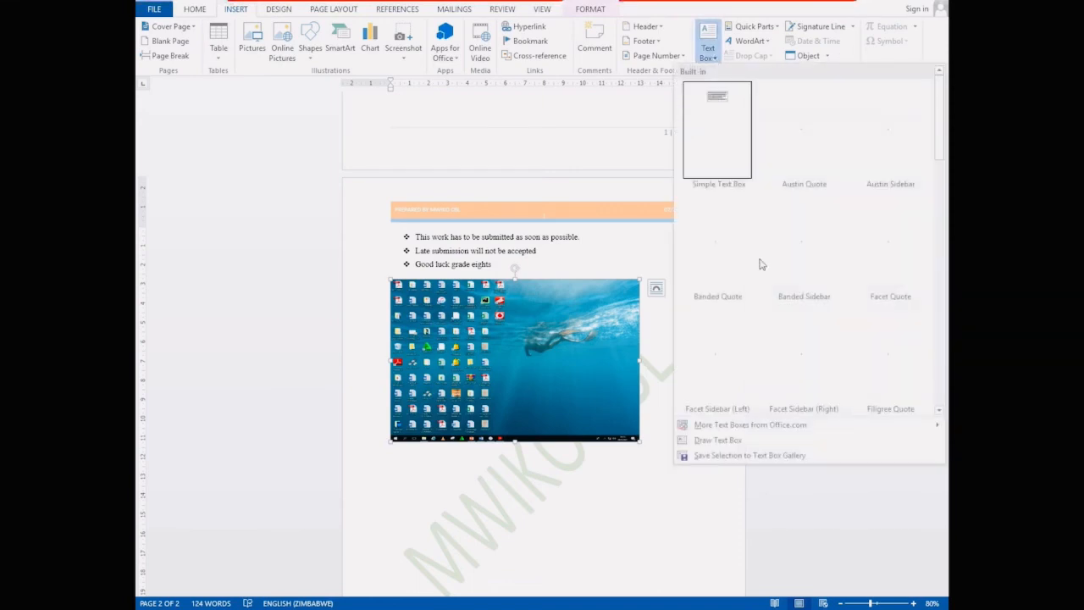
left_click(718, 441)
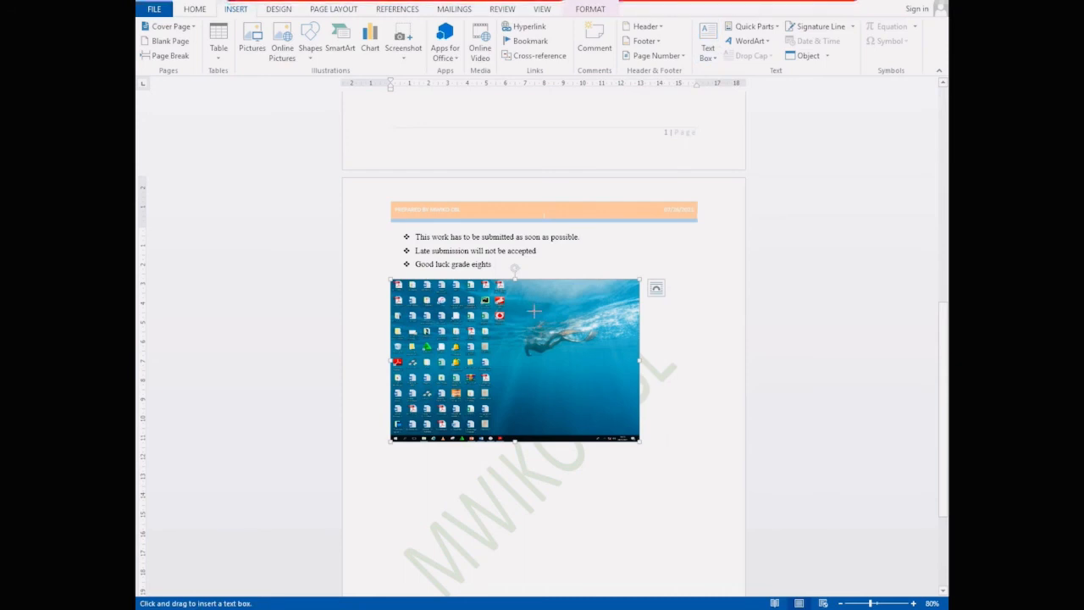
mouse_move(534, 311)
left_mouse_down()
mouse_move(613, 389)
mouse_move(628, 424)
left_mouse_up()
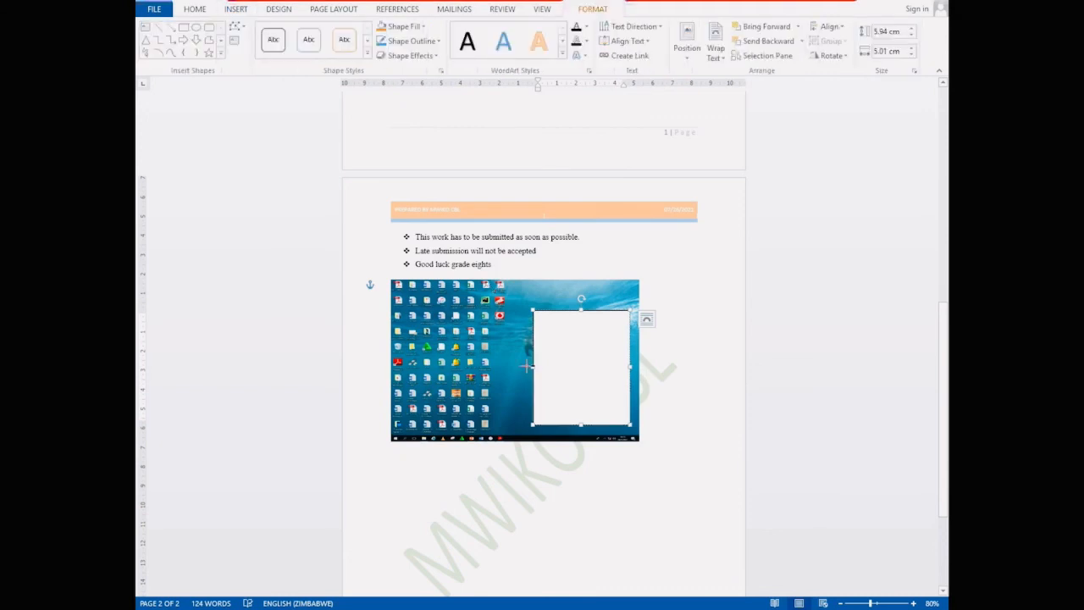
left_click_drag(526, 366, 506, 366)
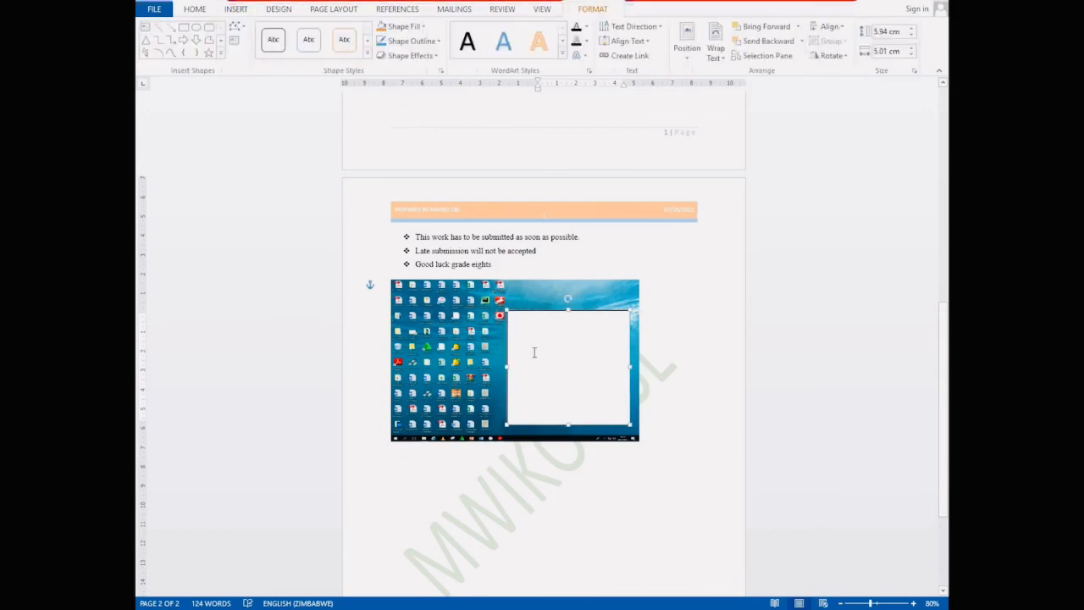
left_click_drag(567, 312, 569, 299)
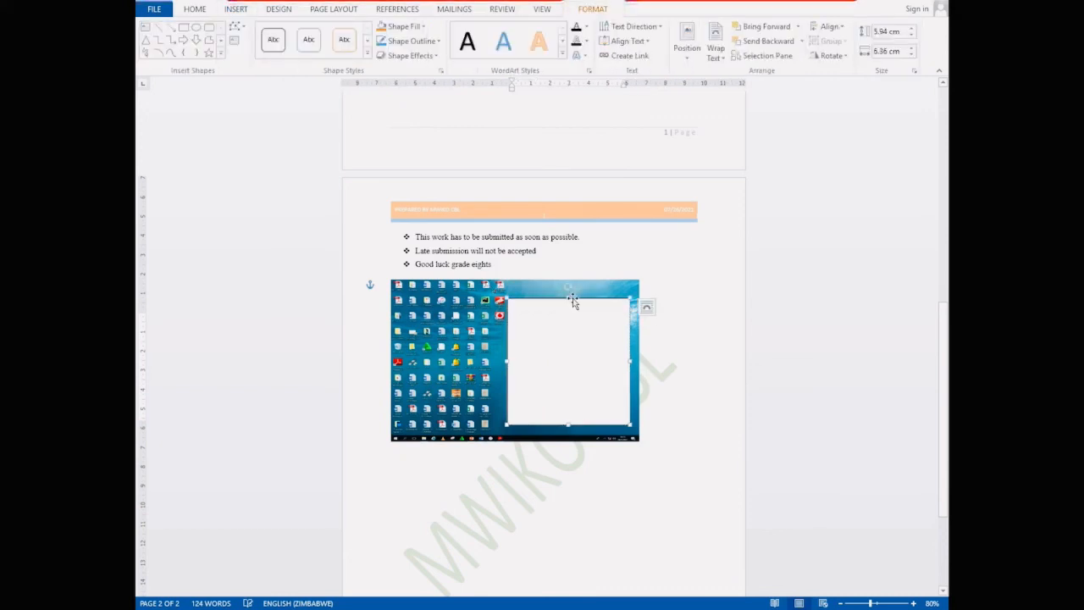
- Move the three bulleted lines above the picture into the text box, keeping their source formatting
left_click_drag(495, 264, 412, 238)
key("super+c")
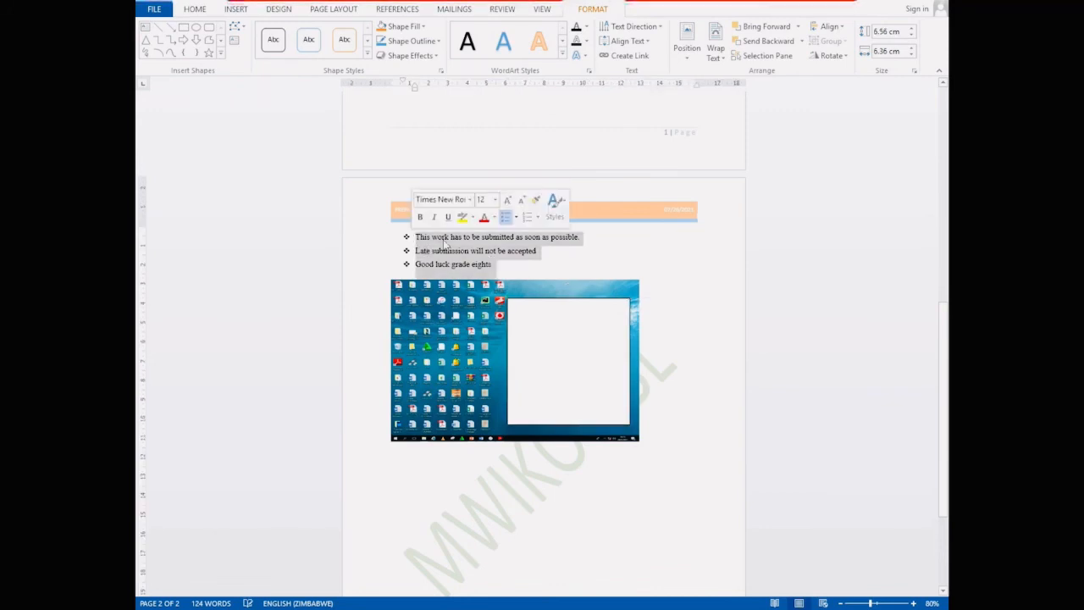
right_click(444, 241)
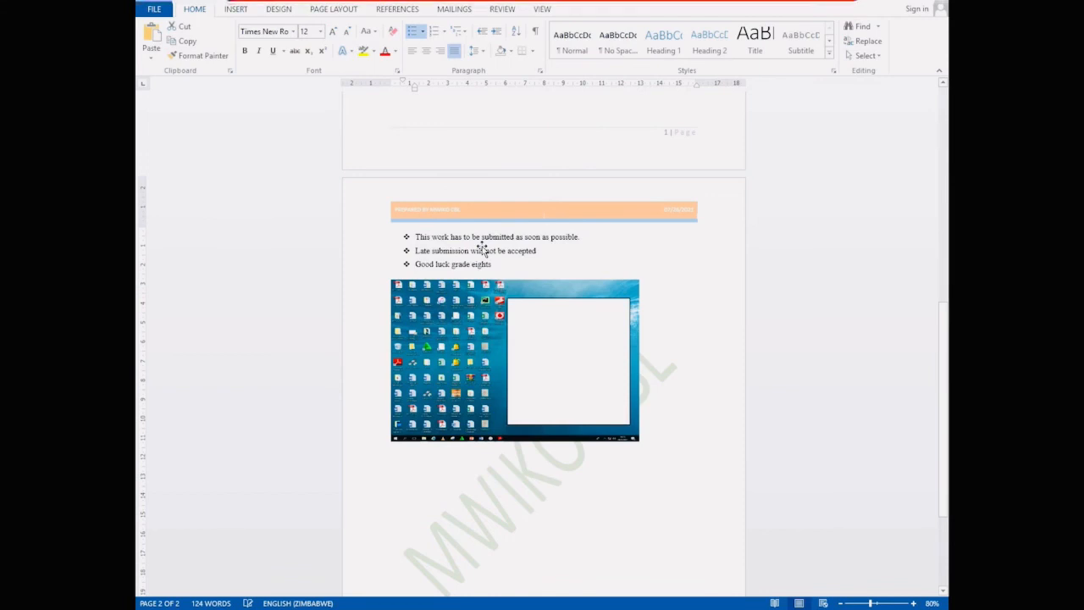
right_click(526, 273)
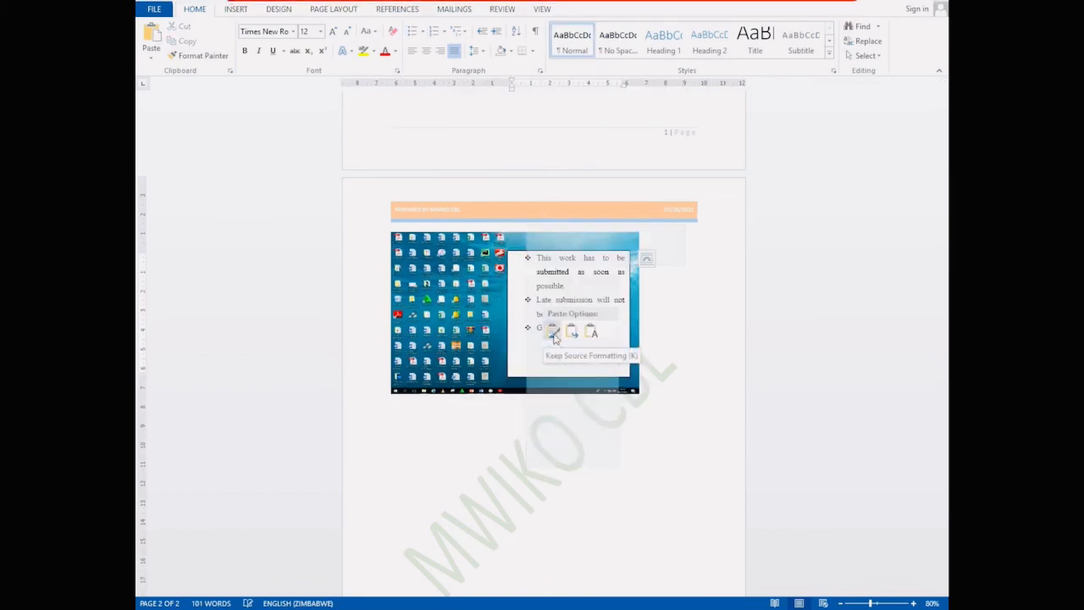
left_click(554, 335)
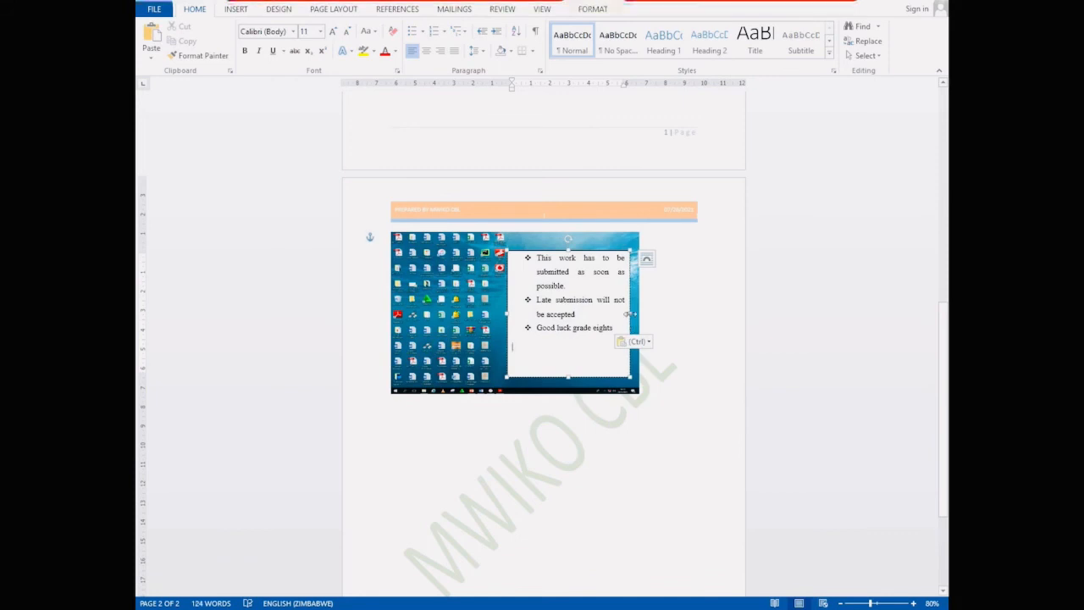
- Adjust the text box's side edges, extending it further left and ending it inside the picture's right edge, and deselect it
left_click_drag(629, 313, 640, 313)
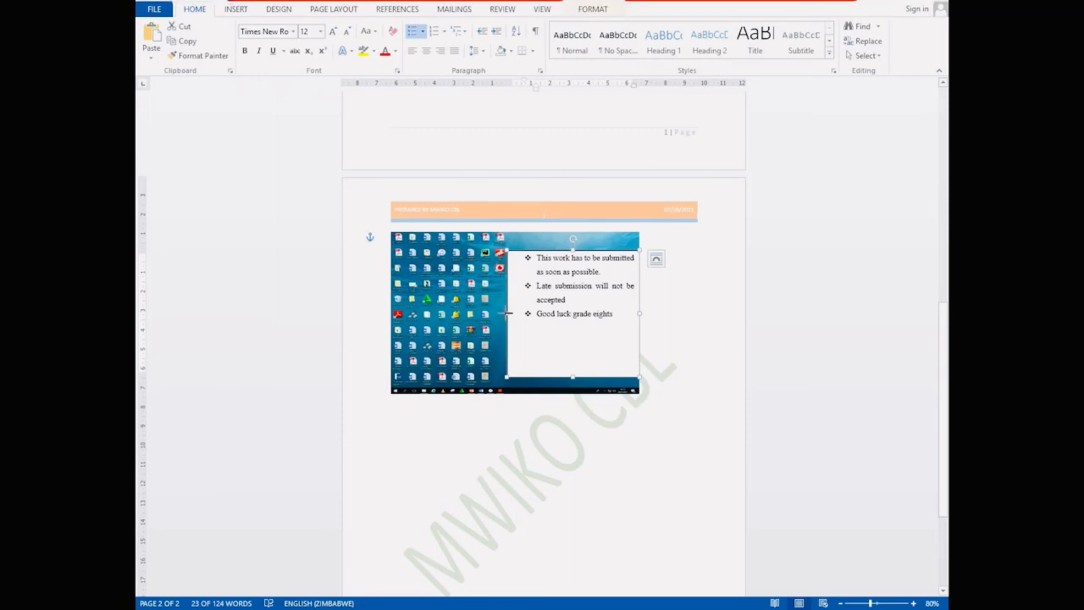
left_click_drag(506, 313, 496, 313)
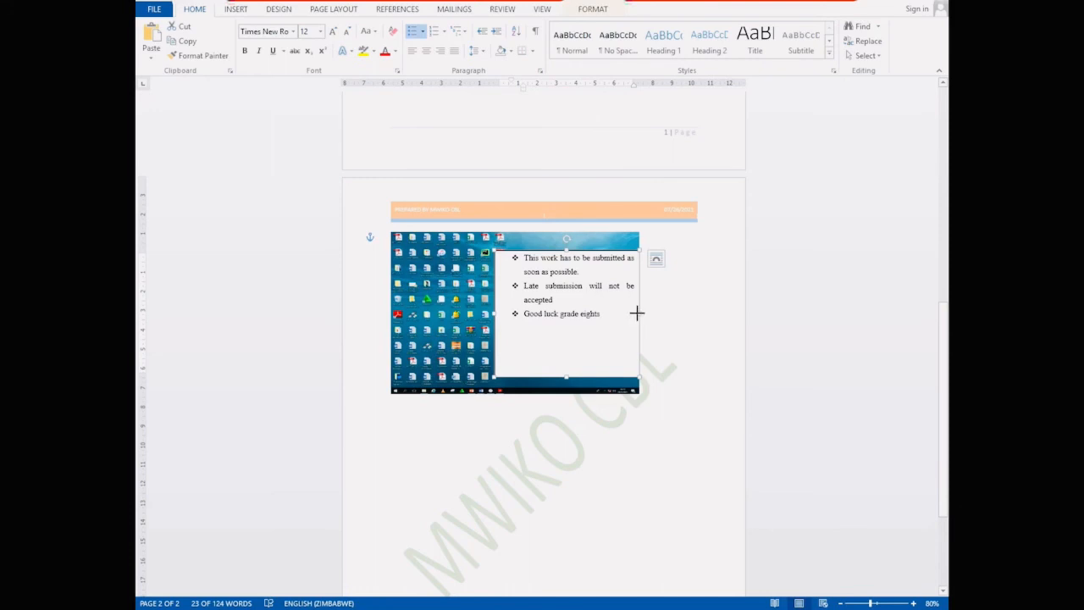
left_click_drag(637, 313, 620, 314)
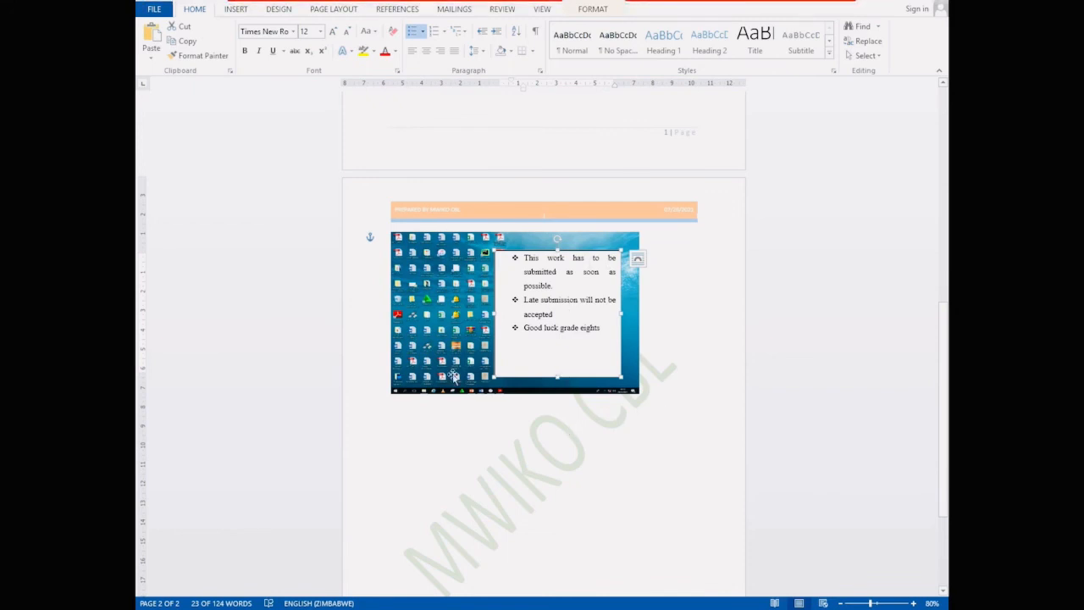
left_click(617, 434)
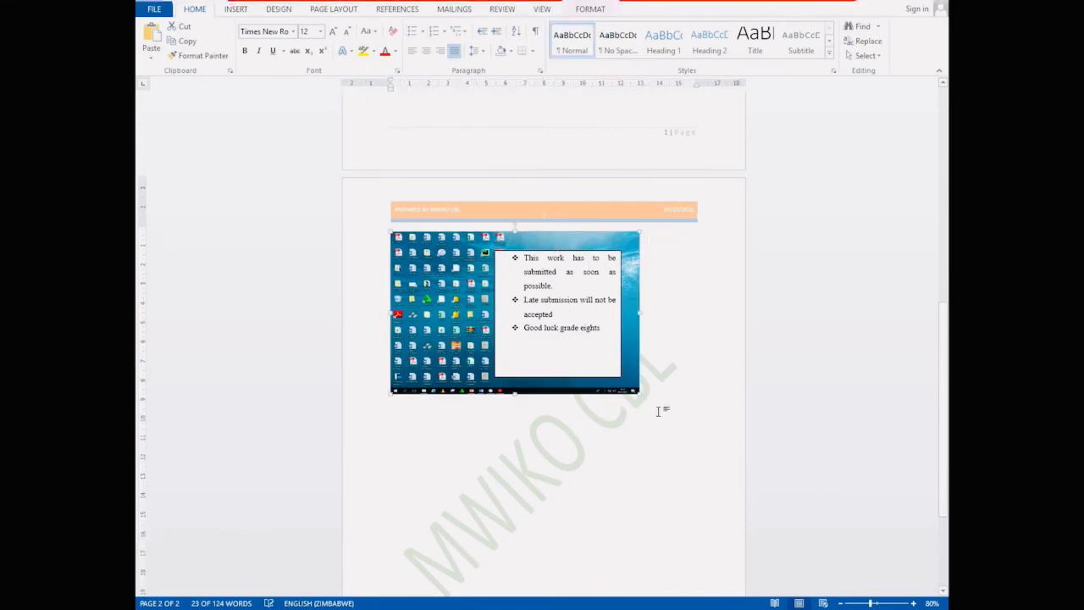
left_click(658, 412)
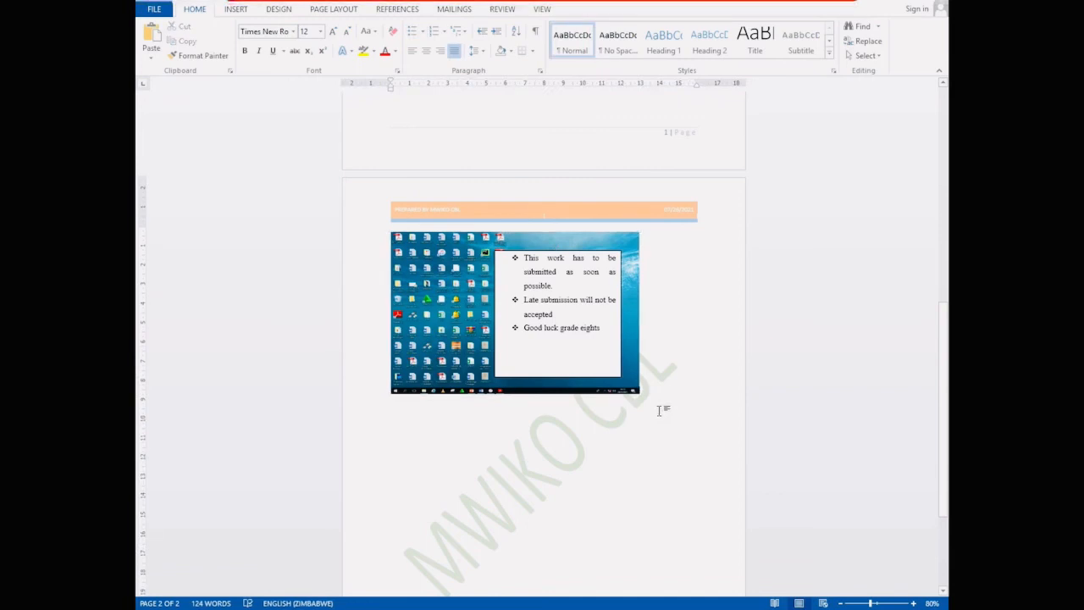
- Insert a table with six columns and five rows below the picture and enlarge it to the full text width
left_click(237, 10)
left_click(218, 49)
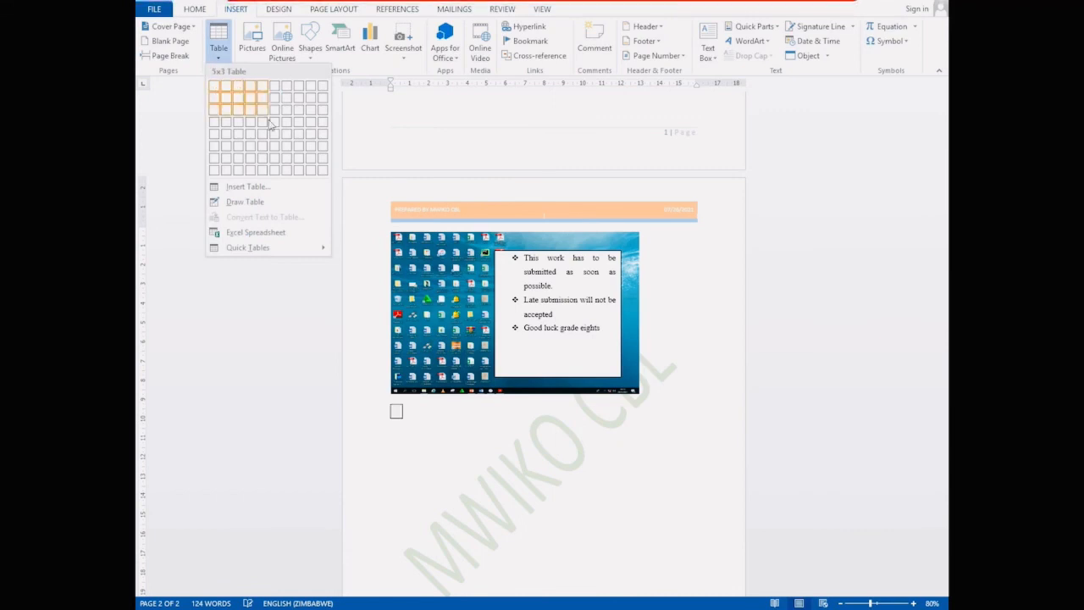
left_click(274, 138)
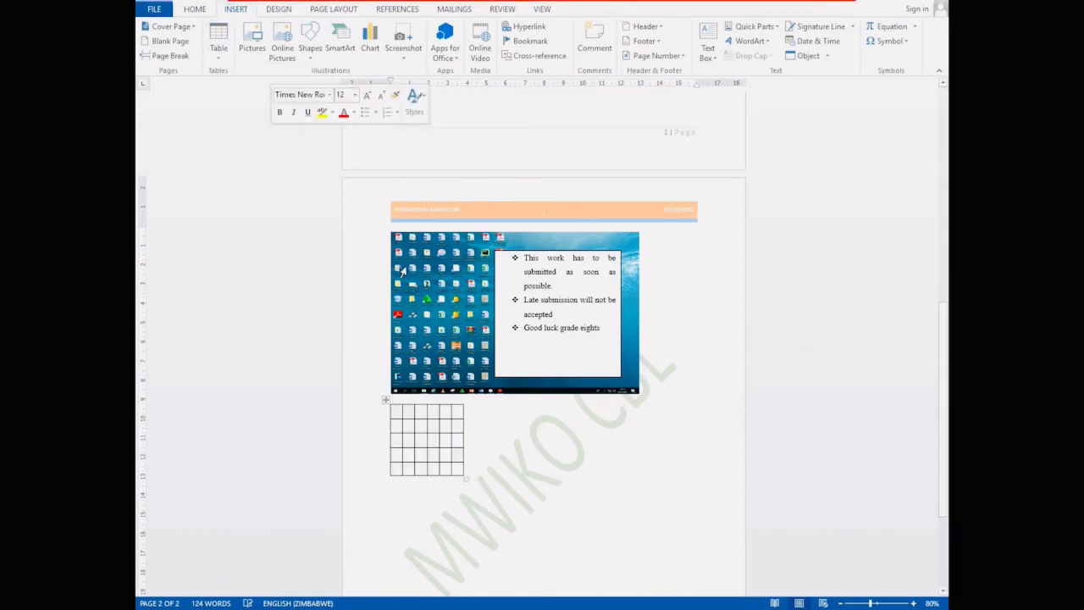
scroll(536, 489, "up", 3)
scroll(536, 490, "down", 3)
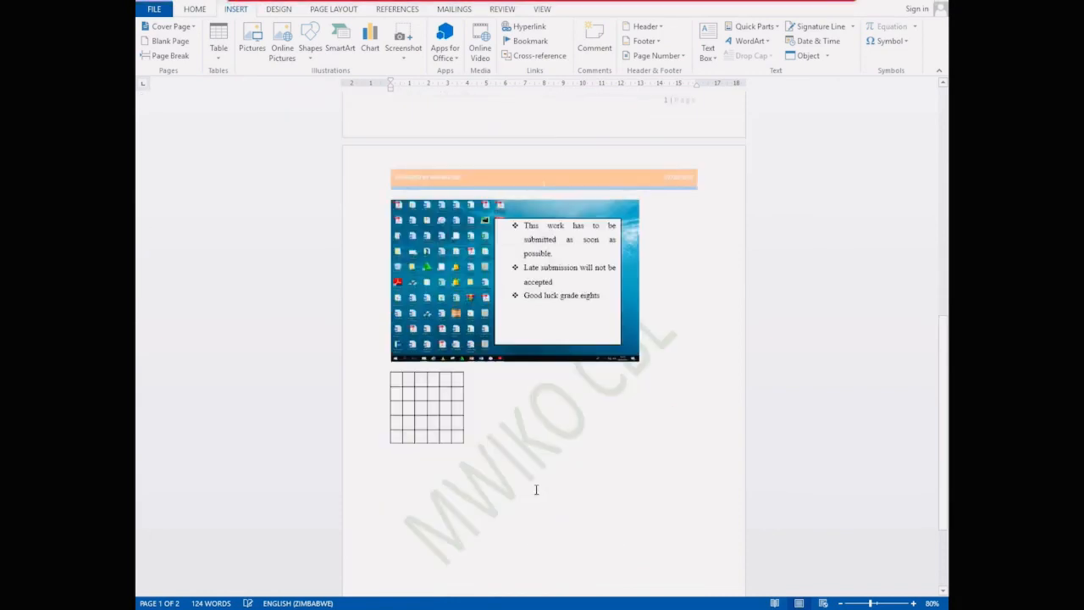
scroll(536, 490, "down", 1)
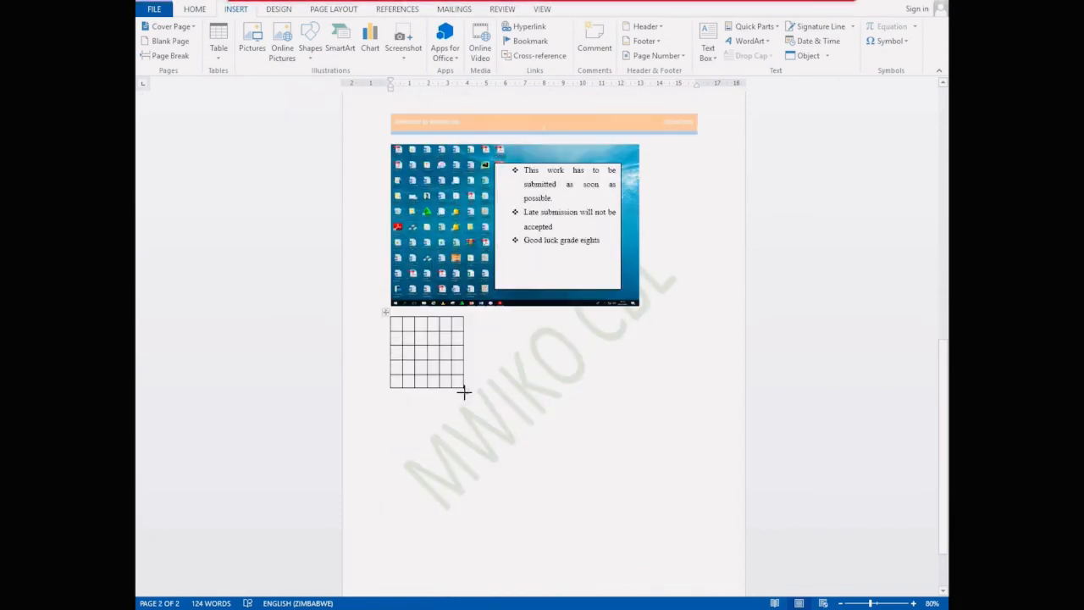
left_click_drag(463, 391, 702, 408)
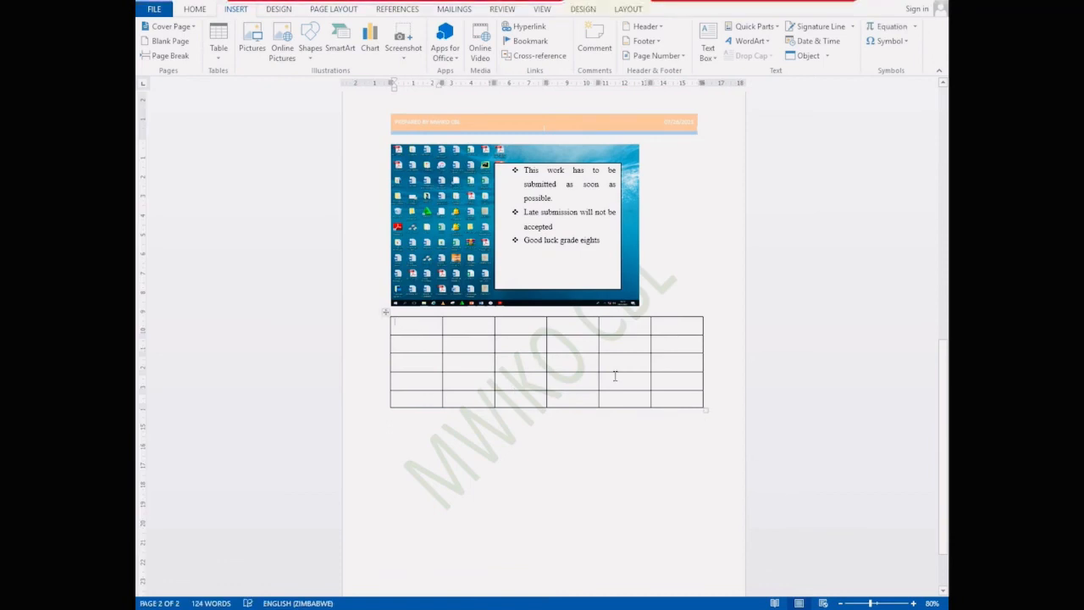
- Enter the headings NAMES and COMPUTER STUDIES in the first two cells of the table's top row
type("NAMES")
left_click(469, 328)
type("COMP")
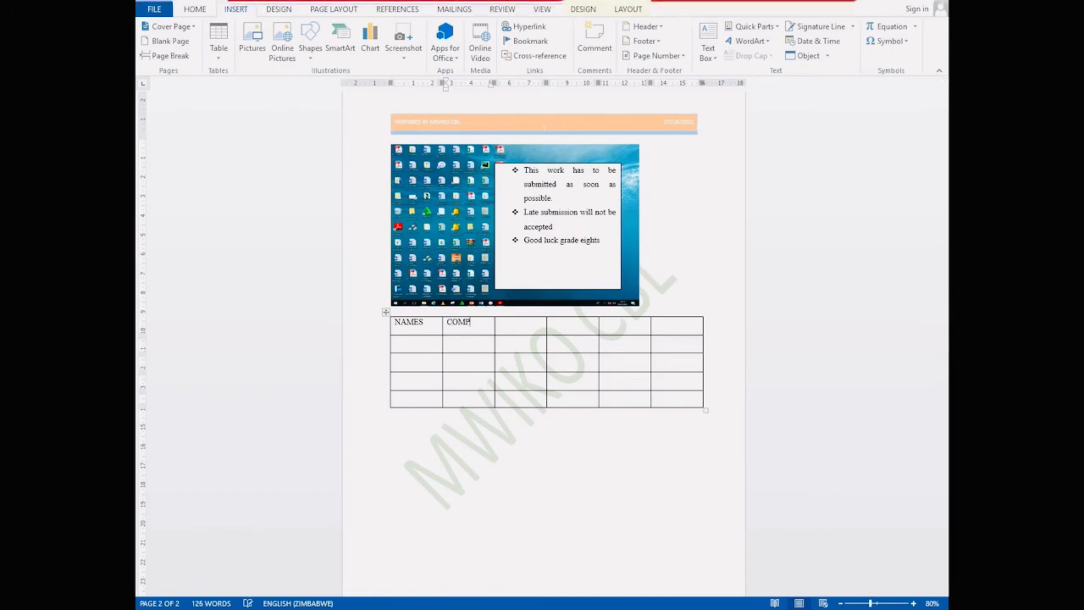
type("UTER ST")
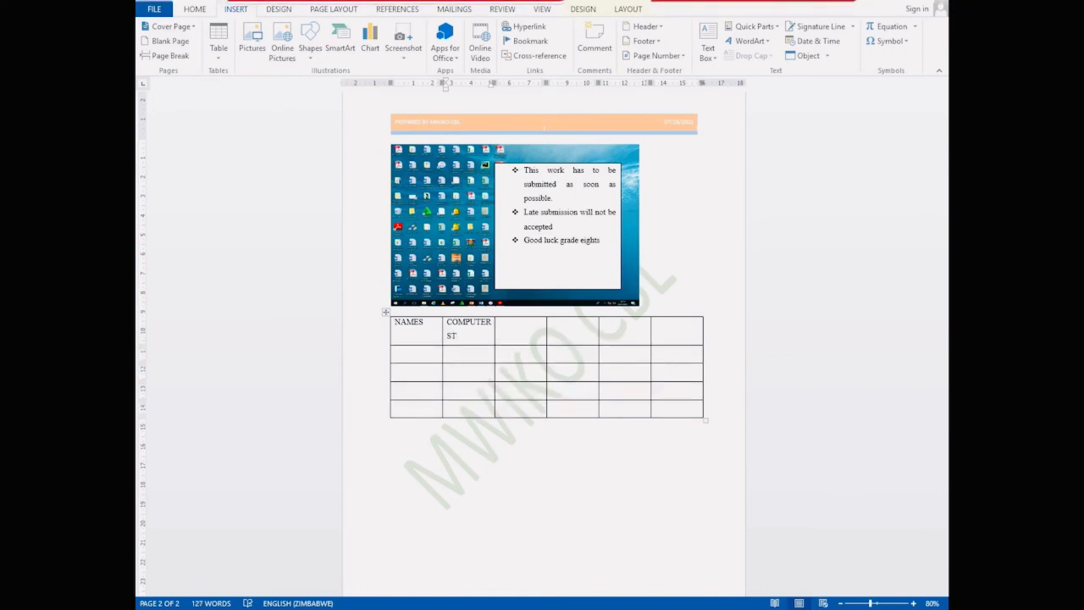
type("UFIES")
left_click(503, 324)
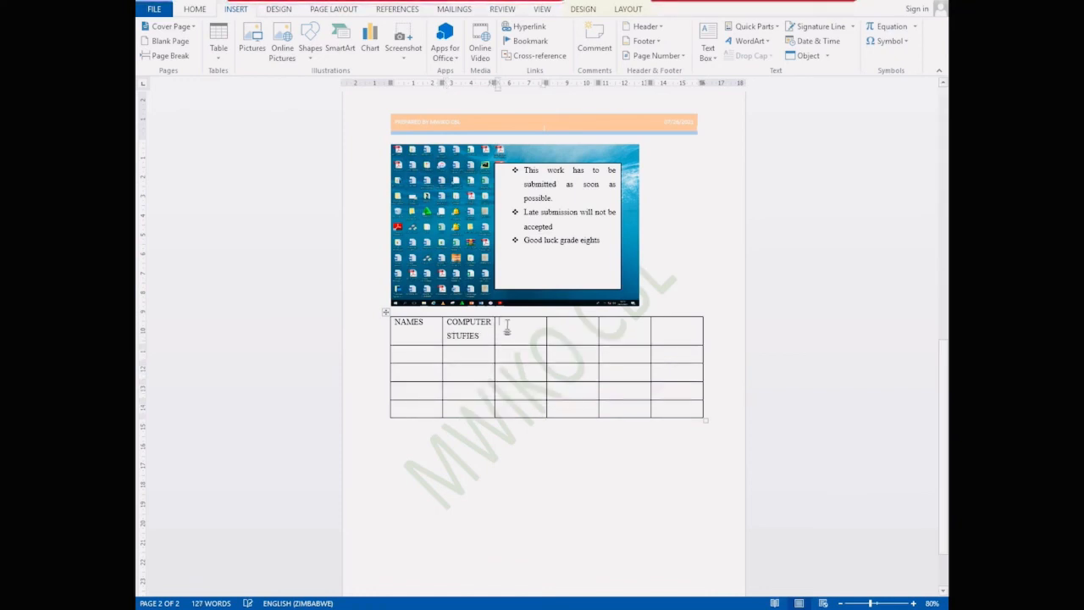
right_click(463, 340)
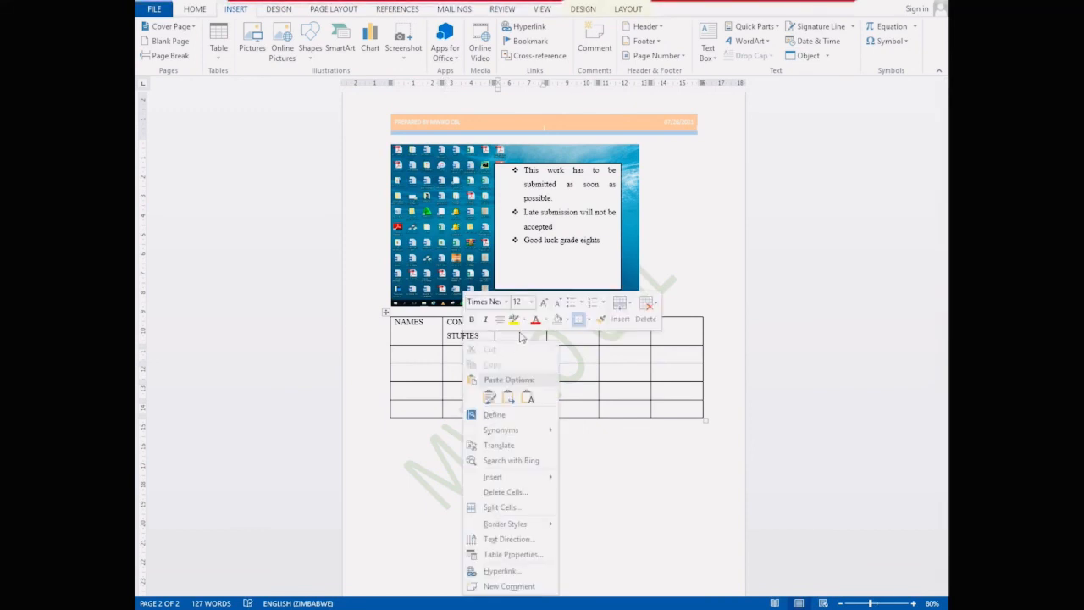
key("Escape")
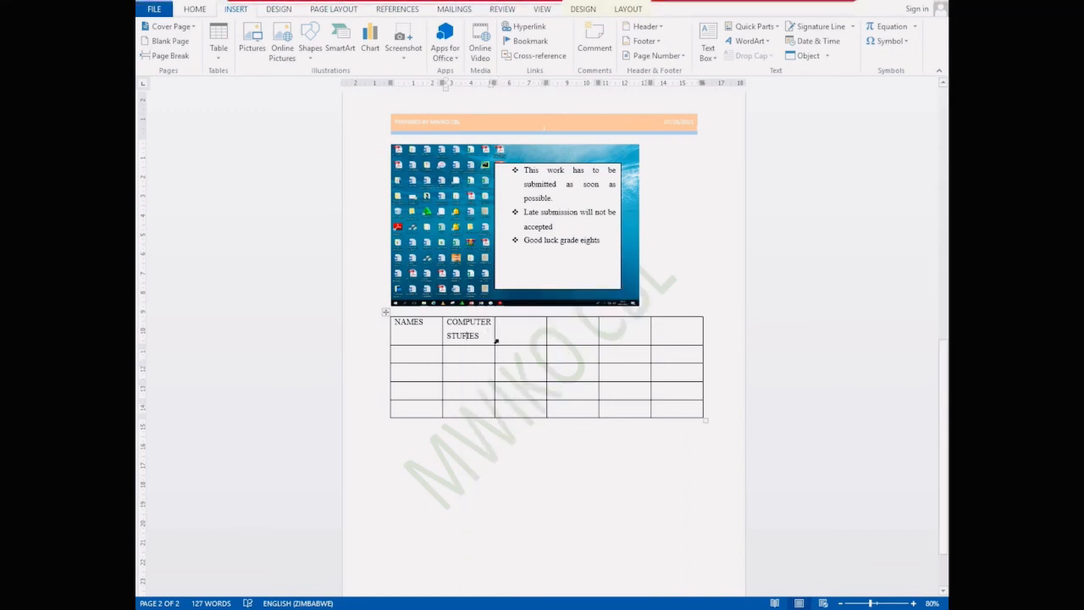
key("BackSpace")
type("D")
- Fill the remaining top-row cells with the headings SOCIAL STUDIES, ENGLISH, MATHEMATICS and TOTAL
left_click(515, 328)
type("SOCI")
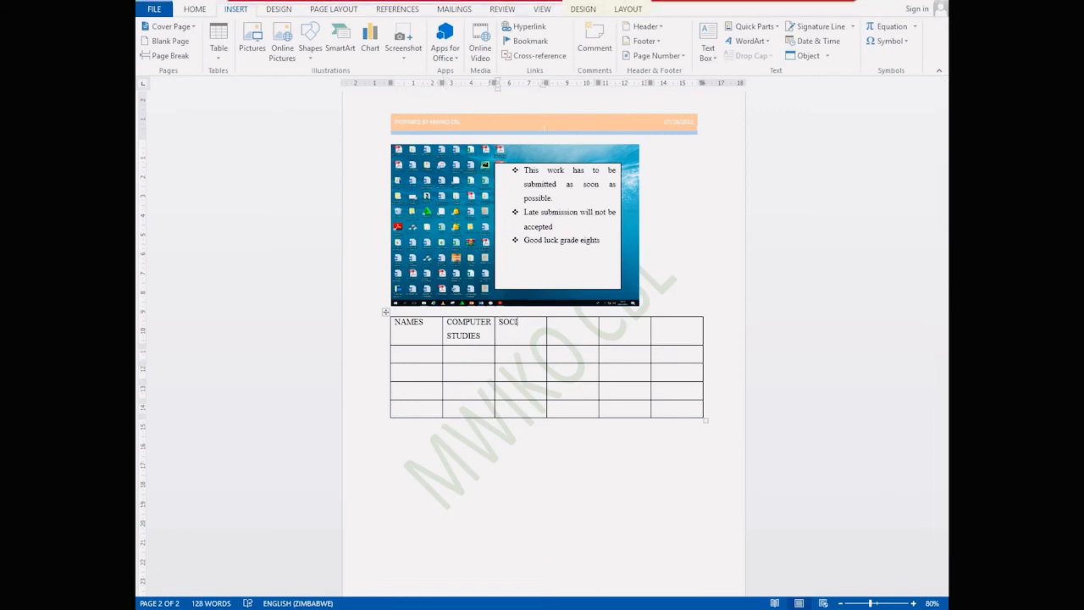
type("AL STUDIES")
left_click(569, 330)
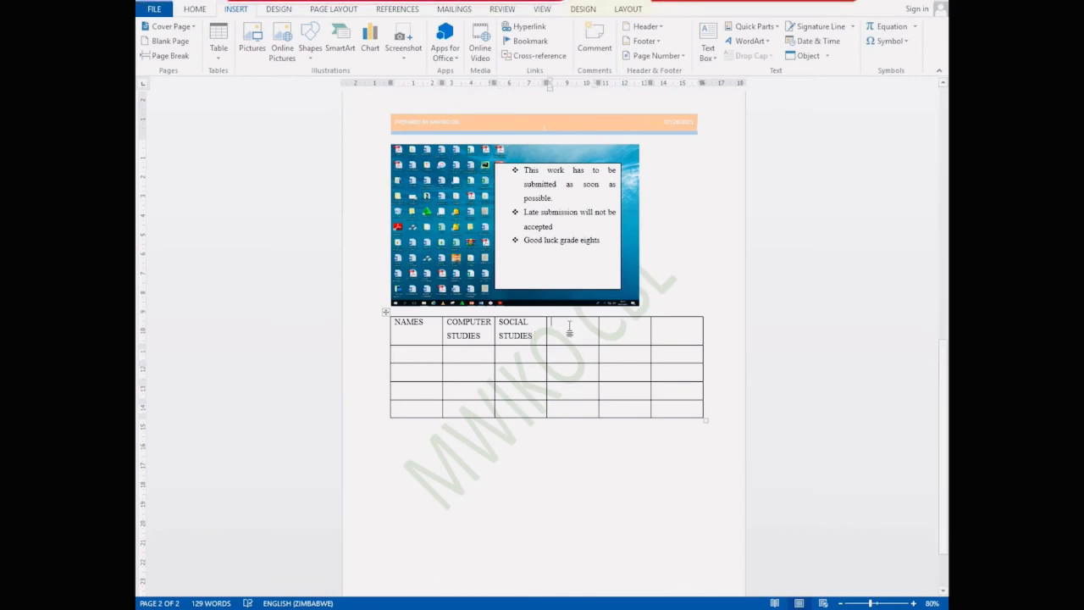
type("ENGLISH")
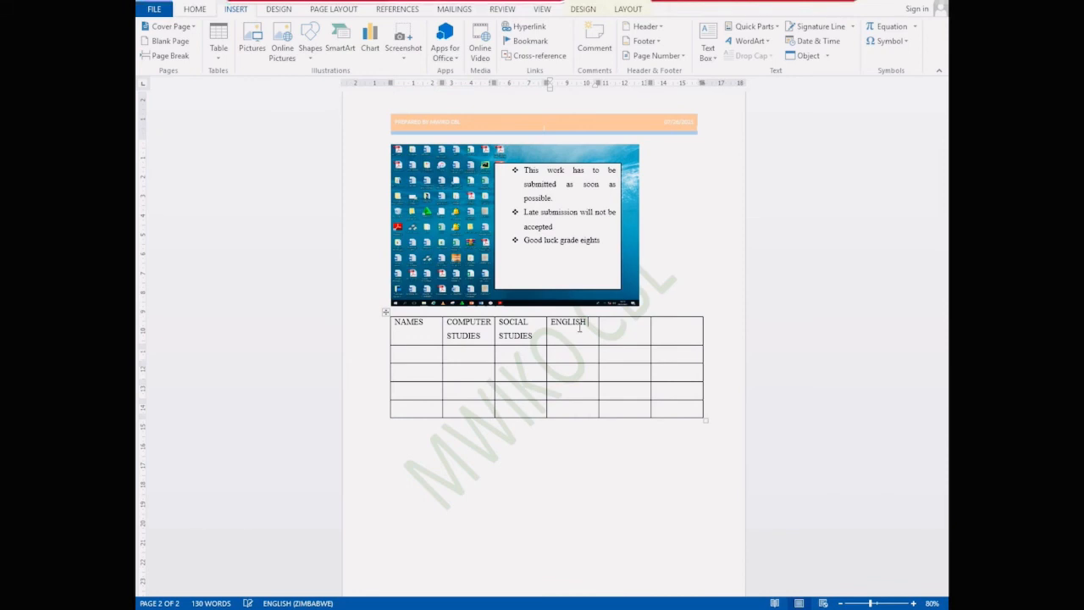
left_click(628, 334)
type("MATHEMATICS")
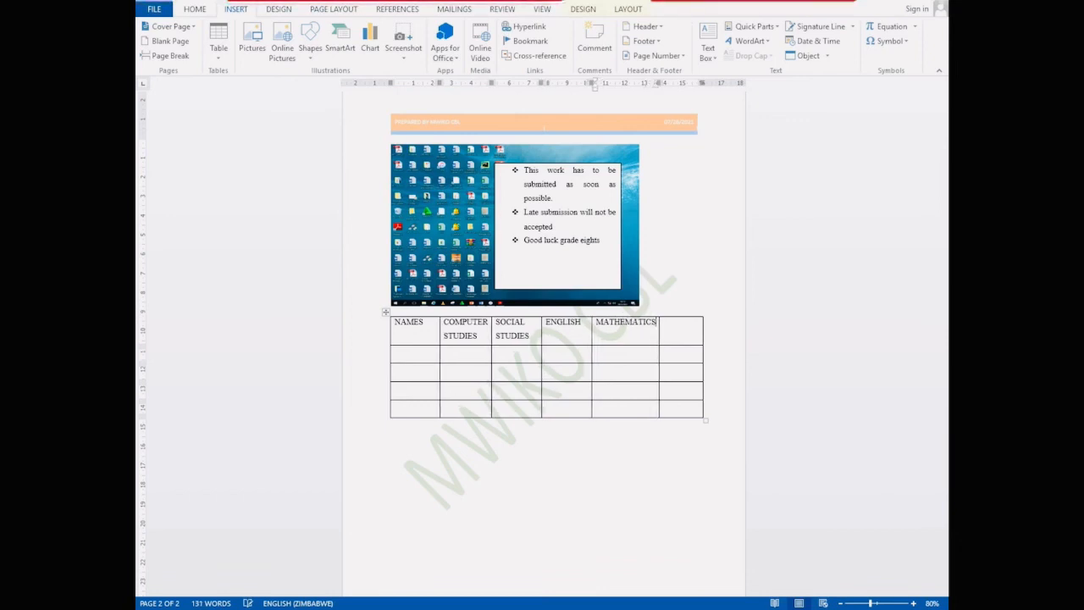
left_click(691, 335)
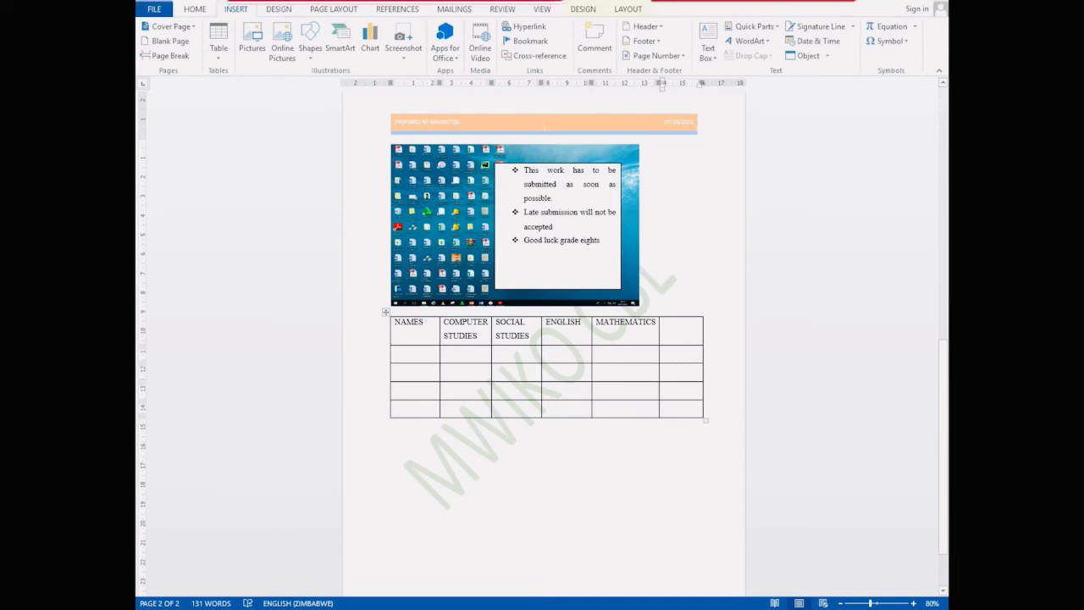
type("TOTAL")
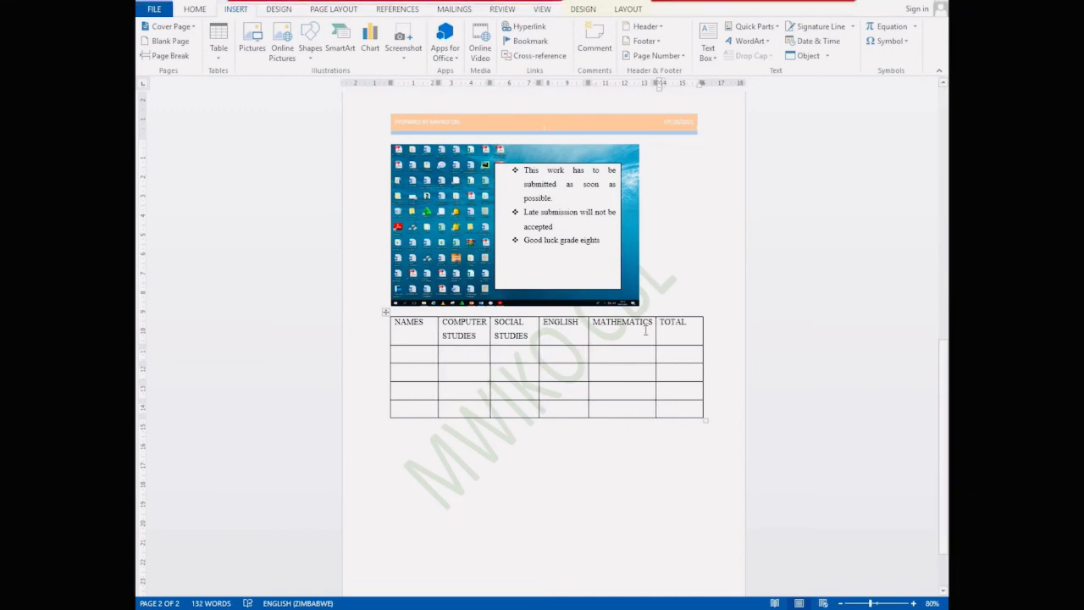
- Align the table's heading row text to the bottom left of its cells after trying bottom right and bottom centre
left_click_drag(690, 326, 414, 330)
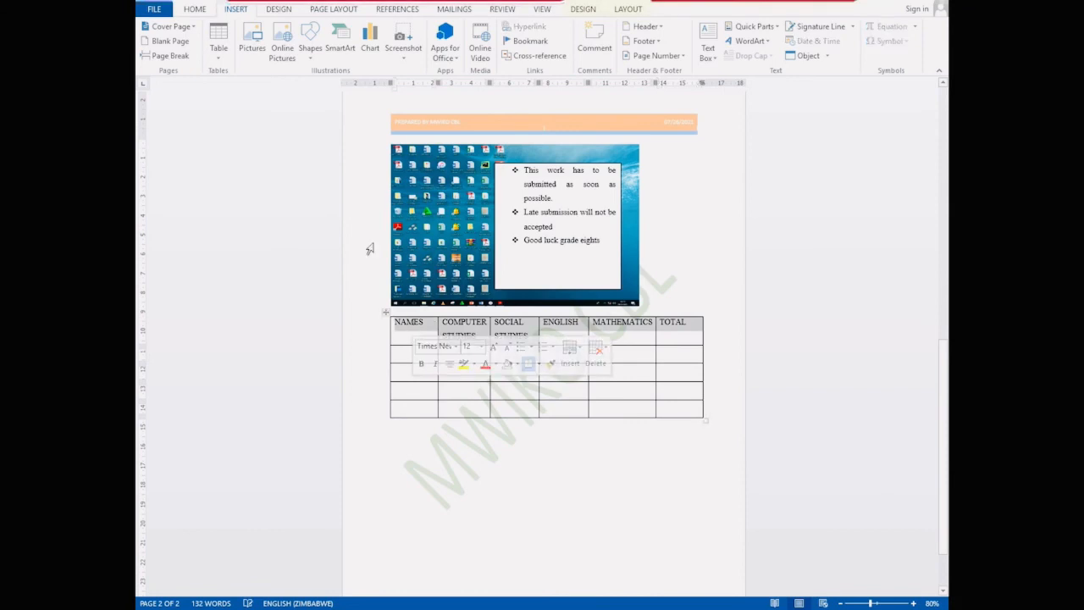
left_click(195, 10)
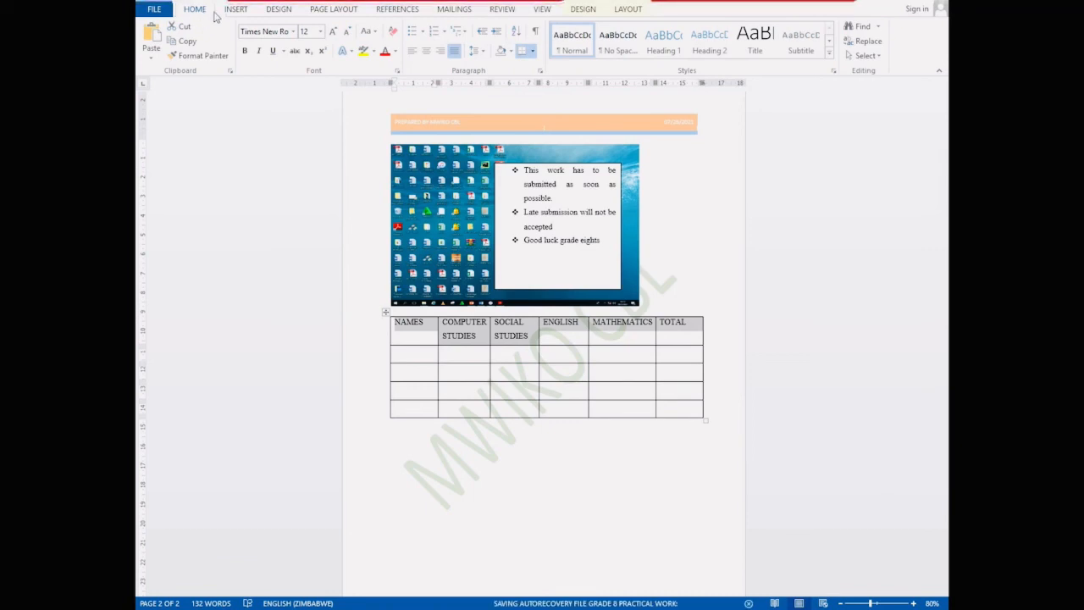
left_click(247, 14)
left_click(279, 9)
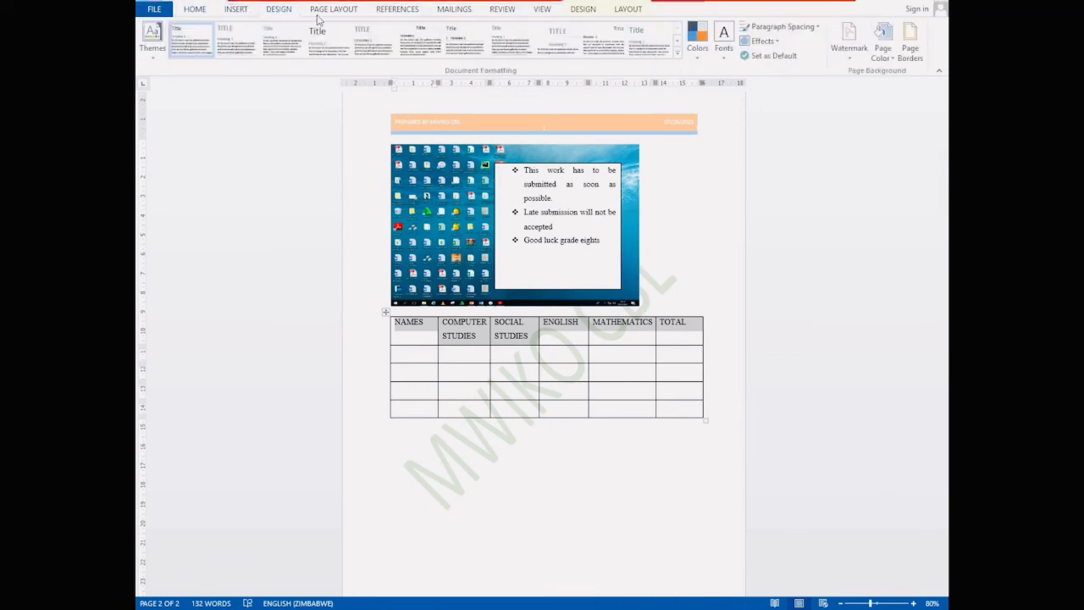
left_click(333, 10)
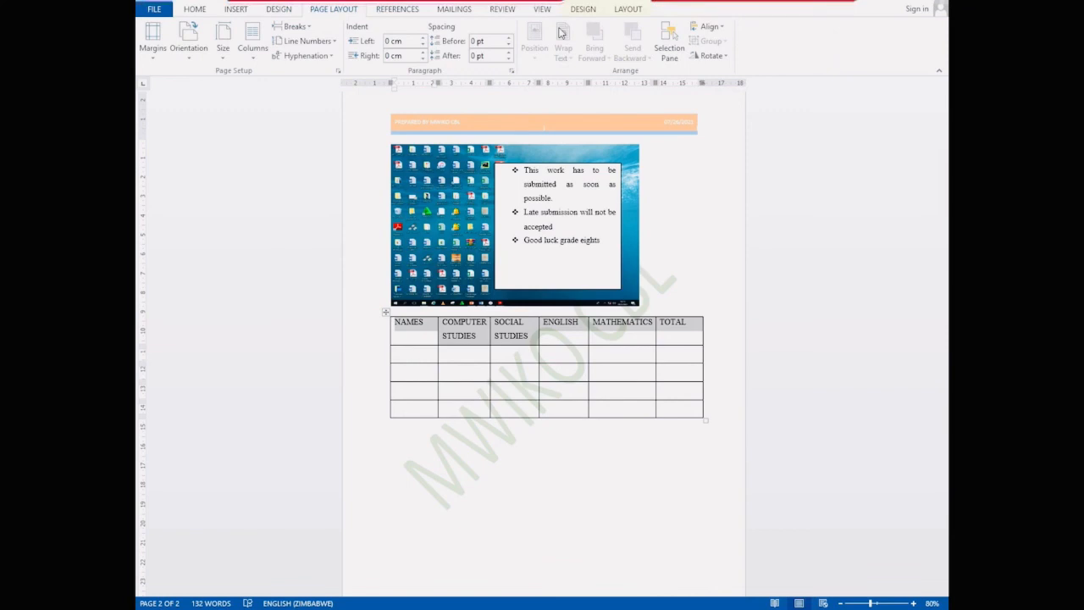
left_click(627, 10)
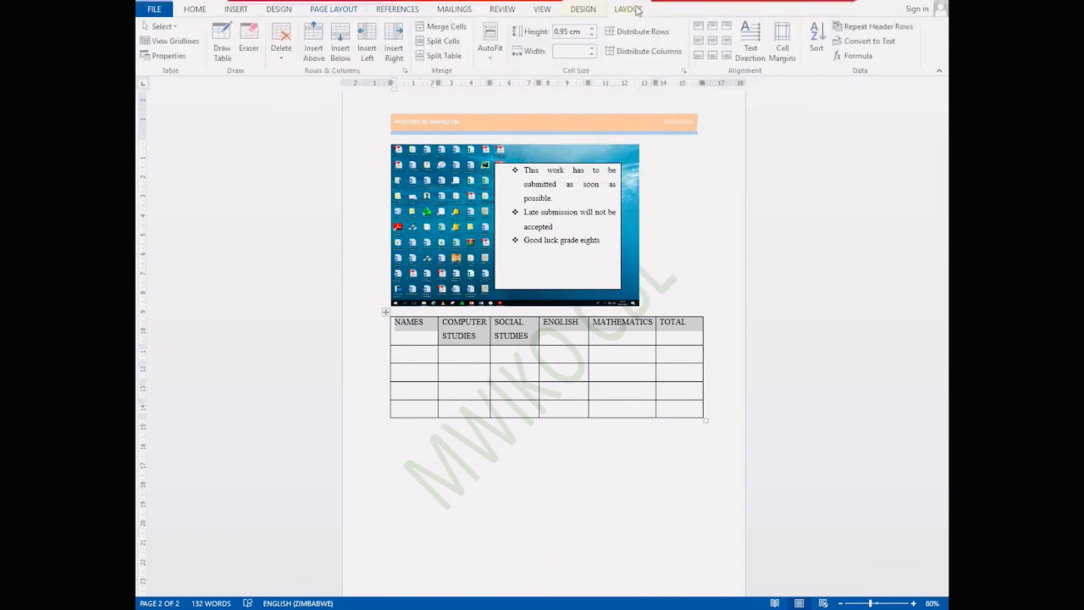
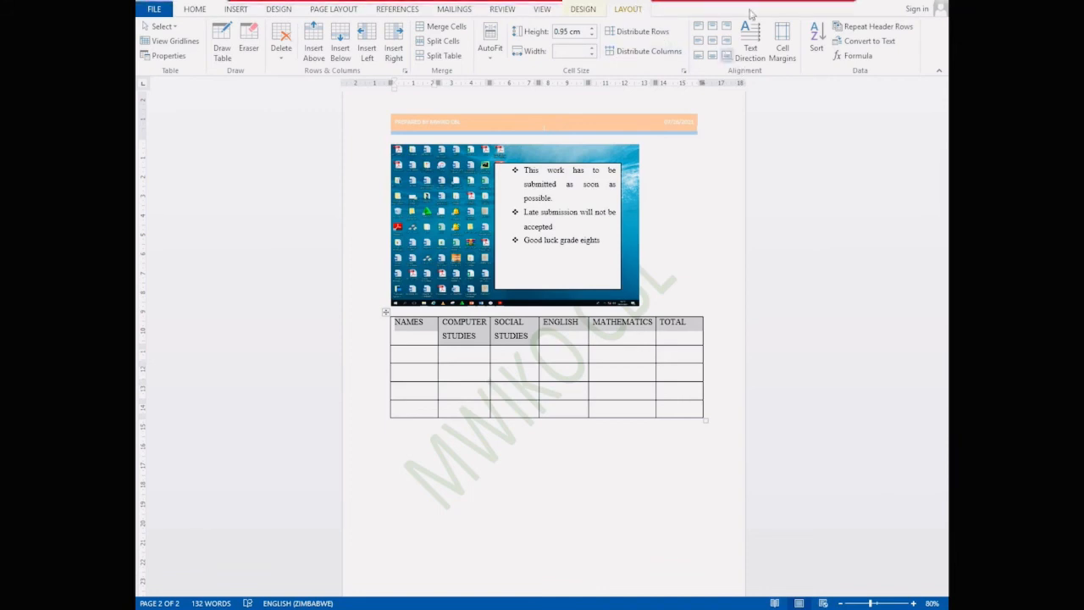
left_click(727, 56)
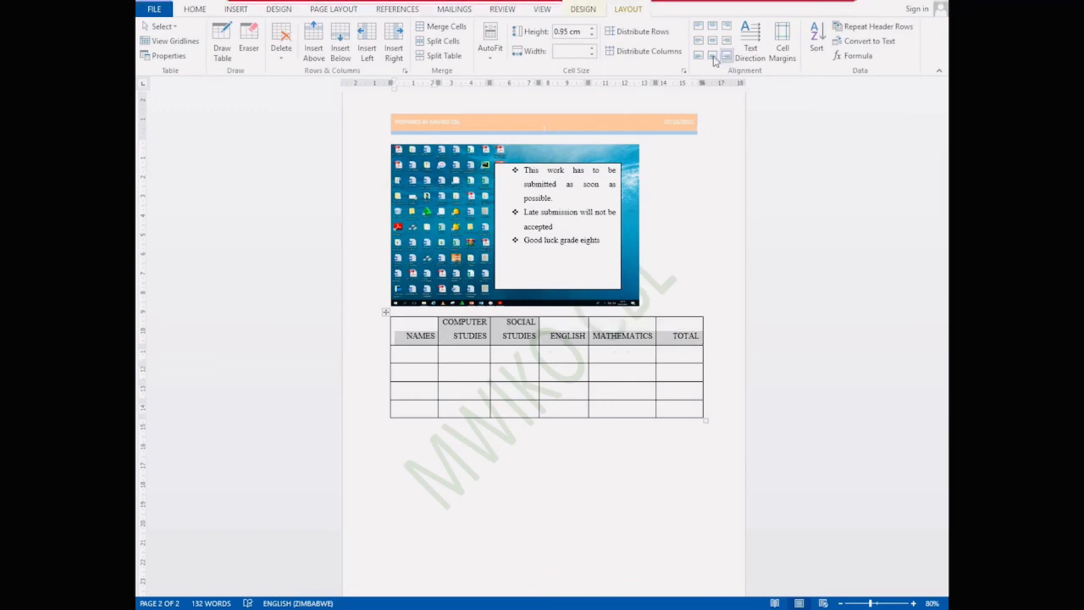
left_click(713, 56)
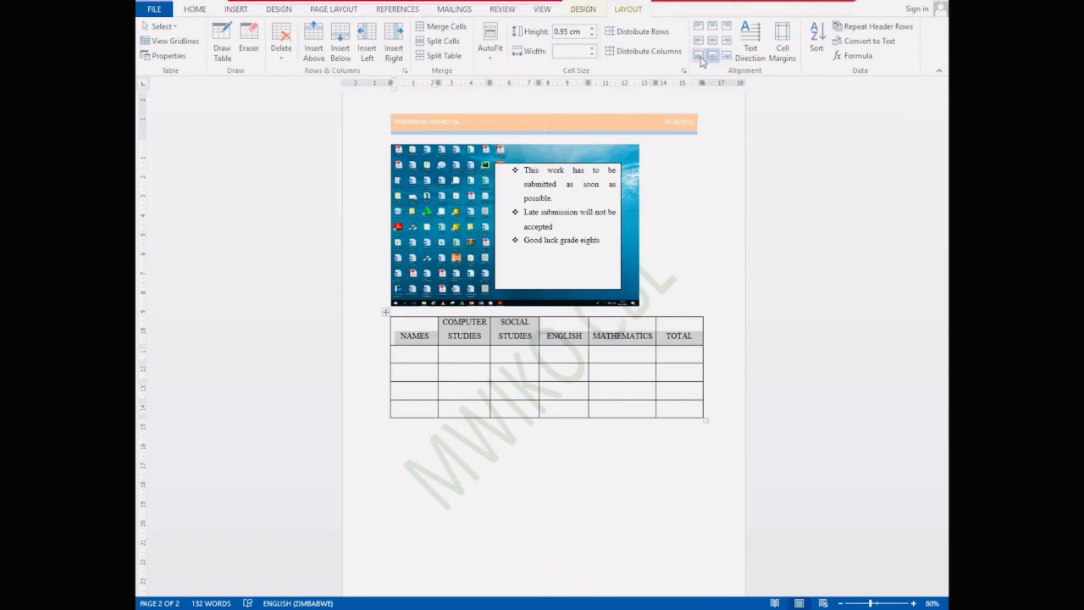
left_click(699, 57)
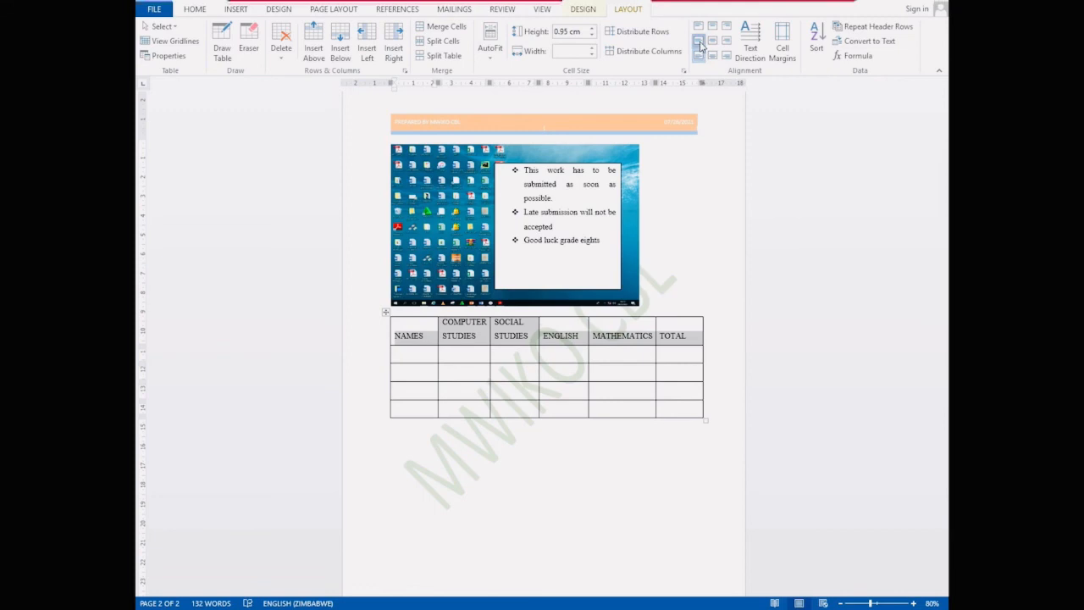
- Try the centre-left, top and bottom-right alignments on the heading row and return it to bottom left
left_click(699, 41)
left_click(699, 27)
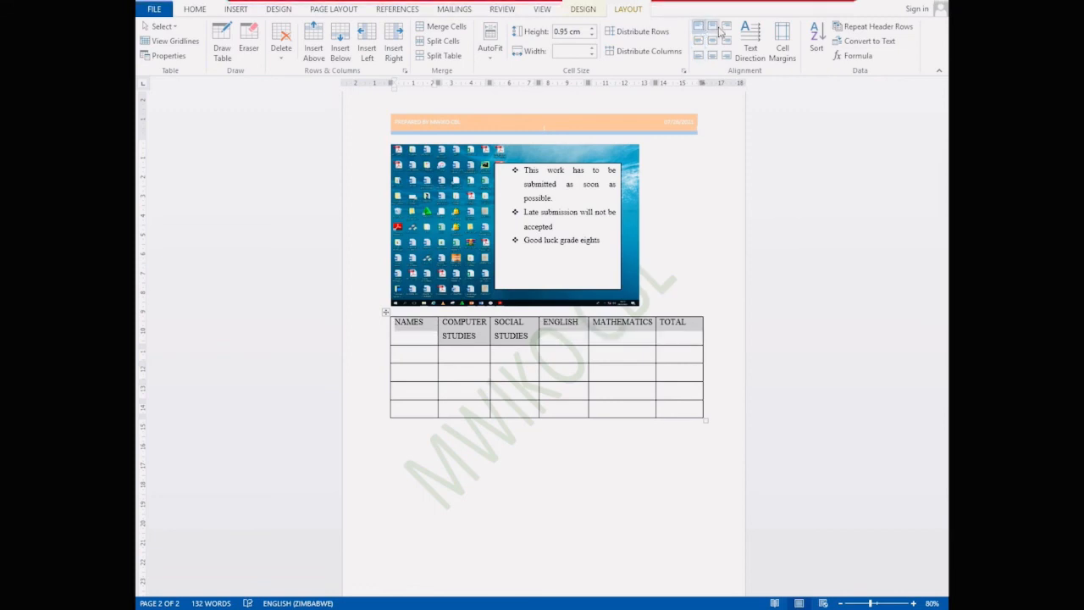
left_click(712, 26)
left_click(725, 26)
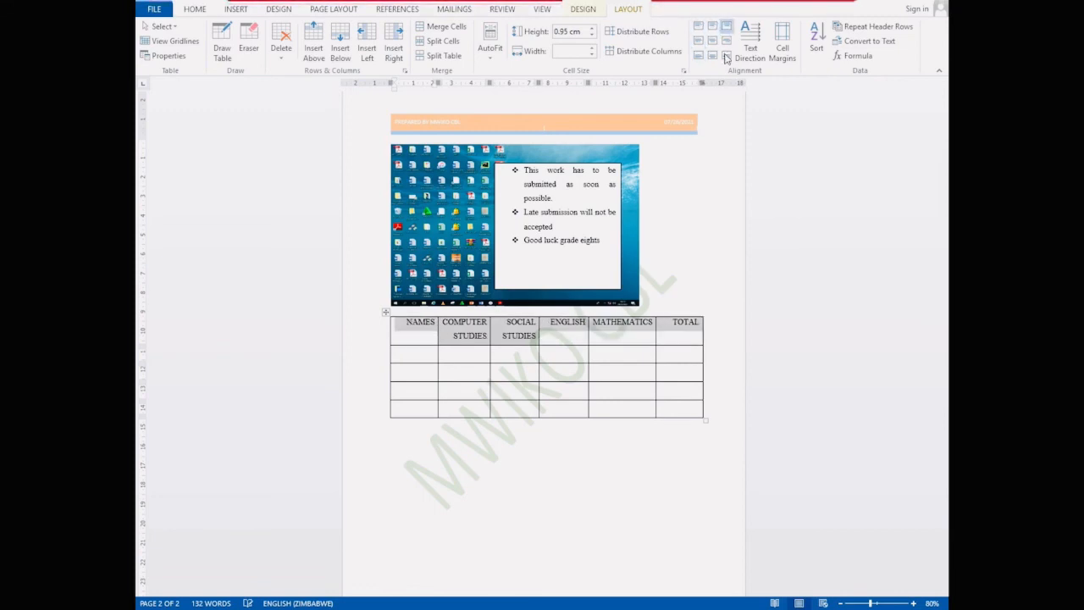
left_click(725, 56)
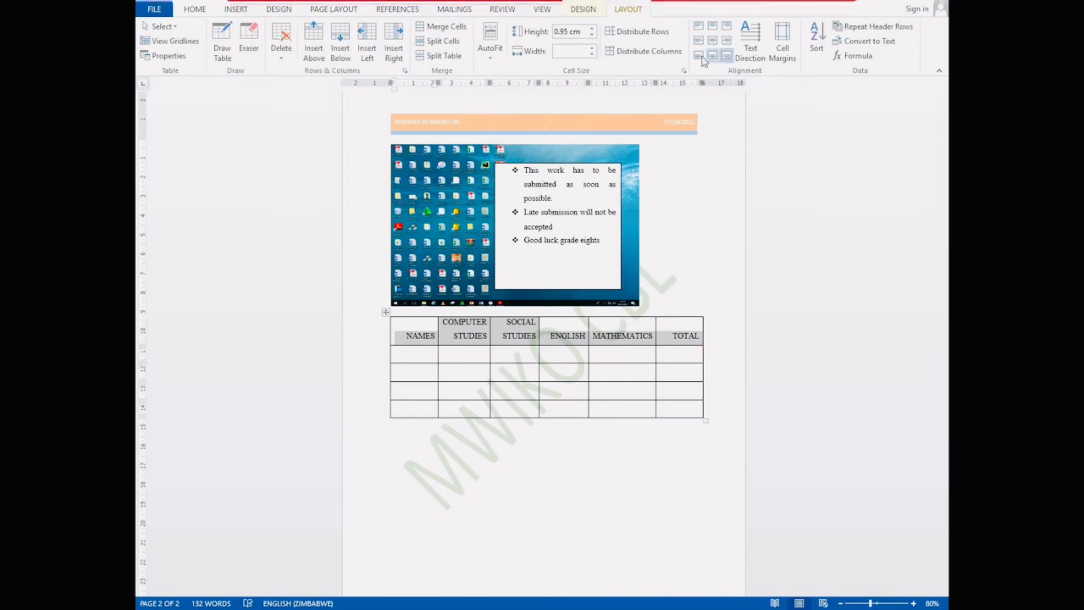
left_click(700, 56)
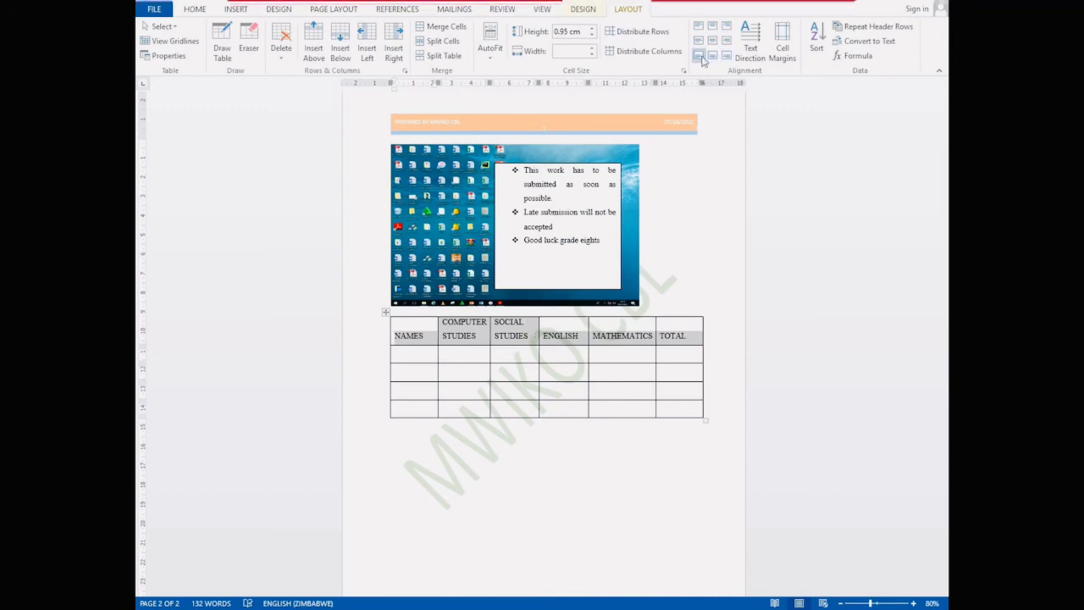
- Cycle the heading row's text direction through vertical and back to horizontal
left_click(760, 35)
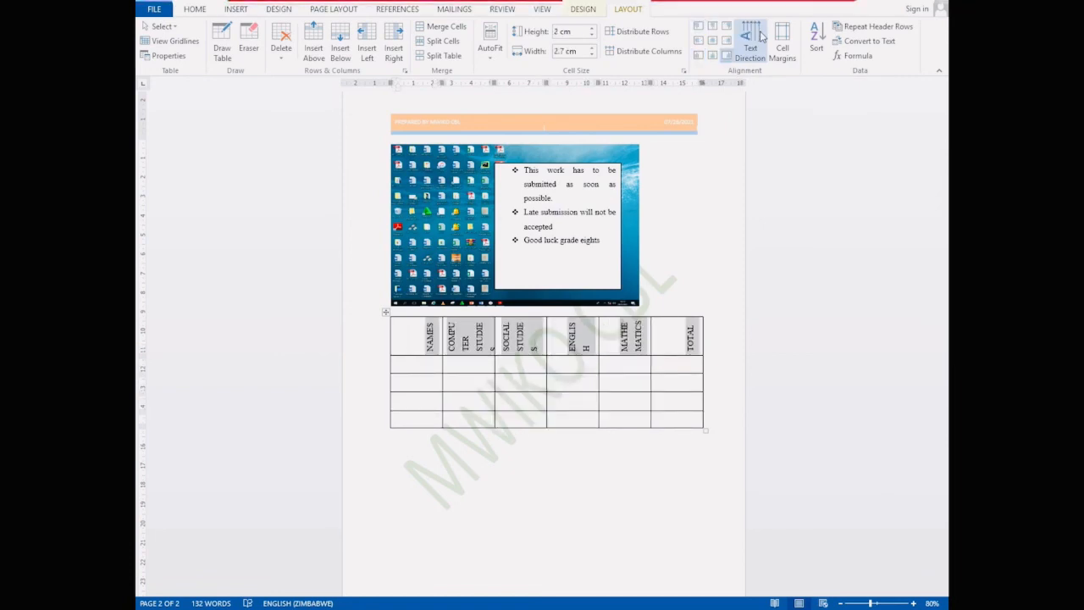
left_click(759, 35)
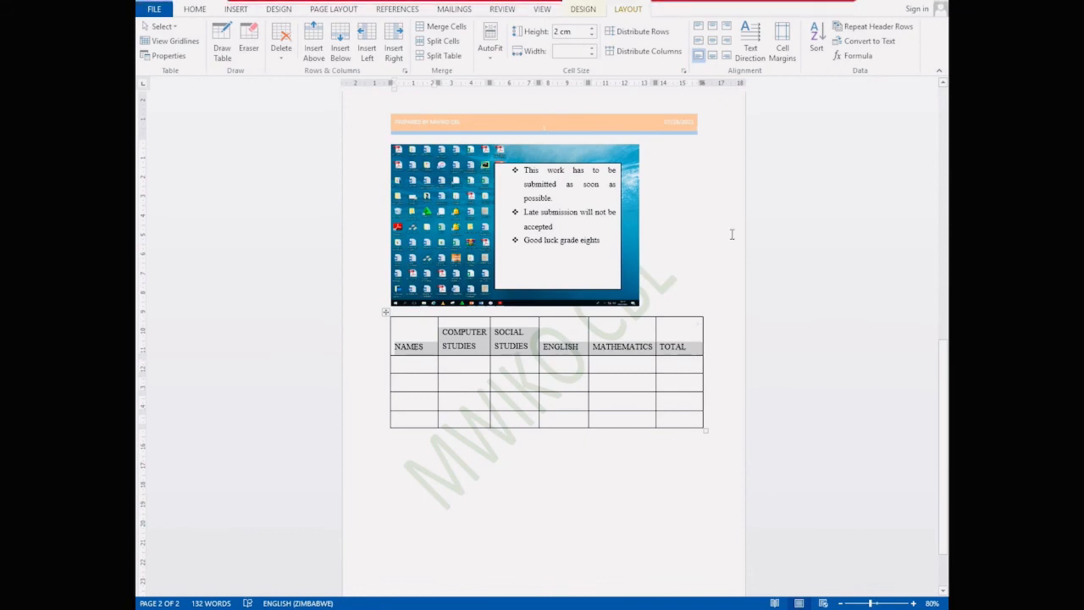
- Save the document as Grade 8 Practical Work in the Documents folder, using the Word Document format
left_click(157, 10)
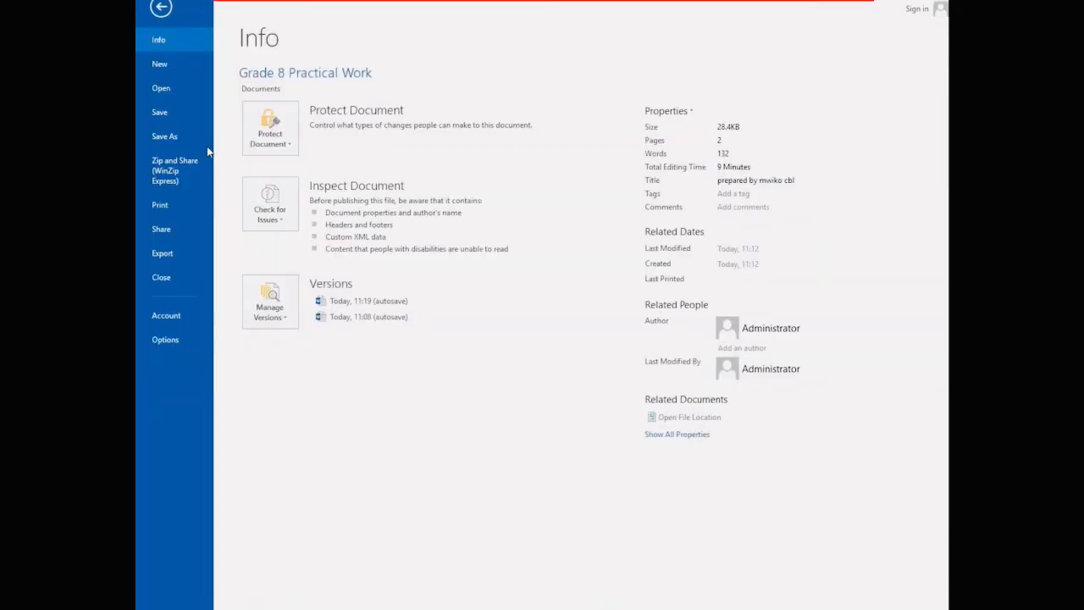
left_click(181, 134)
left_click(484, 122)
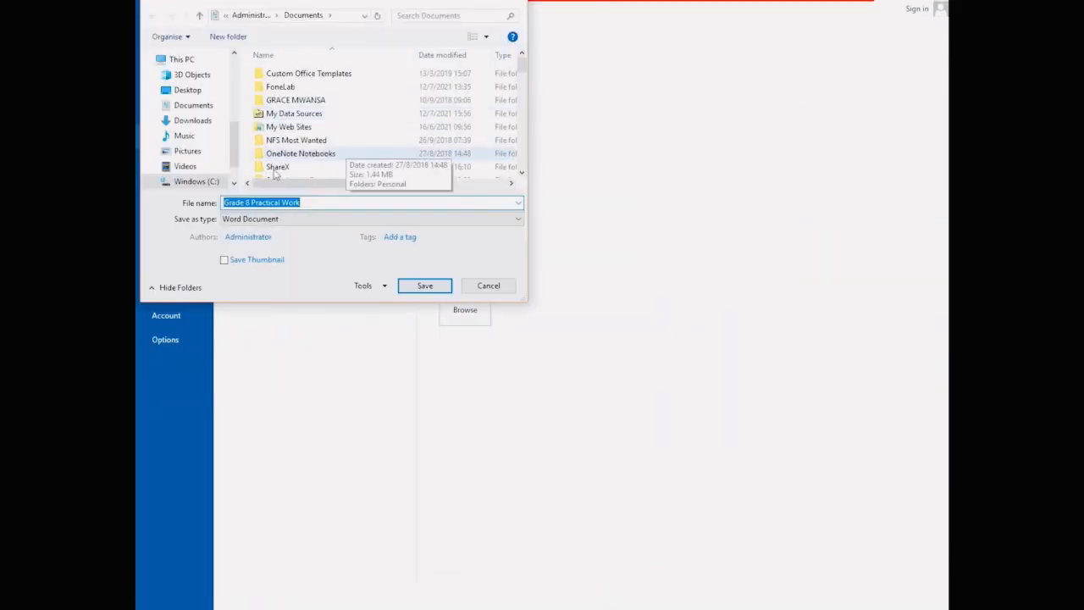
left_click(193, 105)
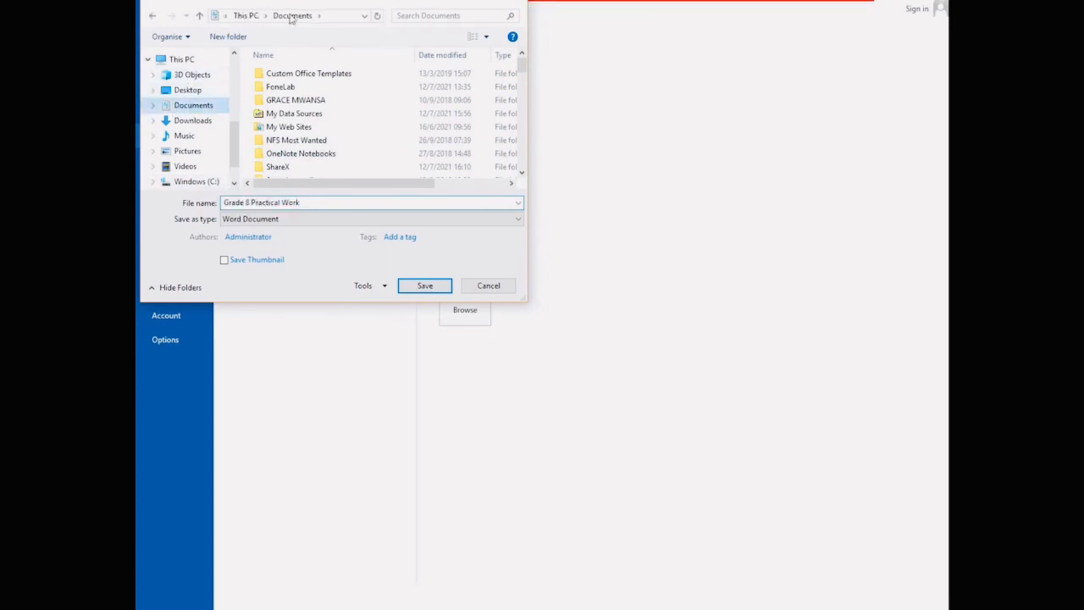
left_click(425, 287)
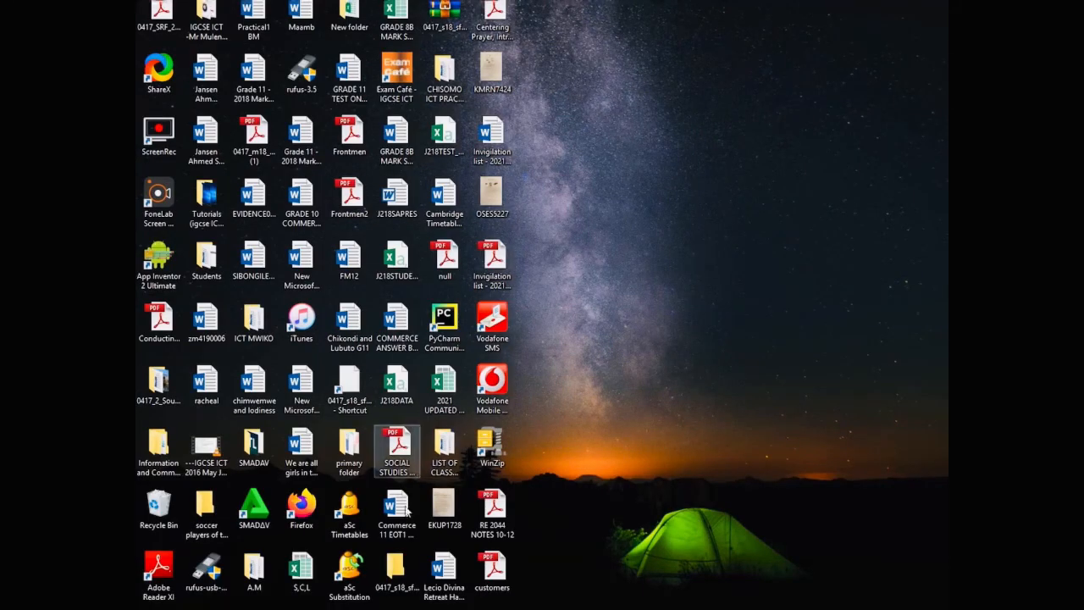
key("c")
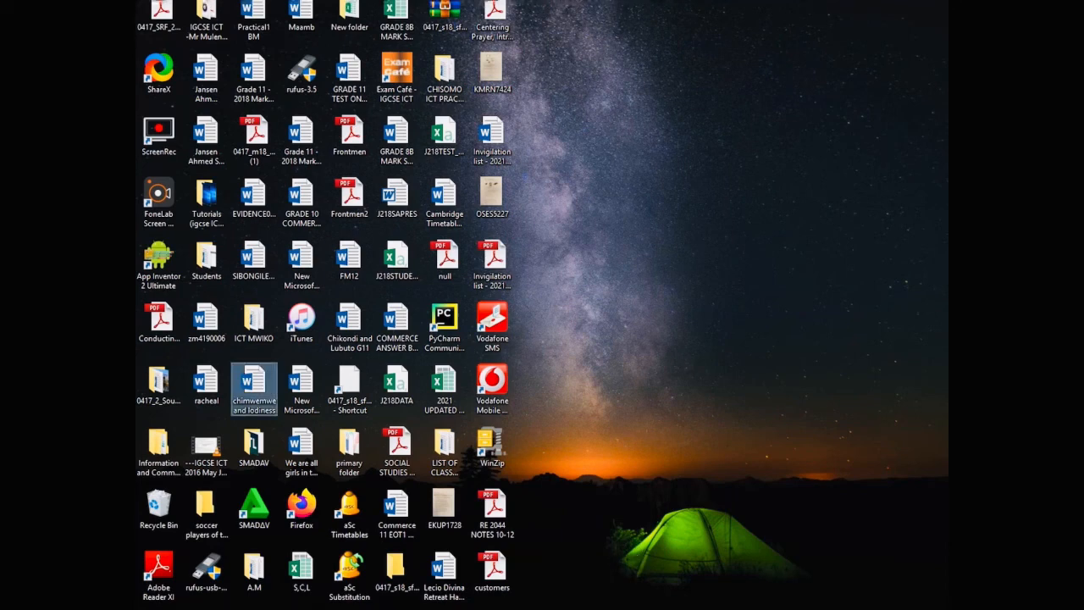